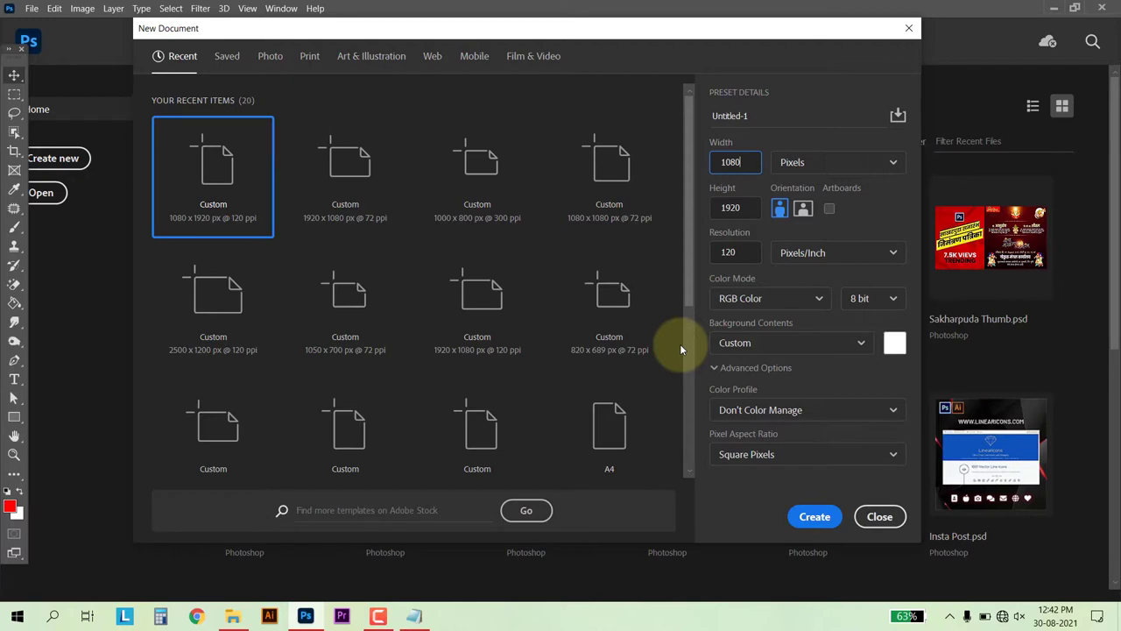
Create a 1080 × 1920 px portrait document at 120 ppi.
{"action": "left_click", "coordinate": [727, 201]}
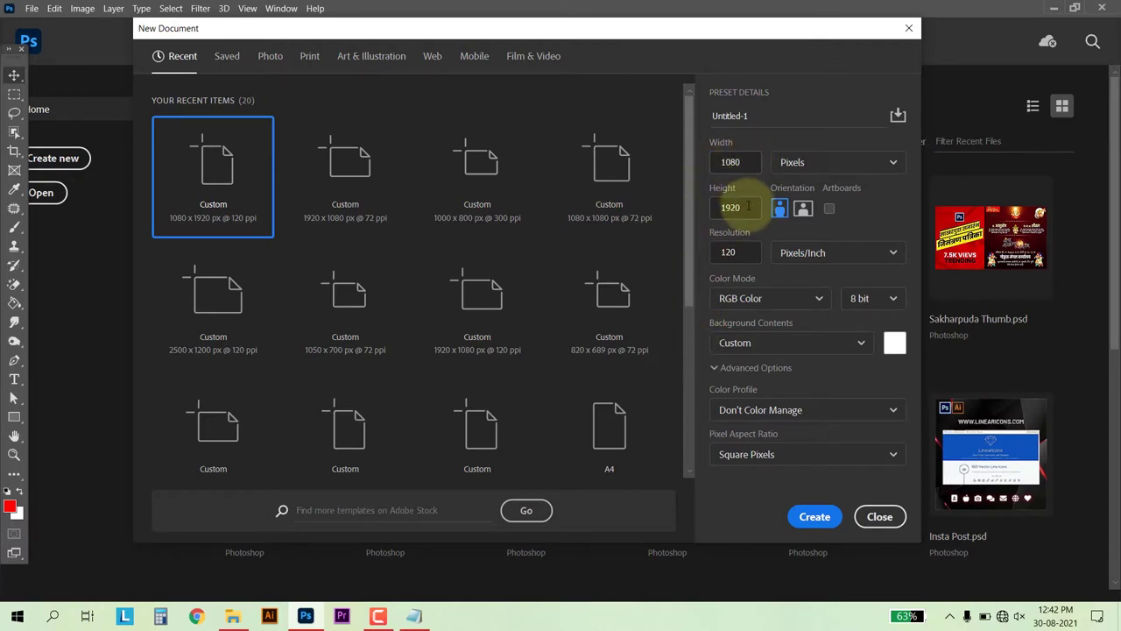
{"action": "double_click", "coordinate": [728, 251]}
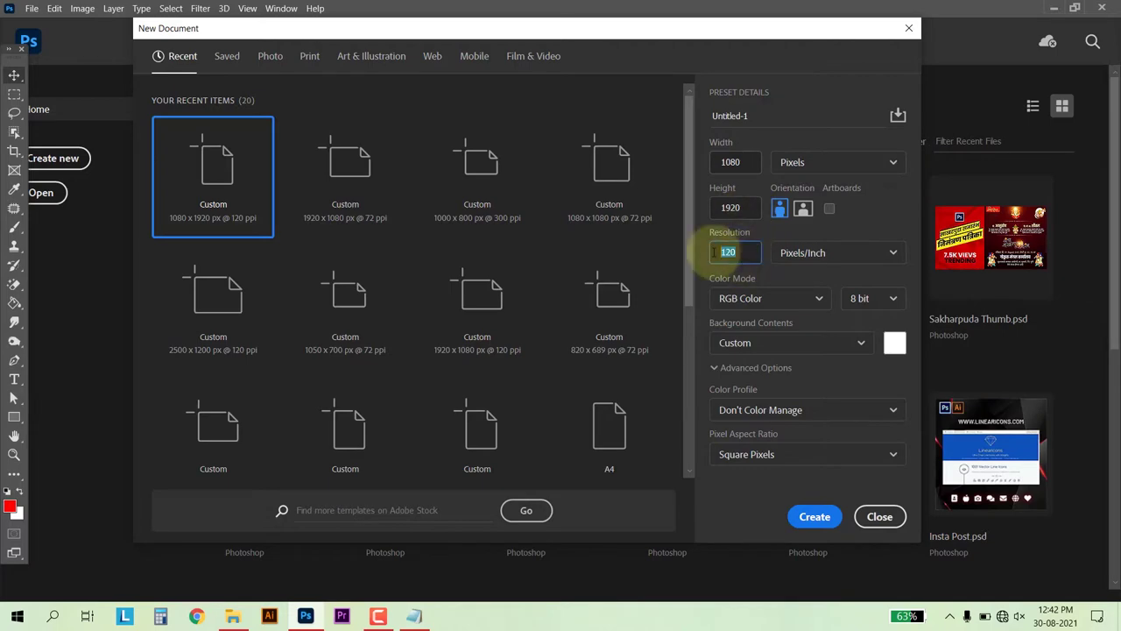
{"action": "left_click", "coordinate": [817, 518]}
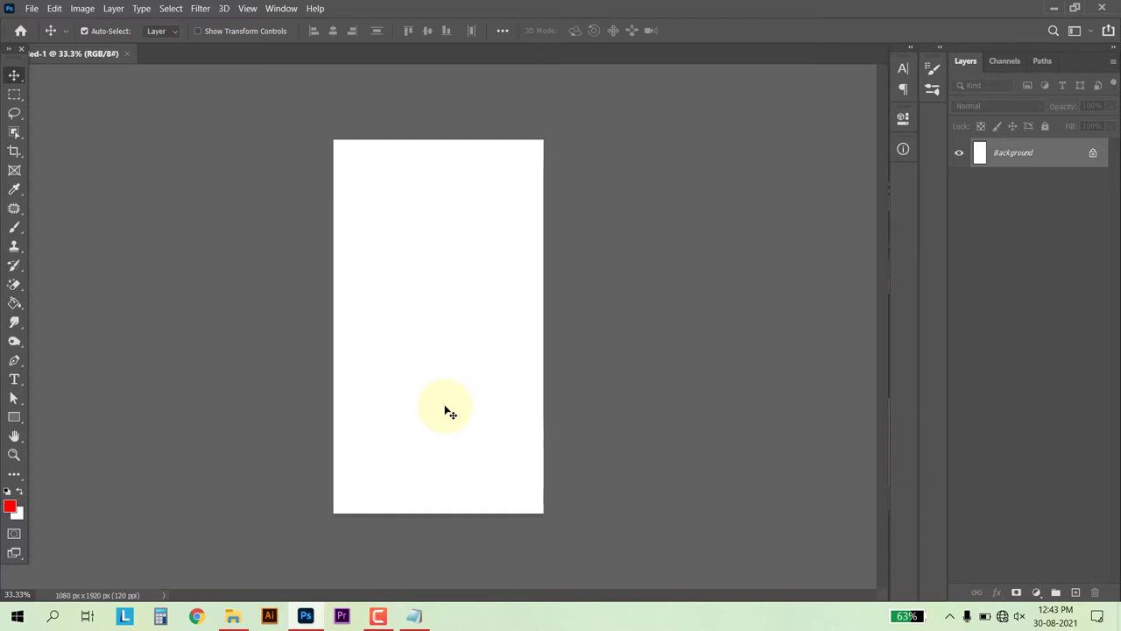
Drag the unsplash photo of the crouching woman from the Video folder onto the poster canvas.
{"action": "left_click", "coordinate": [232, 616]}
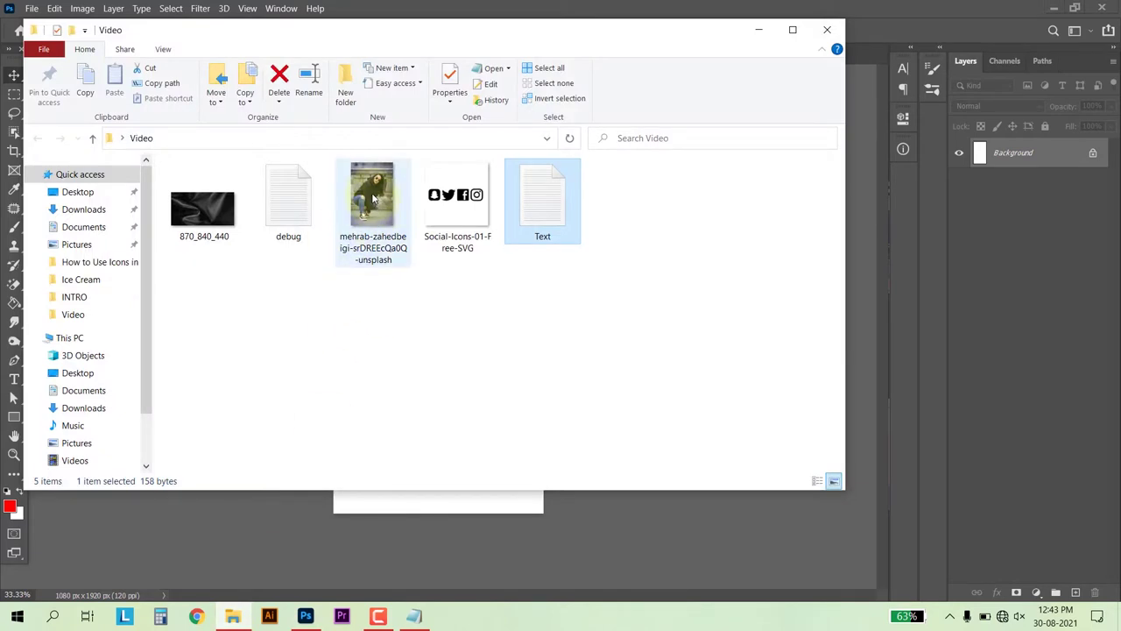
{"action": "left_click_drag", "start_coordinate": [374, 200], "coordinate": [388, 512]}
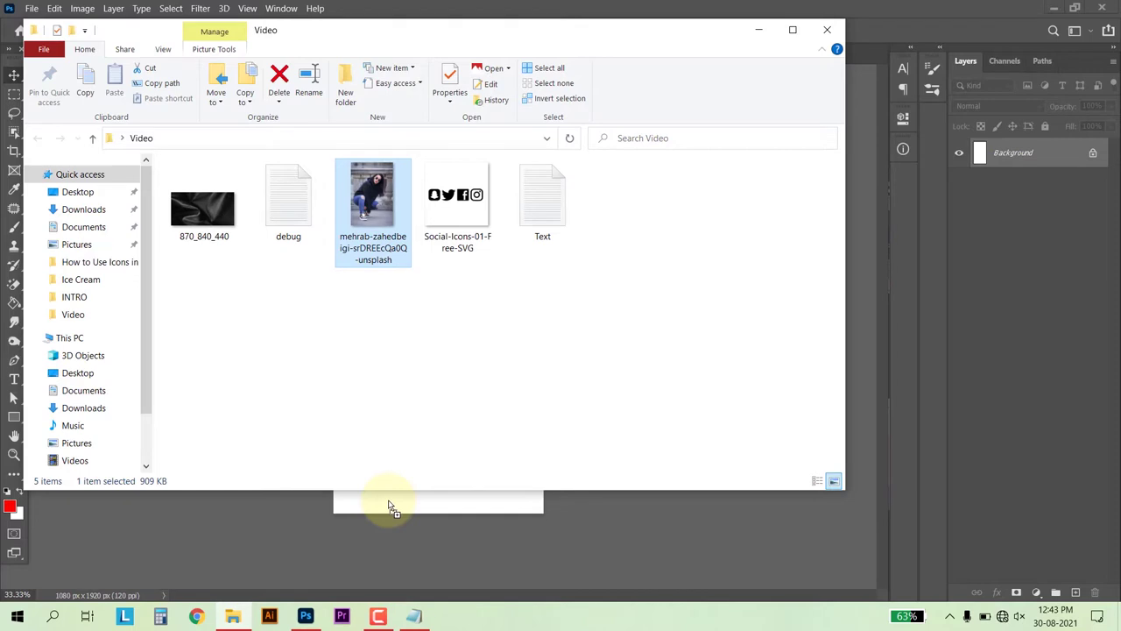
{"action": "left_click_drag", "start_coordinate": [391, 508], "coordinate": [388, 509]}
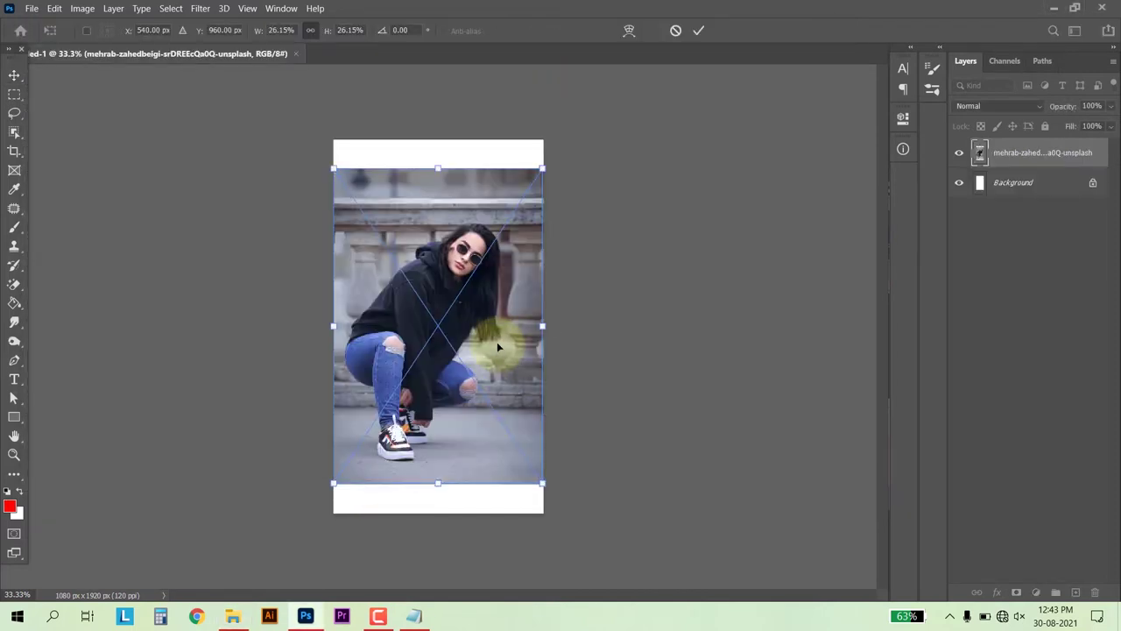
{"action": "type", "text": "5"}
Commit the placed photo and add a Levels adjustment clipped to it.
{"action": "key", "text": "Return"}
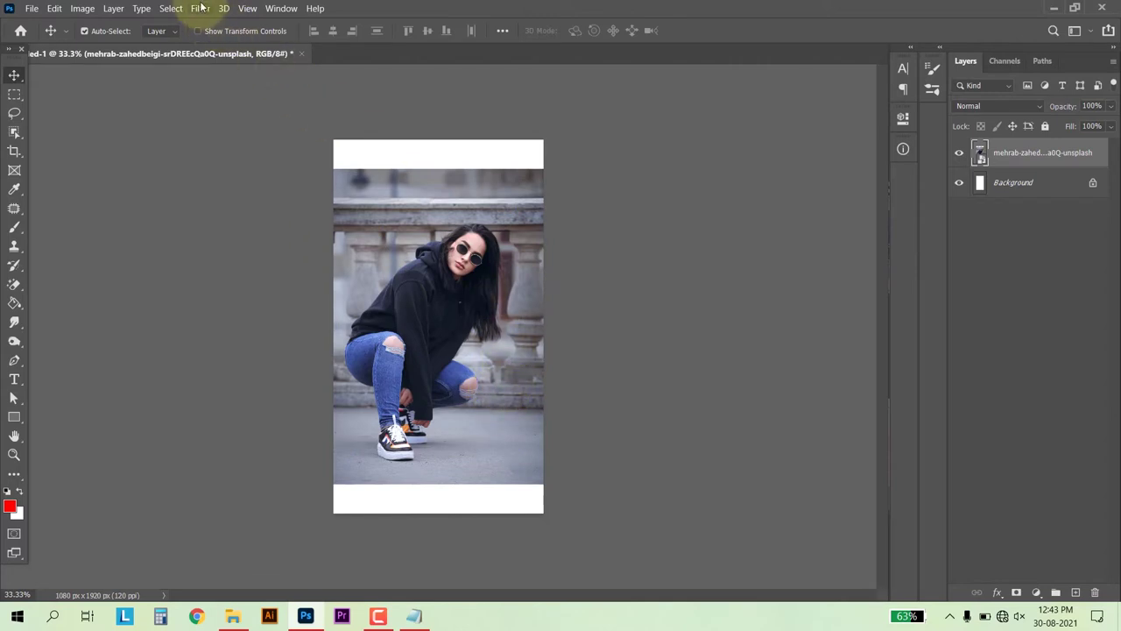
{"action": "left_click", "coordinate": [201, 8]}
{"action": "left_click", "coordinate": [1021, 157]}
{"action": "left_click", "coordinate": [1036, 592]}
{"action": "left_click", "coordinate": [1017, 390]}
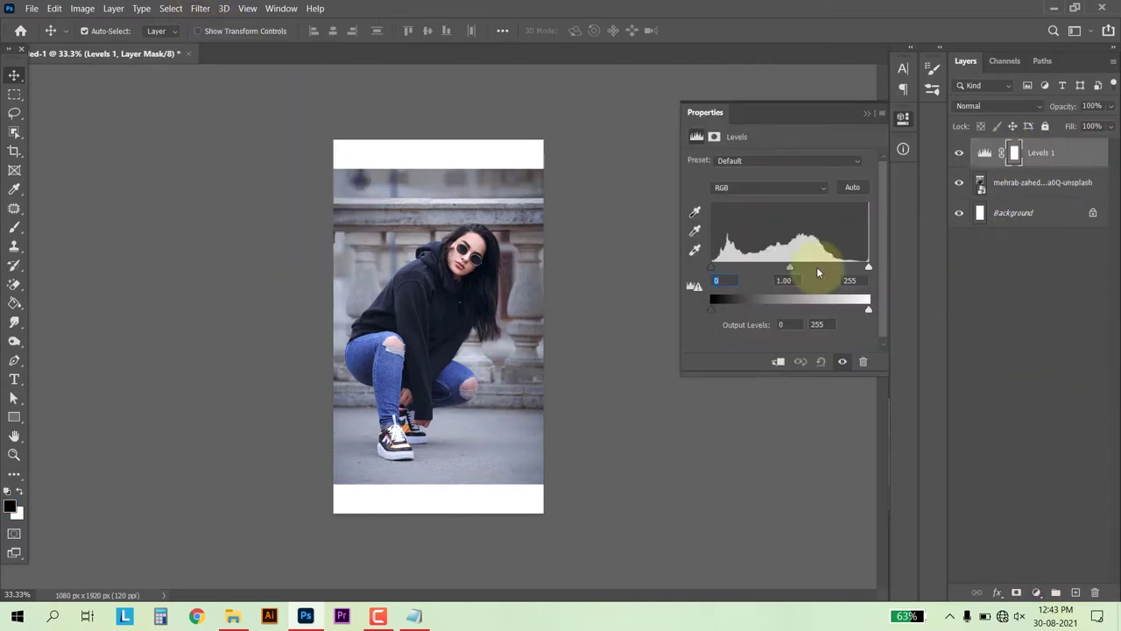
{"action": "left_click", "coordinate": [778, 361]}
{"action": "left_click", "coordinate": [868, 113]}
Add a clipped Black & White adjustment and move the photo about 33 px down.
{"action": "left_click", "coordinate": [1037, 592]}
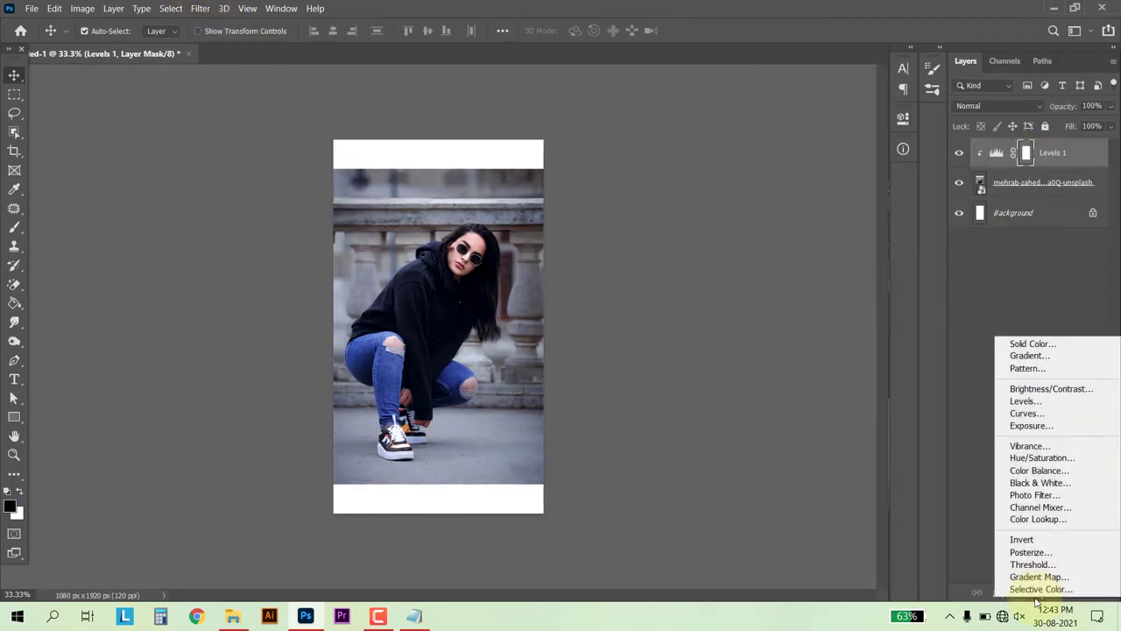
{"action": "left_click", "coordinate": [1039, 483]}
{"action": "left_click", "coordinate": [781, 363]}
{"action": "left_click", "coordinate": [996, 455]}
{"action": "left_click", "coordinate": [857, 129]}
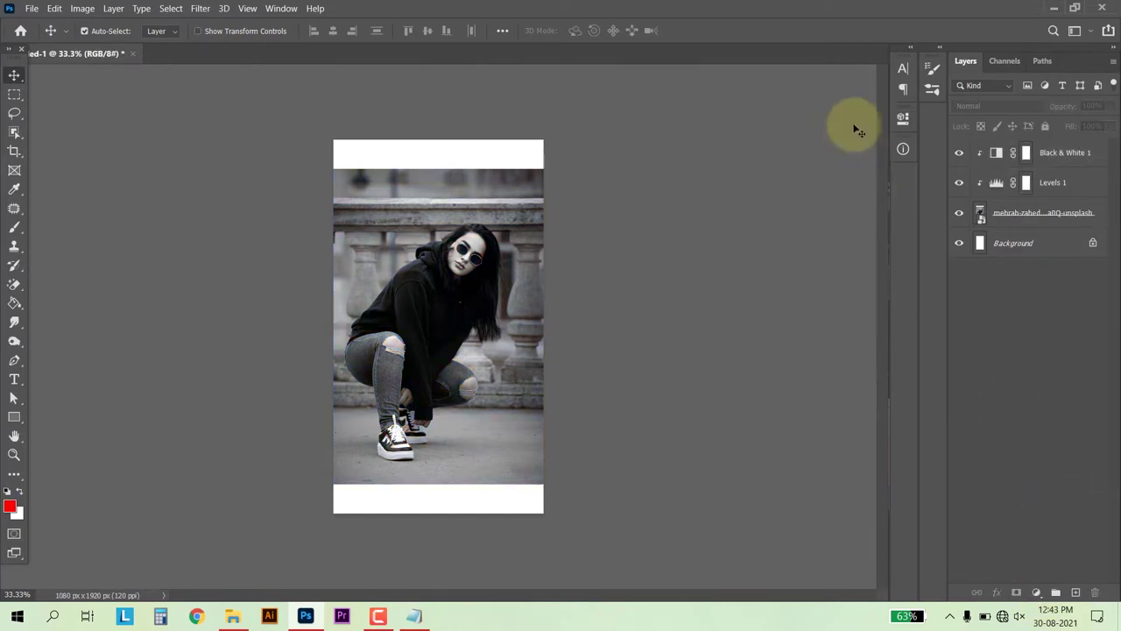
{"action": "left_click_drag", "start_coordinate": [438, 340], "coordinate": [440, 371]}
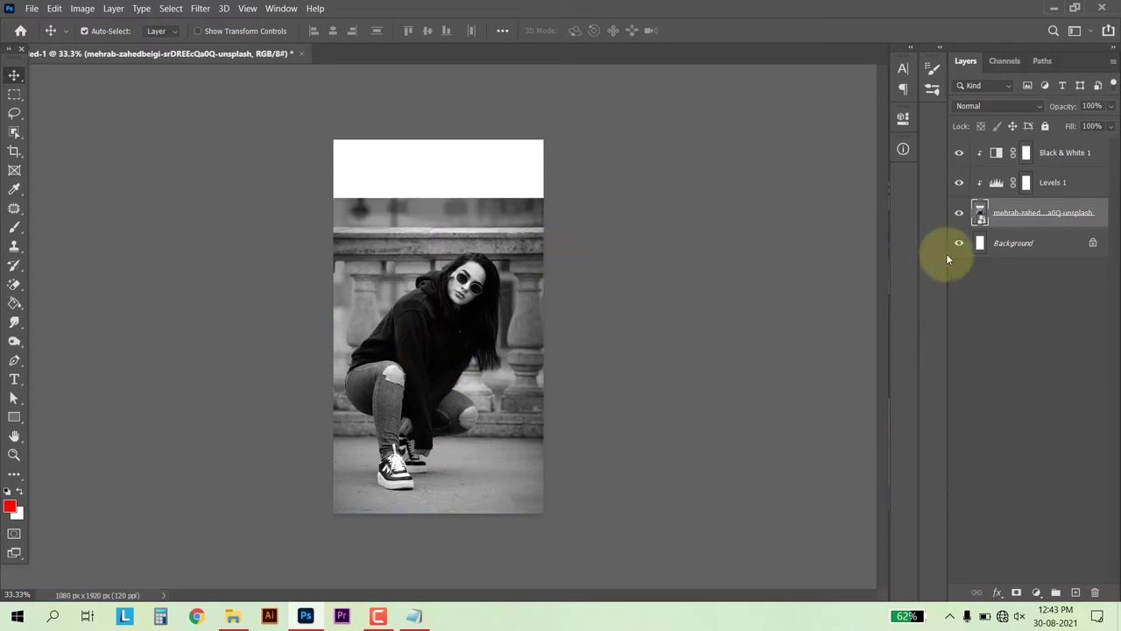
Add a black Solid Color fill layer above the Background.
{"action": "left_click", "coordinate": [1007, 242]}
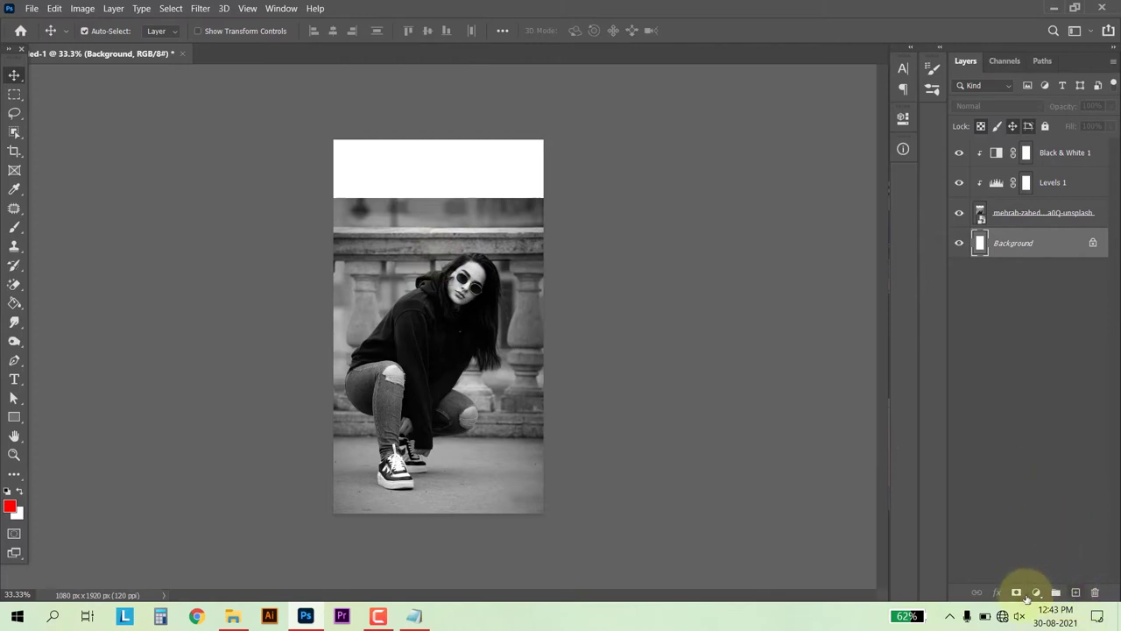
{"action": "left_click", "coordinate": [1036, 593]}
{"action": "left_click", "coordinate": [1031, 340]}
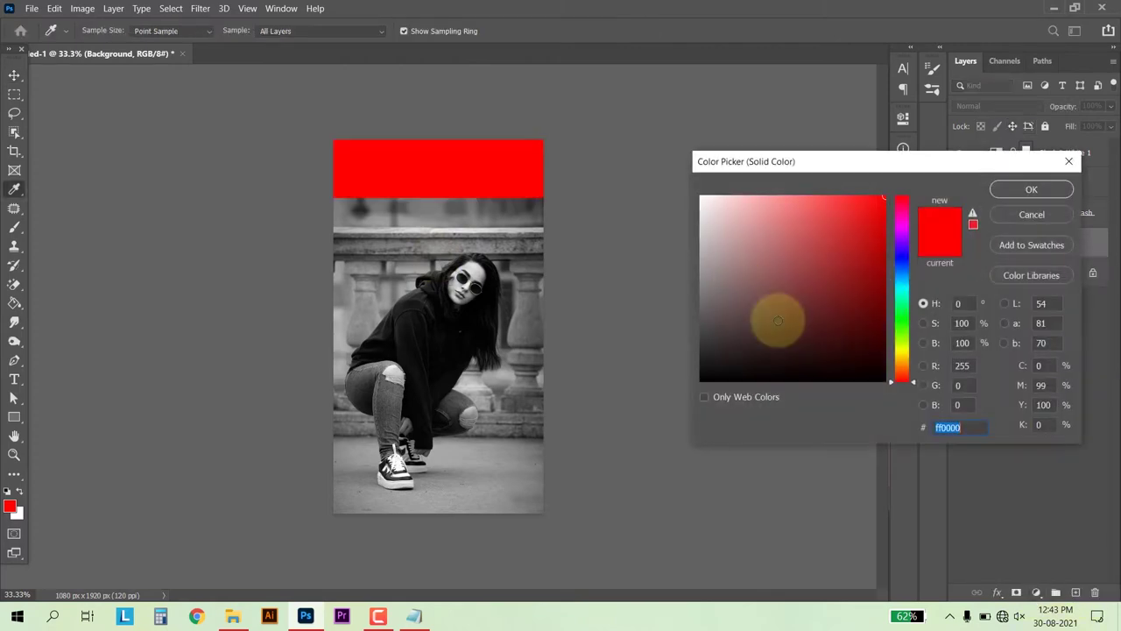
{"action": "left_click_drag", "start_coordinate": [778, 318], "coordinate": [650, 403]}
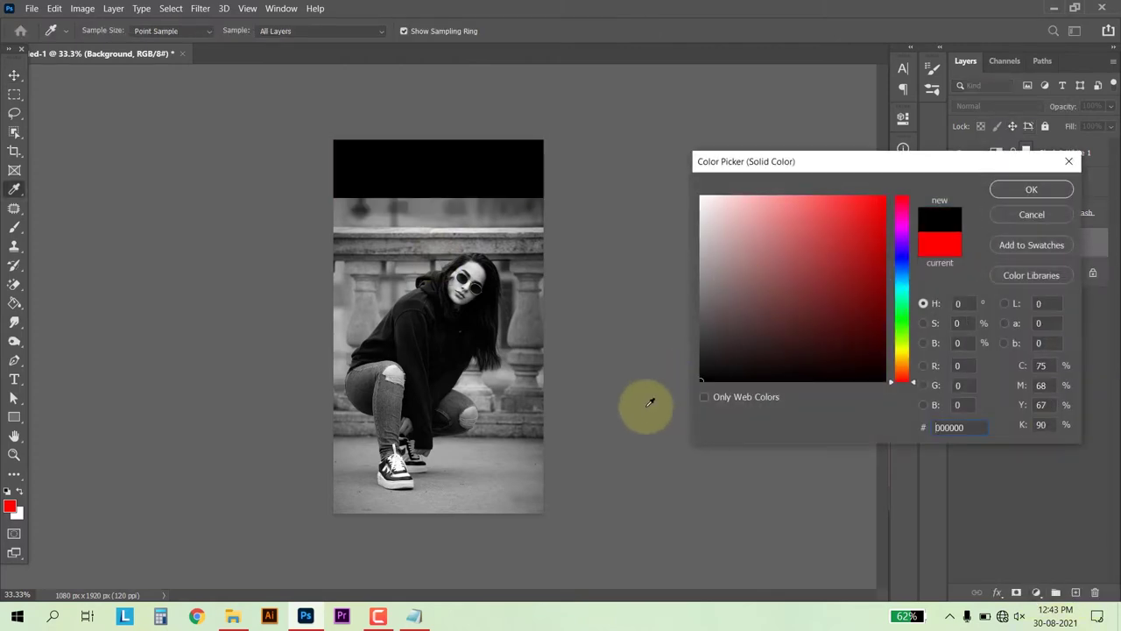
{"action": "left_click", "coordinate": [1019, 191]}
Adjust Levels with black point 51 and midtones 1.07.
{"action": "double_click", "coordinate": [997, 152]}
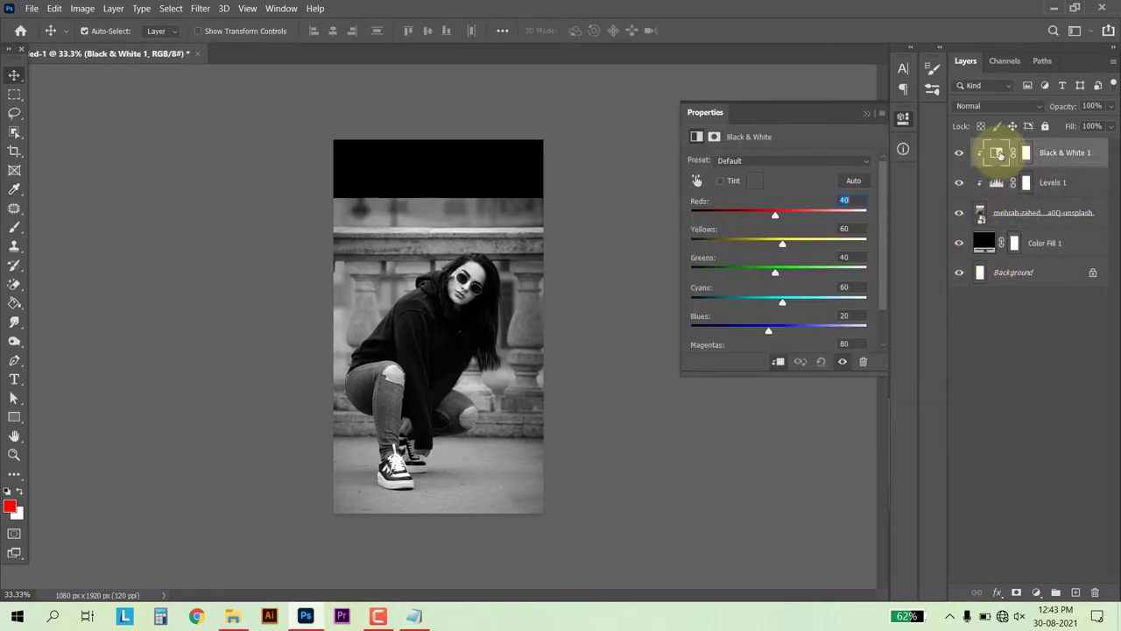
{"action": "left_click", "coordinate": [867, 113]}
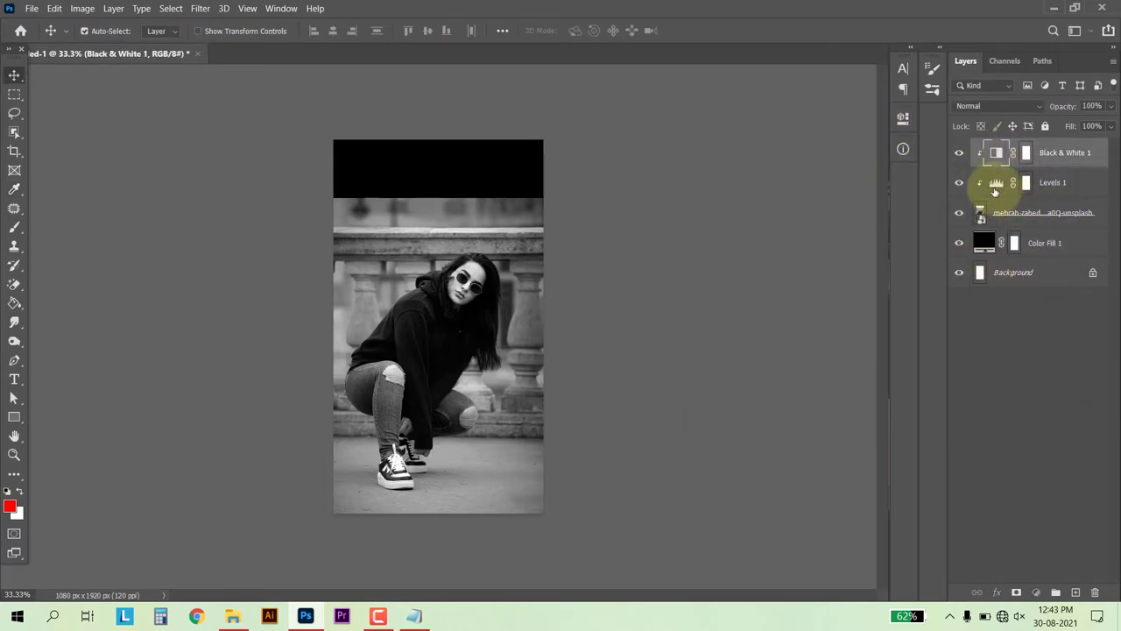
{"action": "double_click", "coordinate": [996, 182]}
{"action": "left_click_drag", "start_coordinate": [722, 266], "coordinate": [742, 267]}
{"action": "left_click_drag", "start_coordinate": [811, 267], "coordinate": [860, 266]}
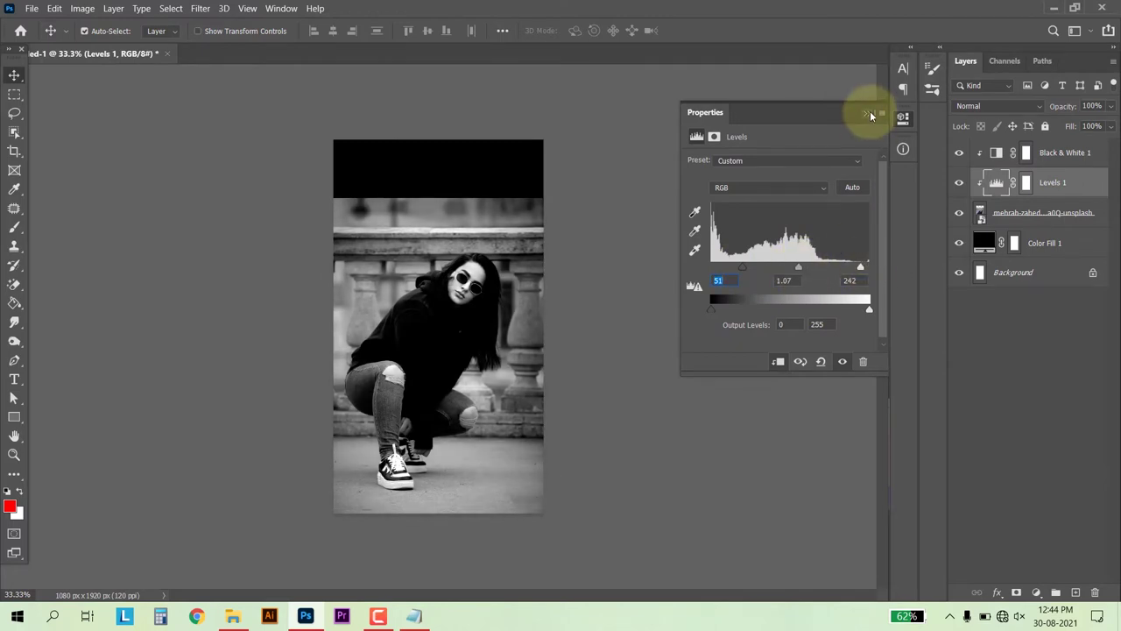
{"action": "left_click", "coordinate": [868, 114]}
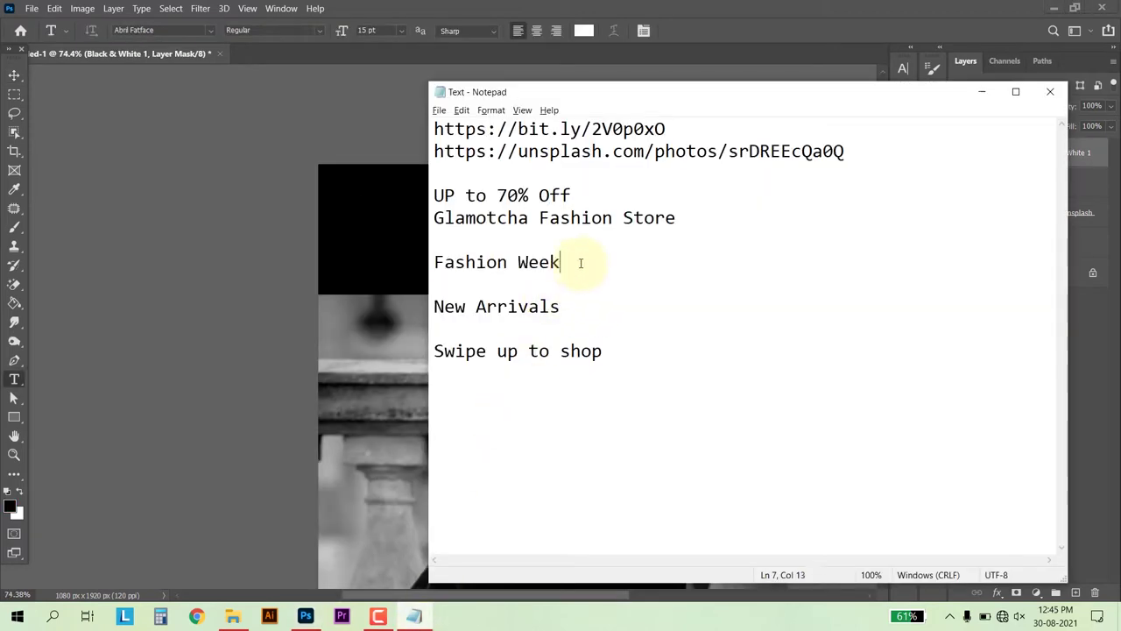
Copy 'Fashion Week' from the notes and paste it as a text layer above the railing.
{"action": "left_click_drag", "start_coordinate": [581, 262], "coordinate": [444, 263]}
{"action": "left_click_drag", "start_coordinate": [581, 262], "coordinate": [411, 262]}
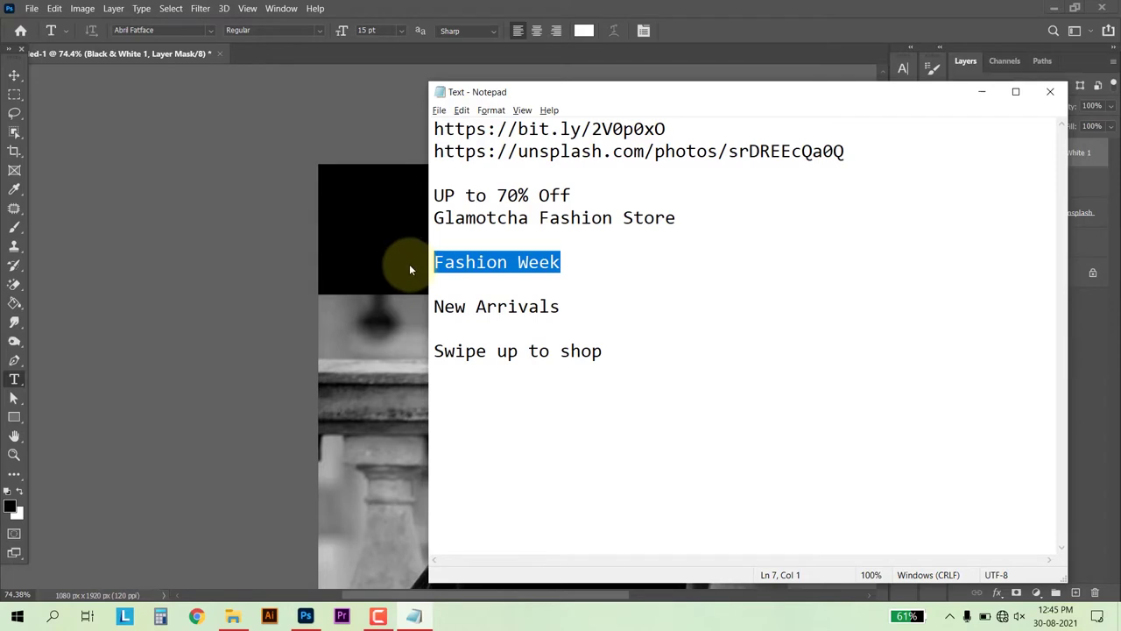
{"action": "left_click", "coordinate": [409, 269]}
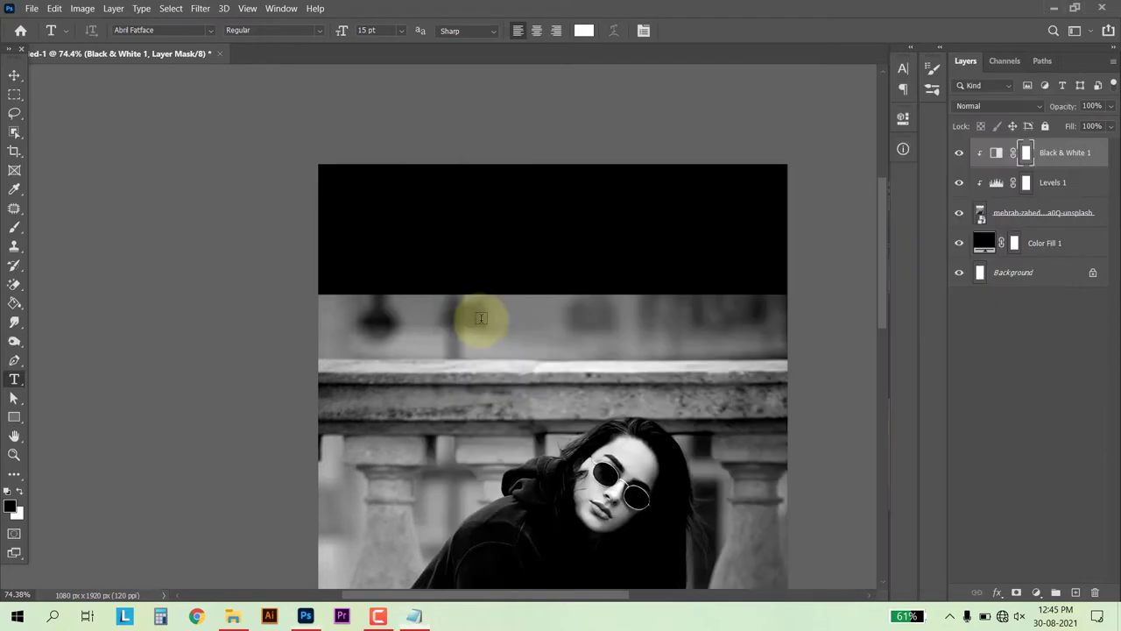
{"action": "left_click", "coordinate": [398, 343]}
{"action": "key", "text": "ctrl+v"}
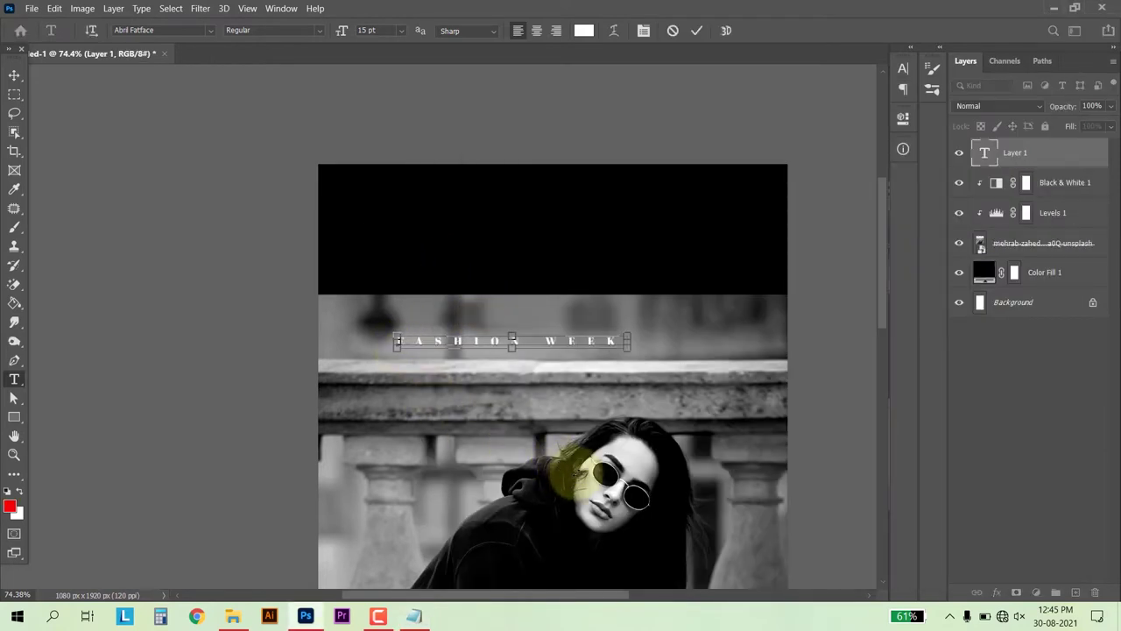
Reset the title's character formatting, set it in Barlow Black, and make it All Caps.
{"action": "key", "text": "ctrl+a"}
{"action": "key", "text": "ctrl+t"}
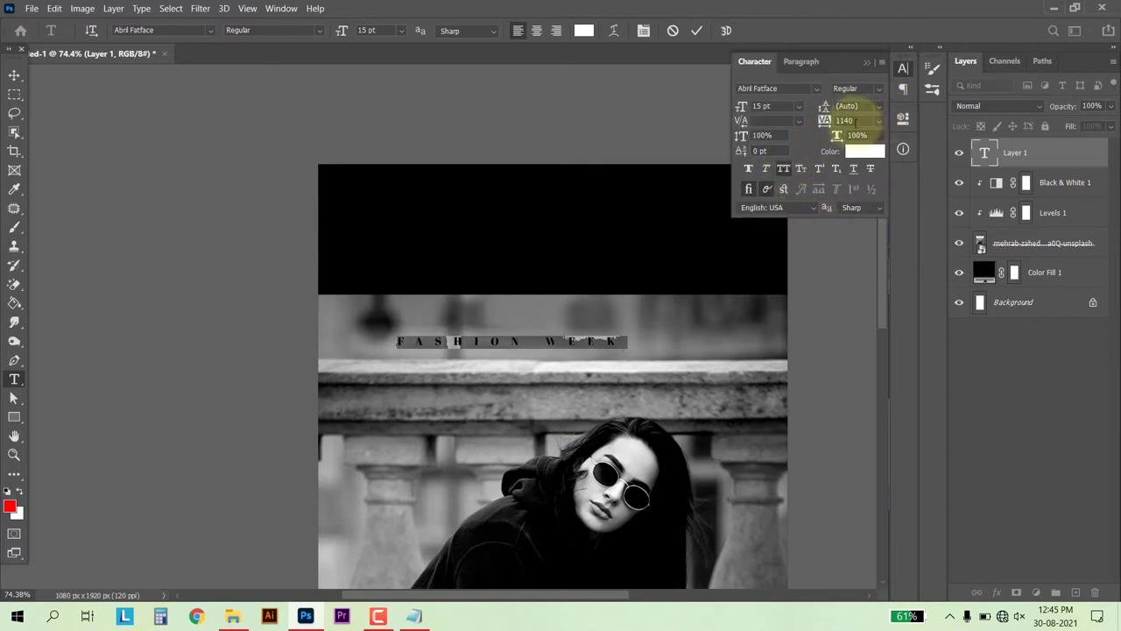
{"action": "left_click", "coordinate": [882, 62]}
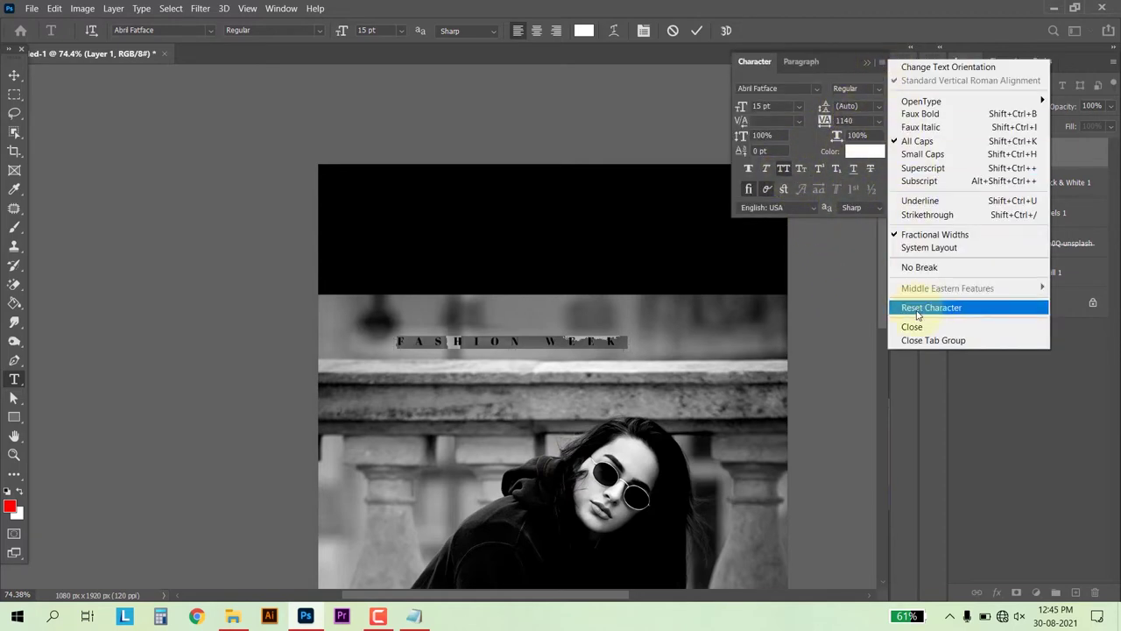
{"action": "left_click", "coordinate": [918, 308]}
{"action": "left_click", "coordinate": [775, 89]}
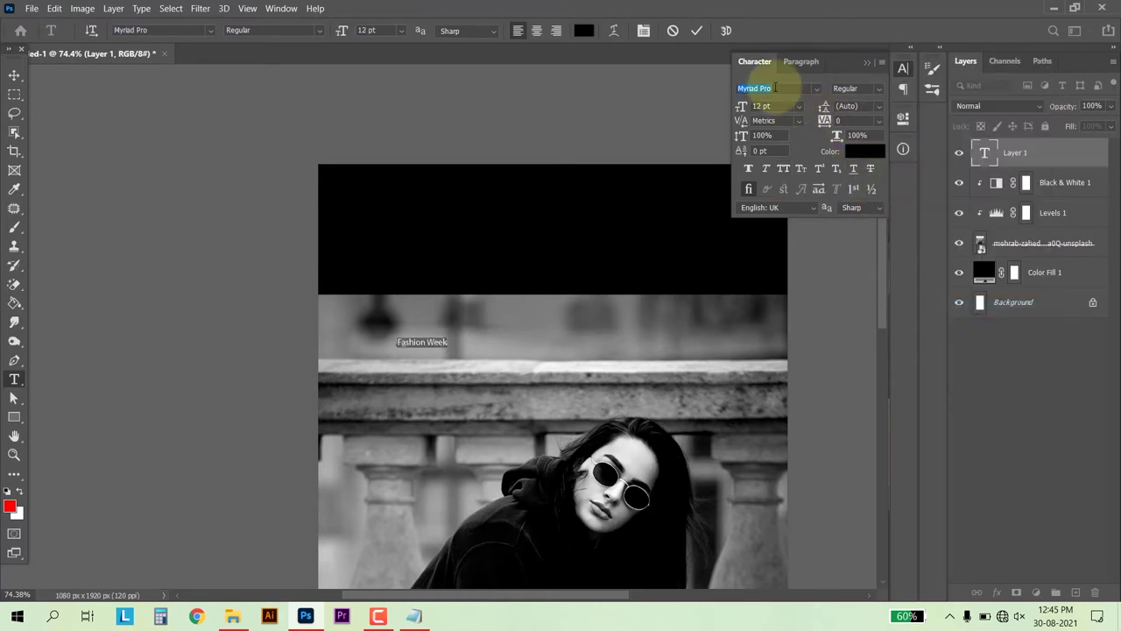
{"action": "type", "text": "ba"}
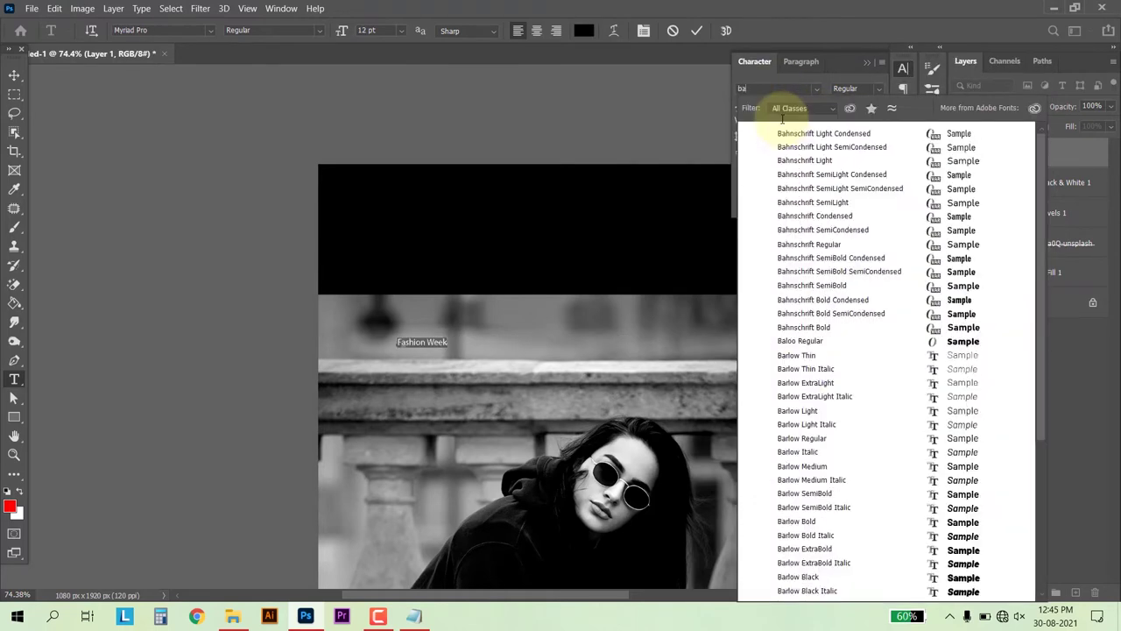
{"action": "type", "text": "rlow"}
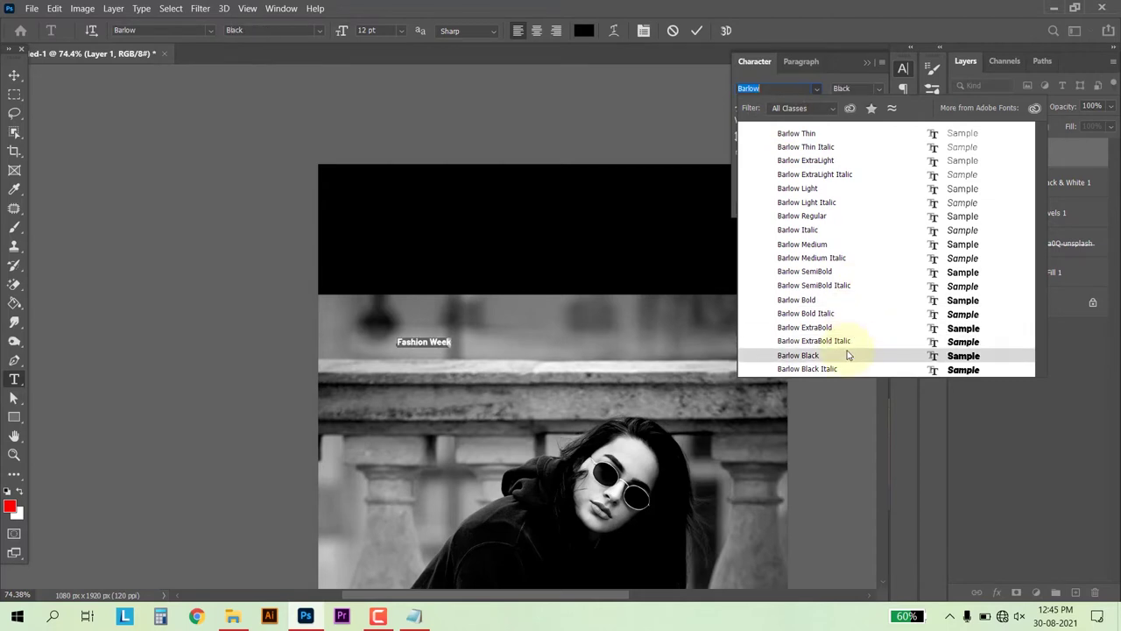
{"action": "left_click", "coordinate": [849, 355]}
{"action": "left_click", "coordinate": [783, 168]}
{"action": "left_click", "coordinate": [867, 62]}
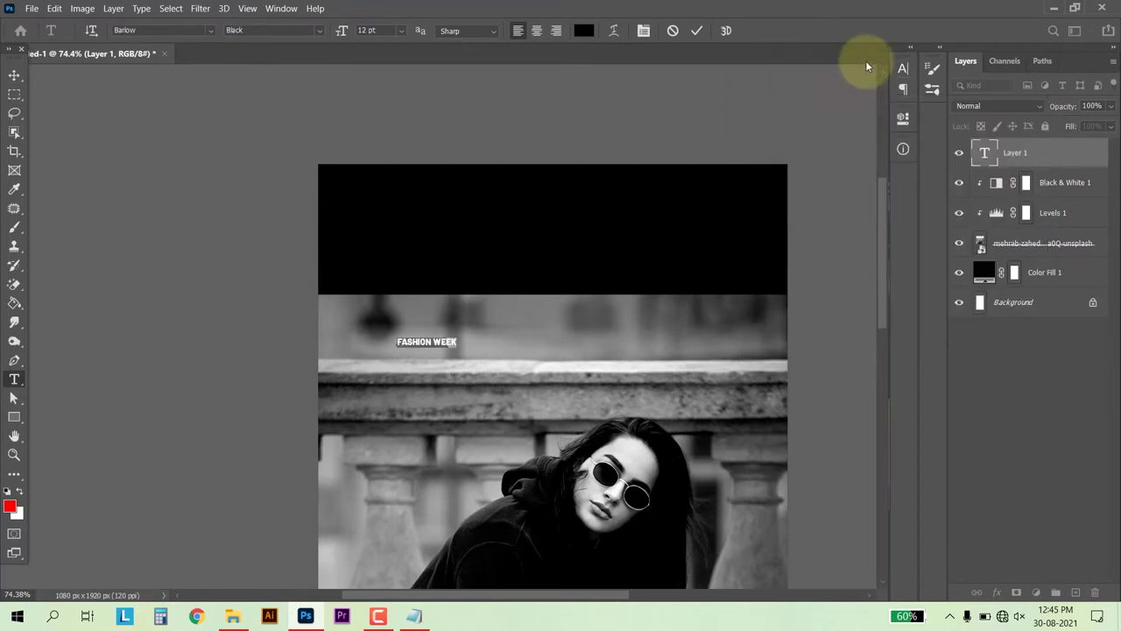
{"action": "left_click", "coordinate": [14, 76]}
Enlarge and stretch the FASHION WEEK title, then move it up into the black band.
{"action": "key", "text": "ctrl+t"}
{"action": "left_click_drag", "start_coordinate": [458, 352], "coordinate": [768, 453]}
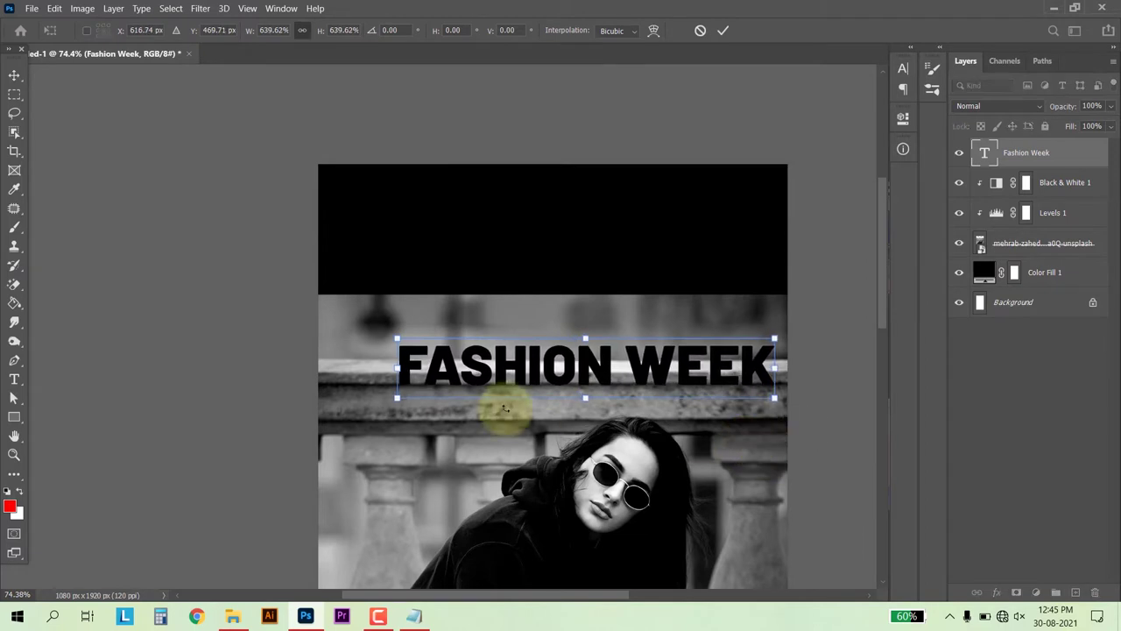
{"action": "left_click_drag", "start_coordinate": [397, 398], "coordinate": [333, 422]}
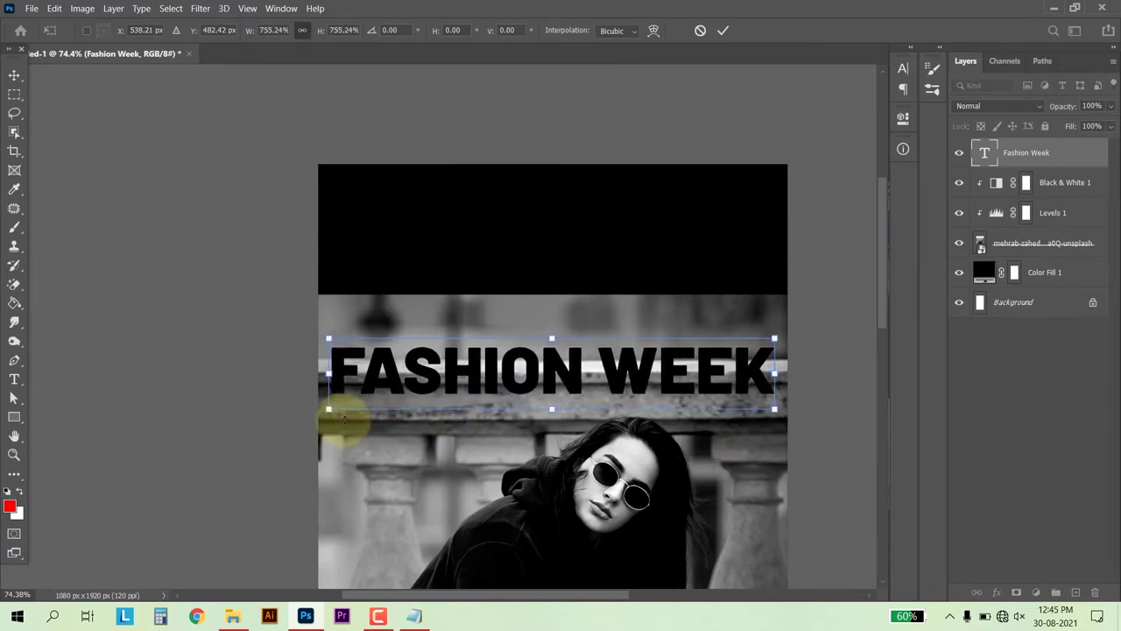
{"action": "key", "text": "Return"}
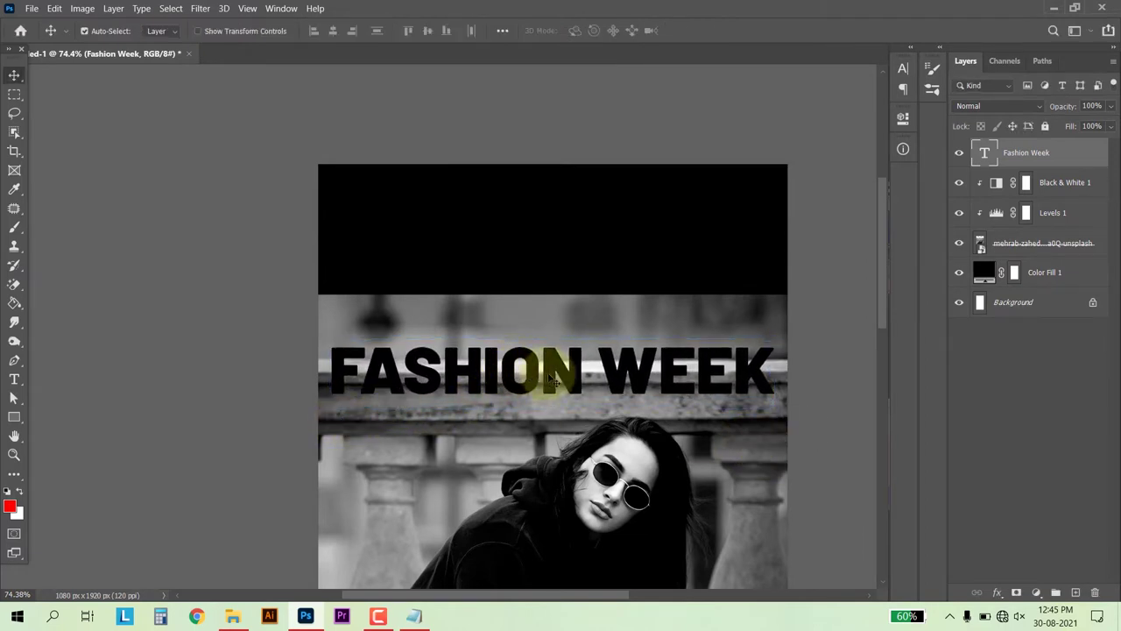
{"action": "left_click_drag", "start_coordinate": [546, 370], "coordinate": [552, 281]}
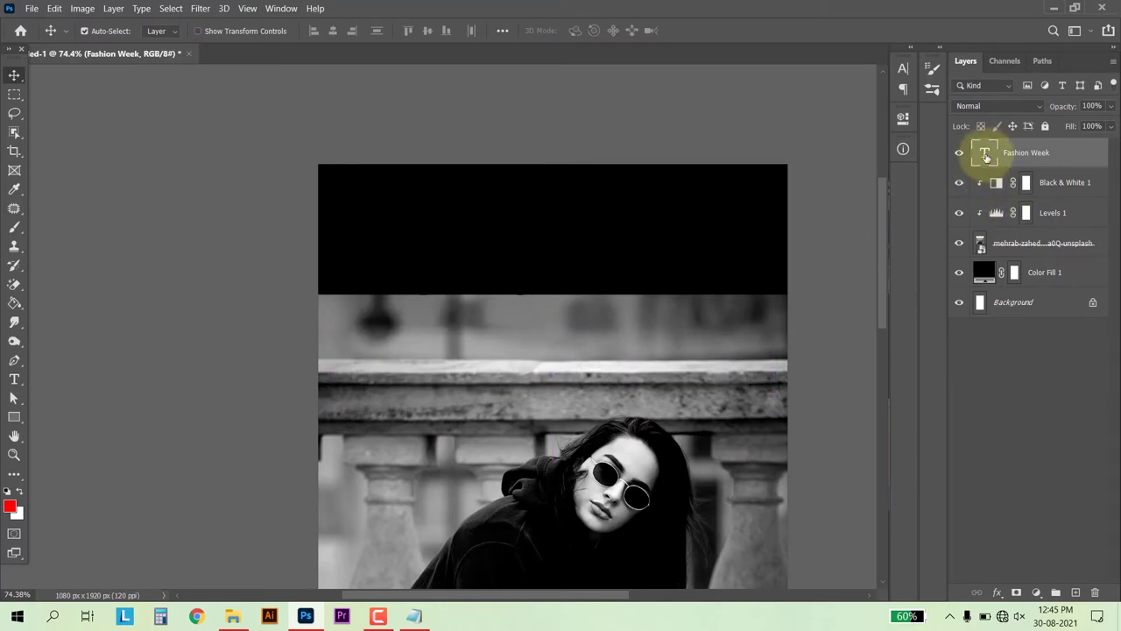
Make the title text white (#ffffff) and place a duplicate 120 px above it.
{"action": "double_click", "coordinate": [986, 156]}
{"action": "left_click", "coordinate": [583, 31]}
{"action": "left_click_drag", "start_coordinate": [739, 275], "coordinate": [627, 151]}
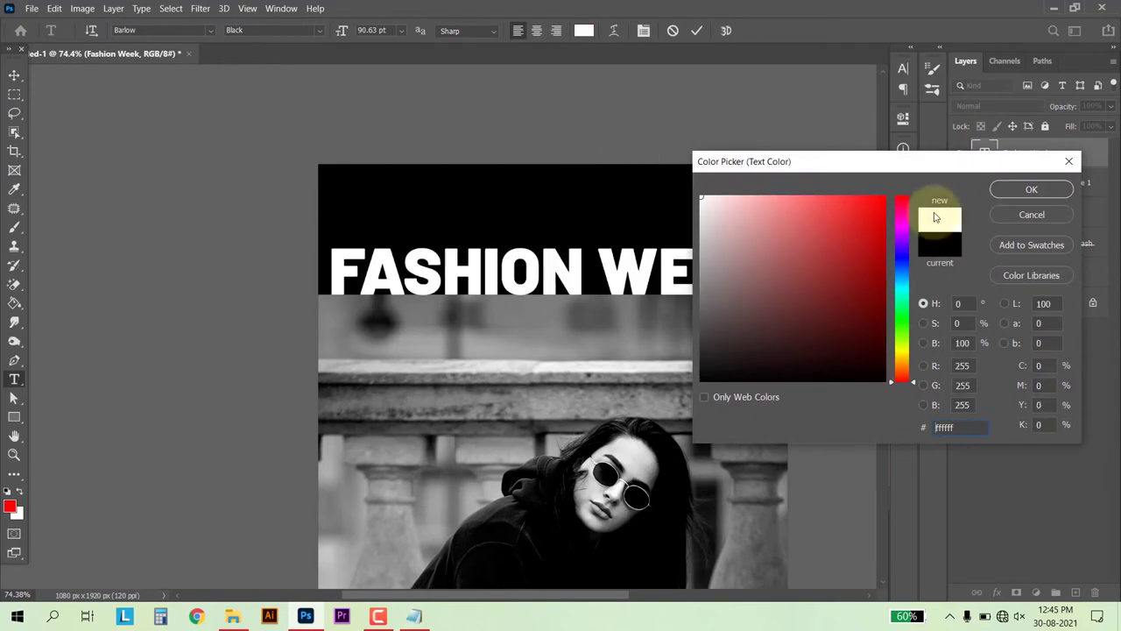
{"action": "left_click", "coordinate": [1031, 189]}
{"action": "left_click", "coordinate": [14, 74]}
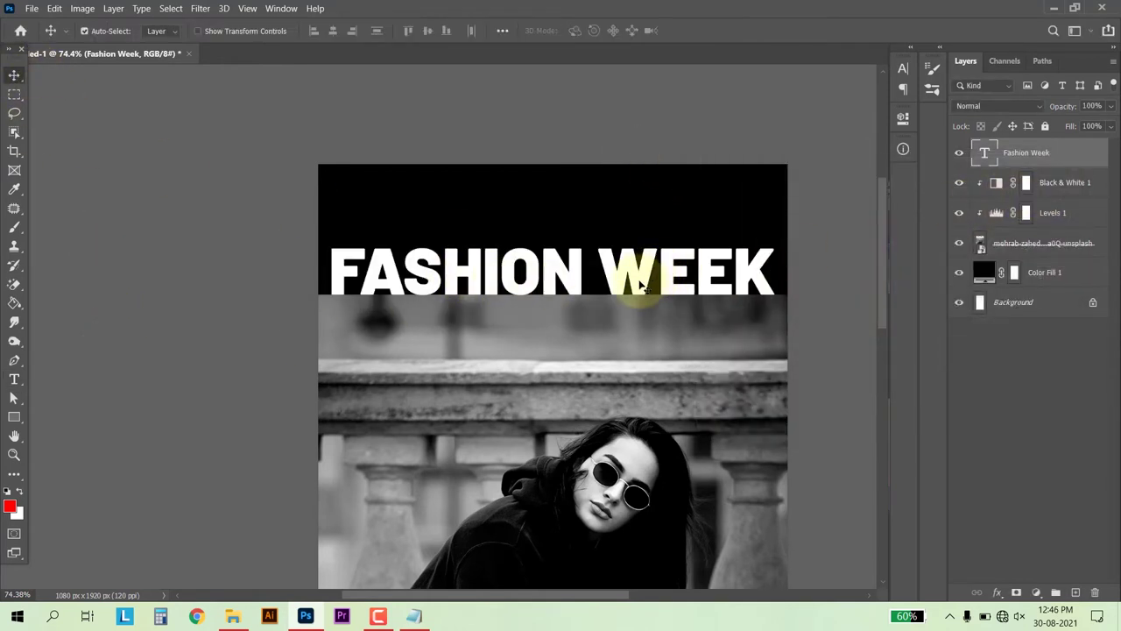
{"action": "mouse_move", "coordinate": [641, 283]}
{"action": "left_mouse_down"}
{"action": "mouse_move", "coordinate": [641, 232]}
{"action": "mouse_move", "coordinate": [638, 248]}
{"action": "left_mouse_up"}
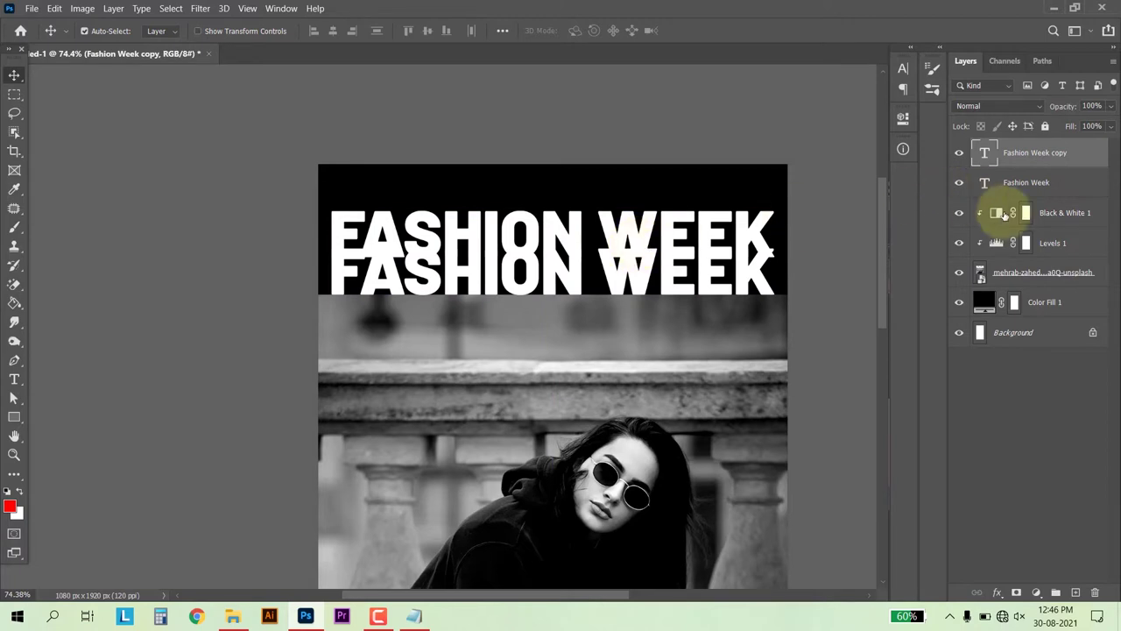
Mask the Fashion Week copy to a strip around the lower title line.
{"action": "left_click", "coordinate": [1045, 182]}
{"action": "left_click", "coordinate": [1058, 161]}
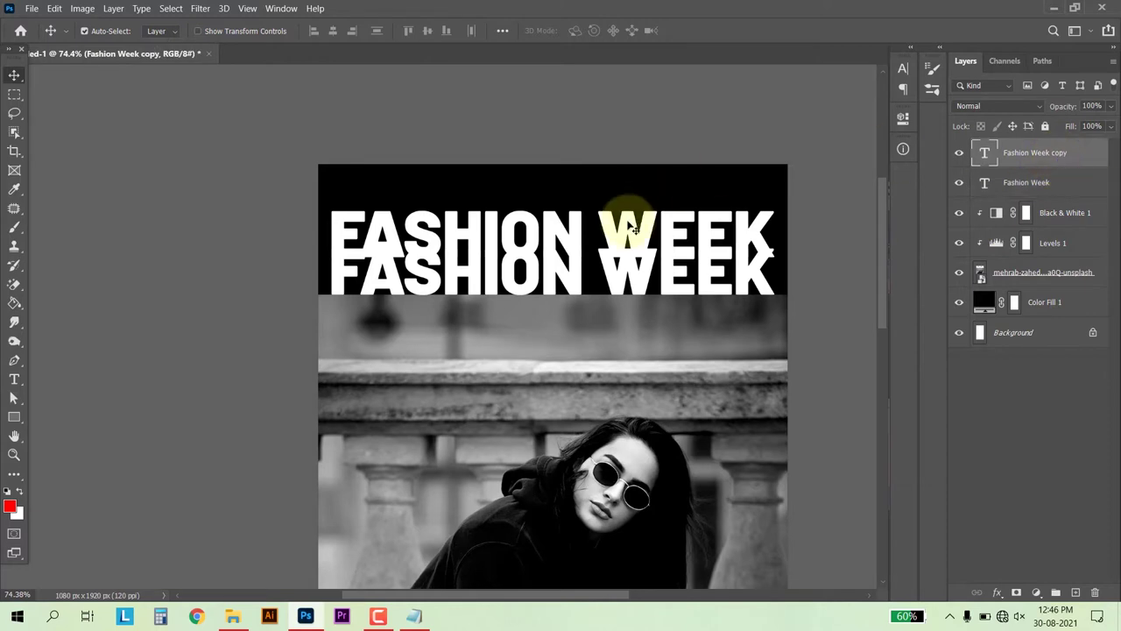
{"action": "left_click", "coordinate": [14, 94]}
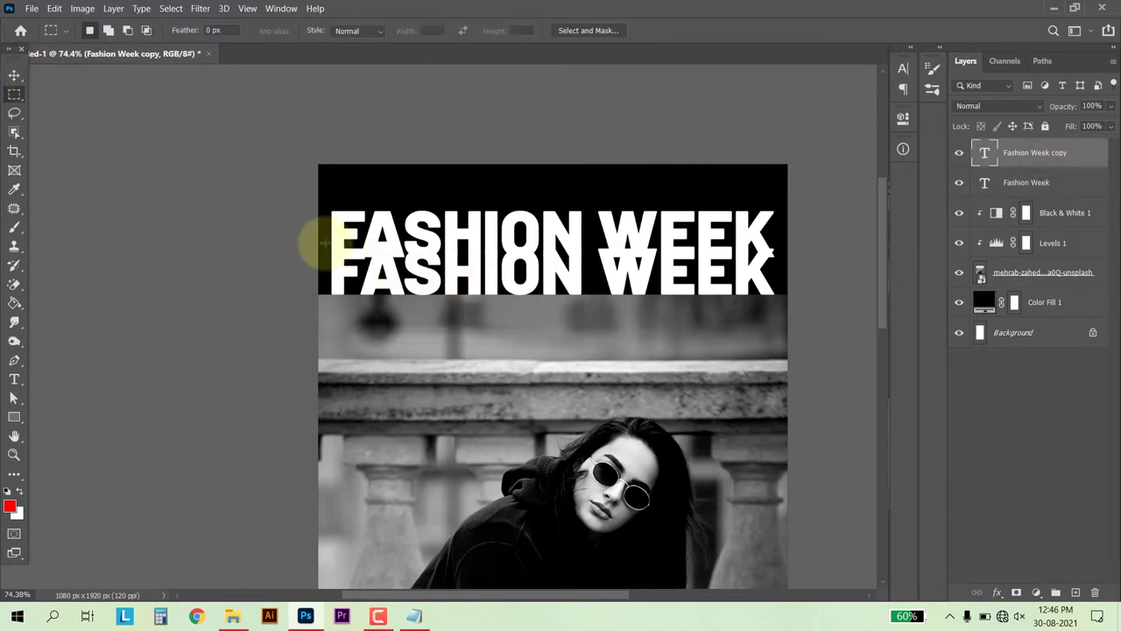
{"action": "left_click_drag", "start_coordinate": [320, 243], "coordinate": [790, 287]}
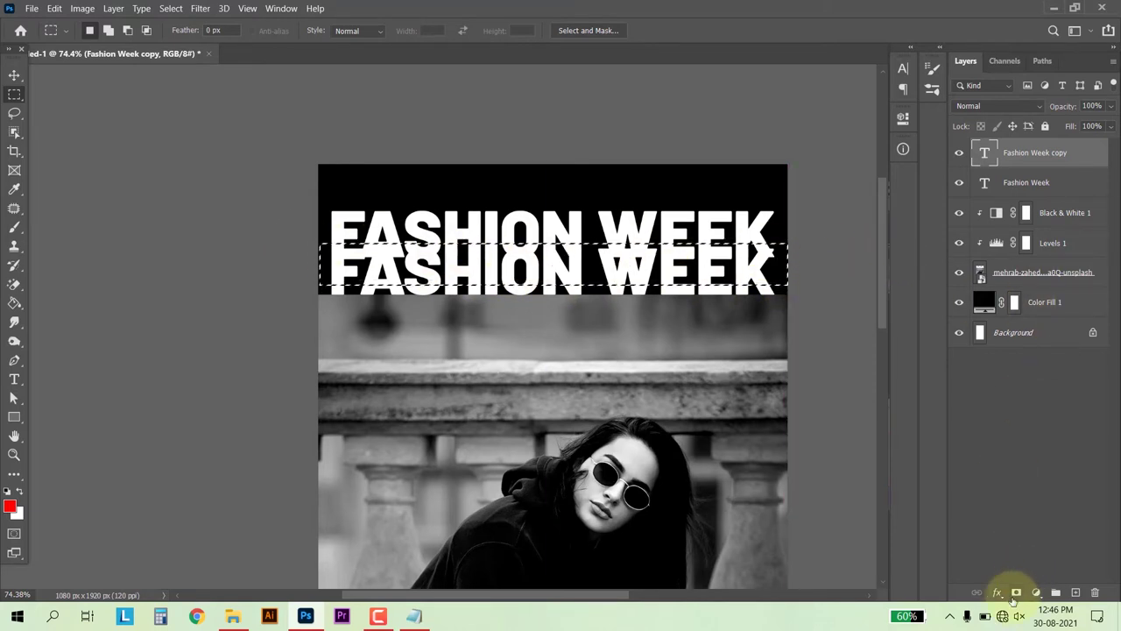
{"action": "left_click", "coordinate": [1017, 593]}
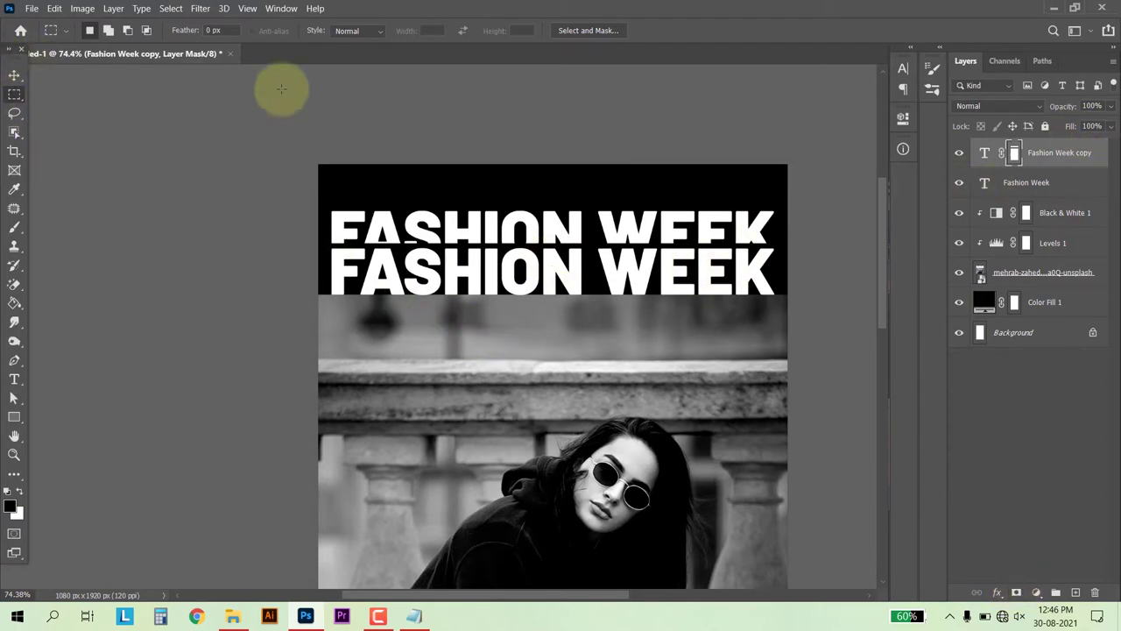
Duplicate the masked copy higher up and brush its mask to hide the overlapping letters.
{"action": "left_click", "coordinate": [14, 76]}
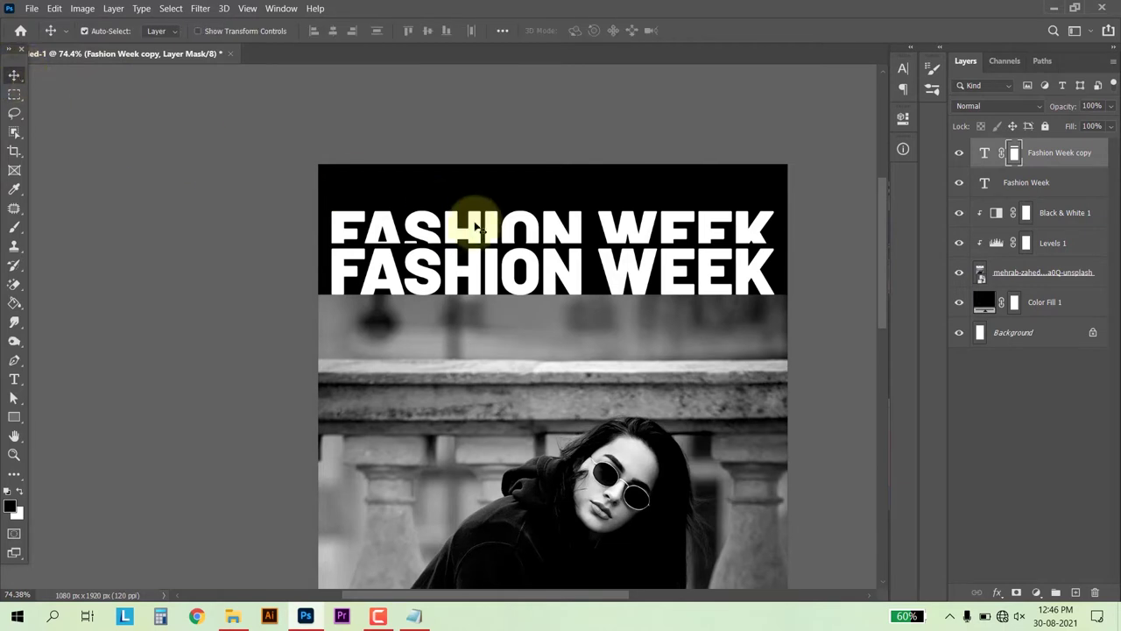
{"action": "left_click_drag", "start_coordinate": [473, 229], "coordinate": [475, 207]}
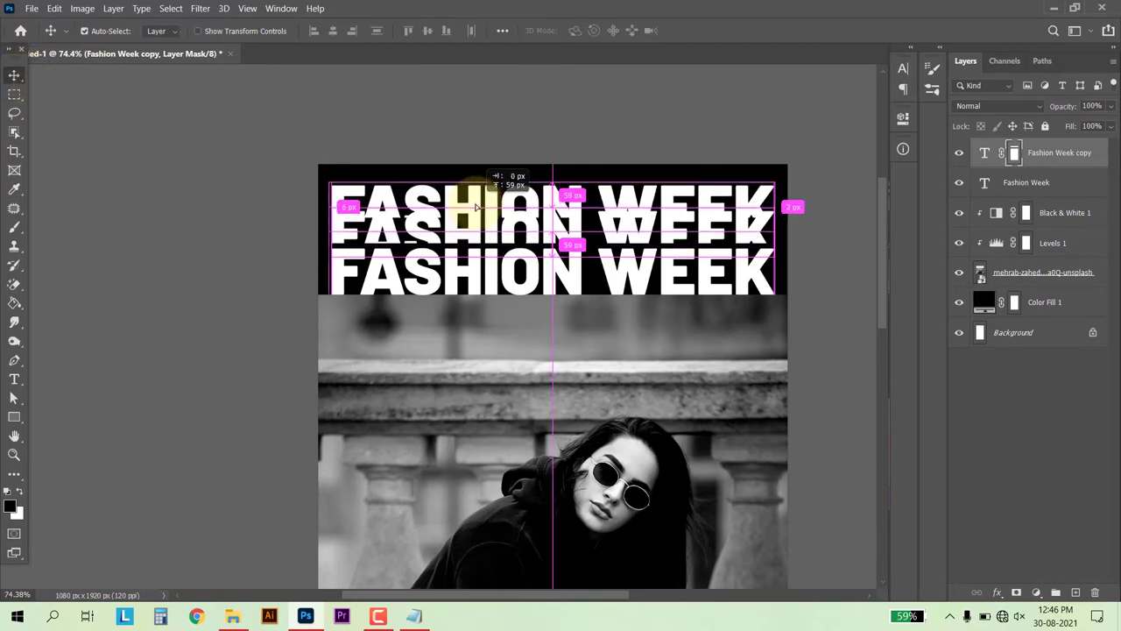
{"action": "left_click", "coordinate": [14, 94]}
{"action": "left_click_drag", "start_coordinate": [312, 208], "coordinate": [793, 275]}
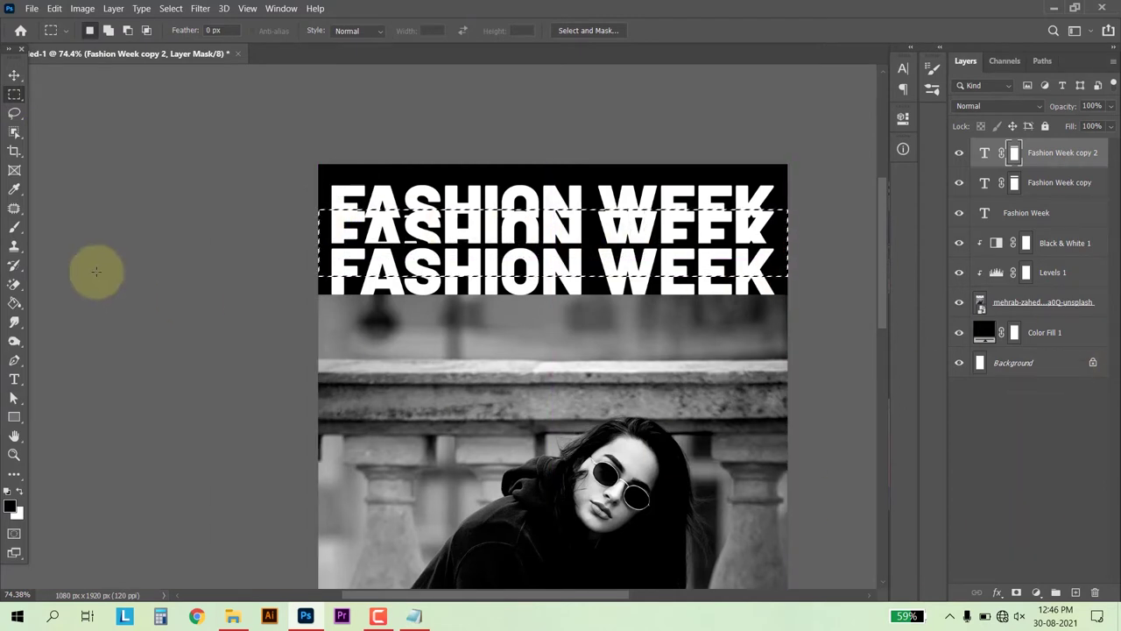
{"action": "left_click", "coordinate": [14, 227]}
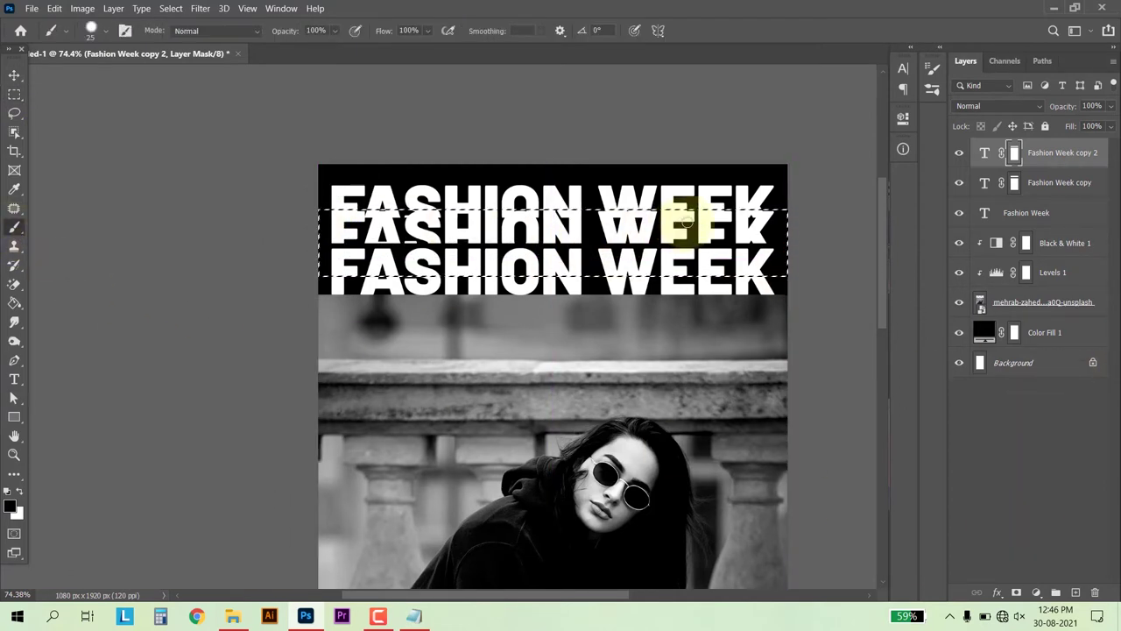
{"action": "key", "text": "bracketright"}
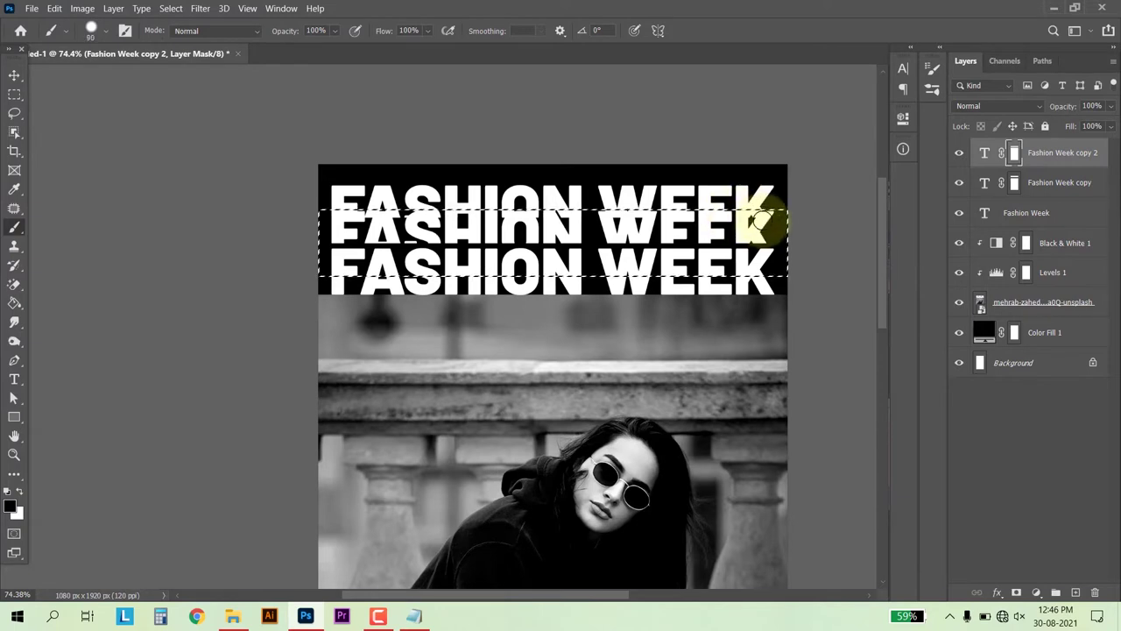
{"action": "mouse_move", "coordinate": [757, 219]}
{"action": "left_mouse_down"}
{"action": "mouse_move", "coordinate": [375, 212]}
{"action": "mouse_move", "coordinate": [713, 213]}
{"action": "mouse_move", "coordinate": [298, 224]}
{"action": "left_mouse_up"}
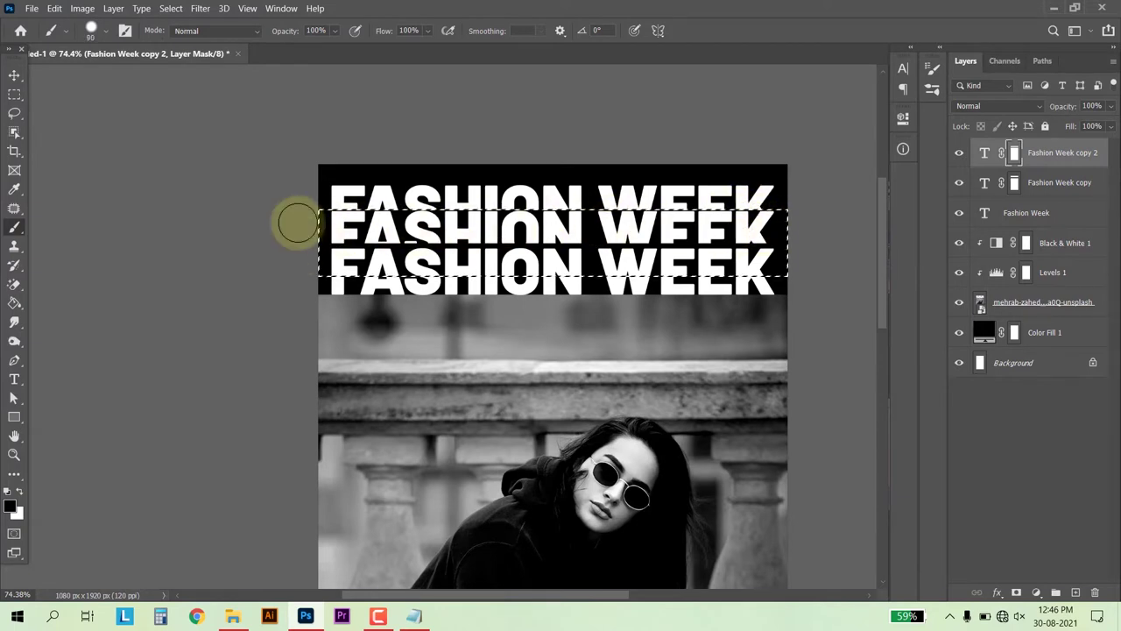
{"action": "left_click", "coordinate": [14, 75]}
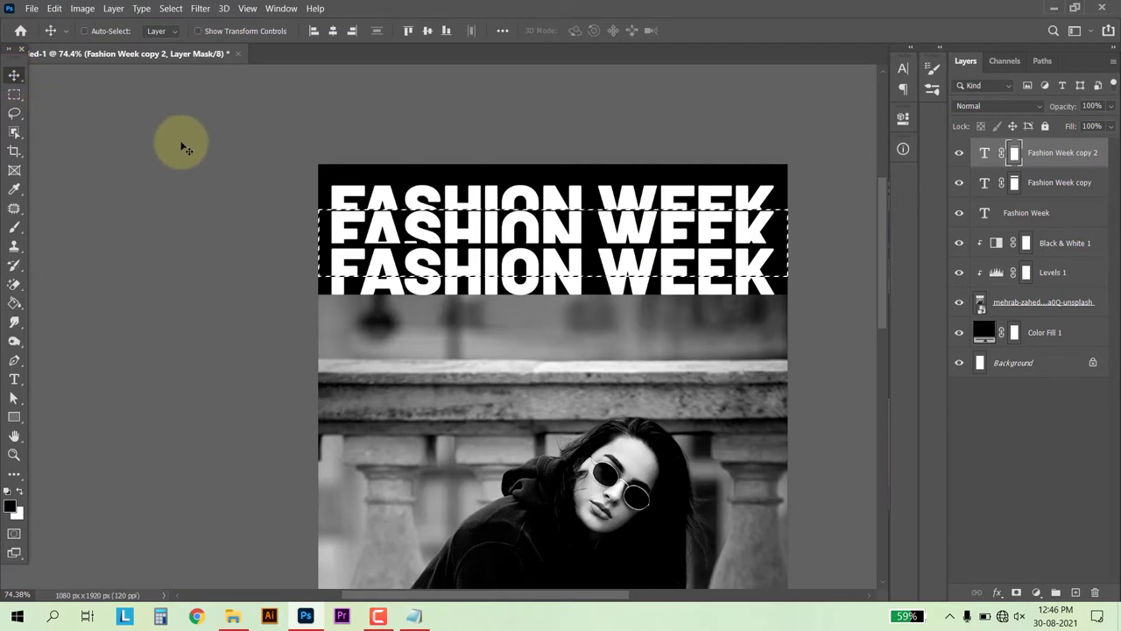
{"action": "key", "text": "ctrl+d"}
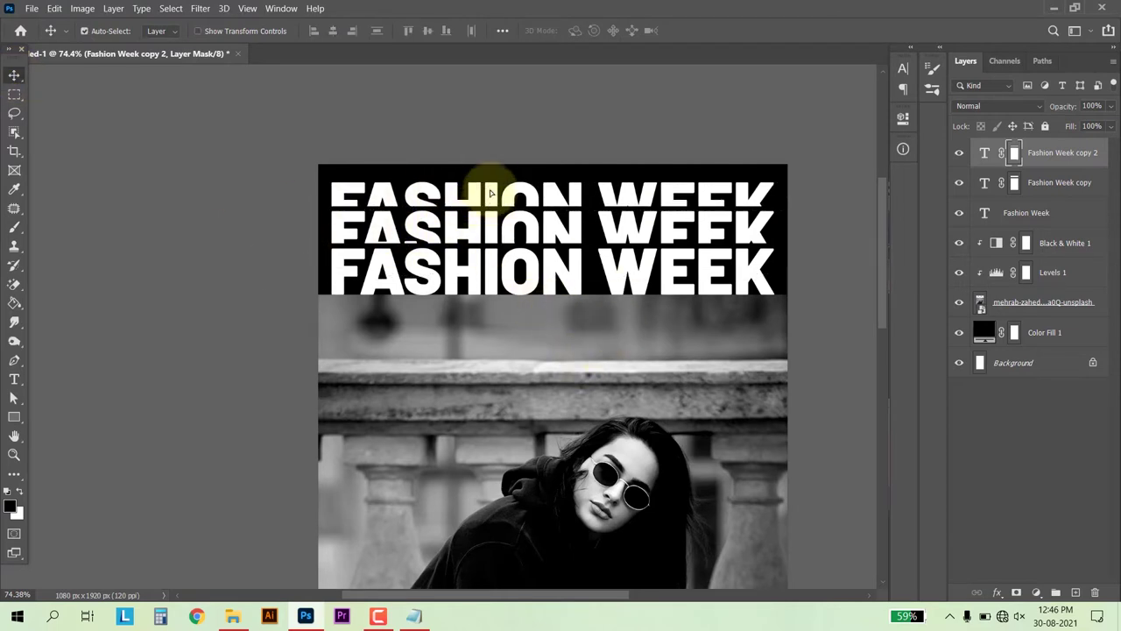
Raise the top title copy 70 px, mask it, and move the whole stack down about 60 px.
{"action": "left_click_drag", "start_coordinate": [491, 193], "coordinate": [487, 173]}
{"action": "left_click", "coordinate": [15, 96]}
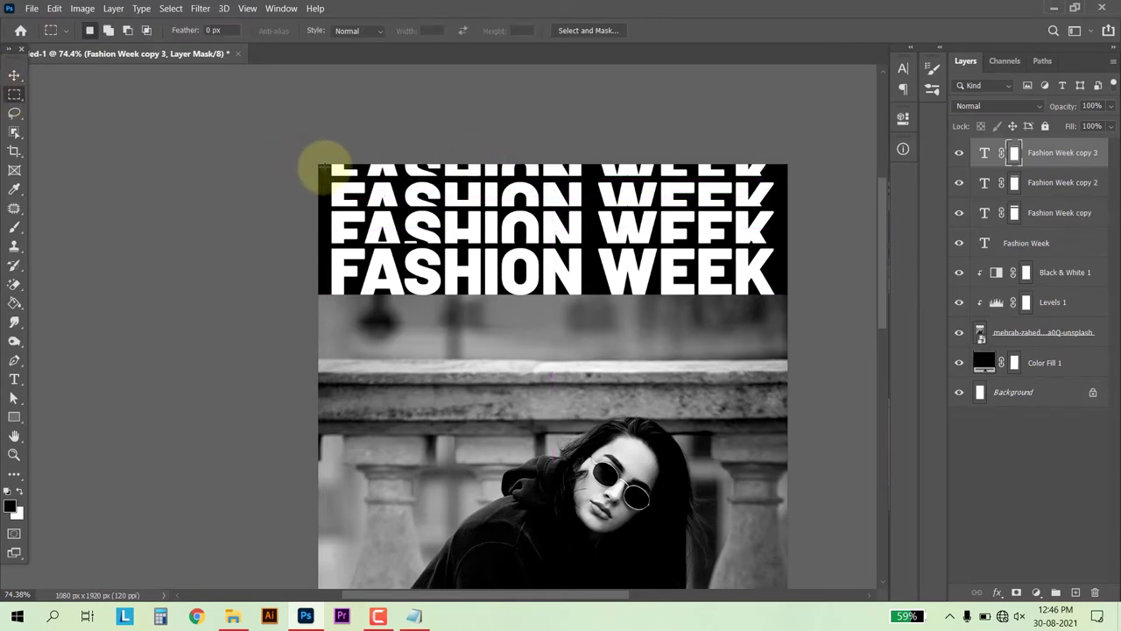
{"action": "left_click_drag", "start_coordinate": [324, 166], "coordinate": [773, 259]}
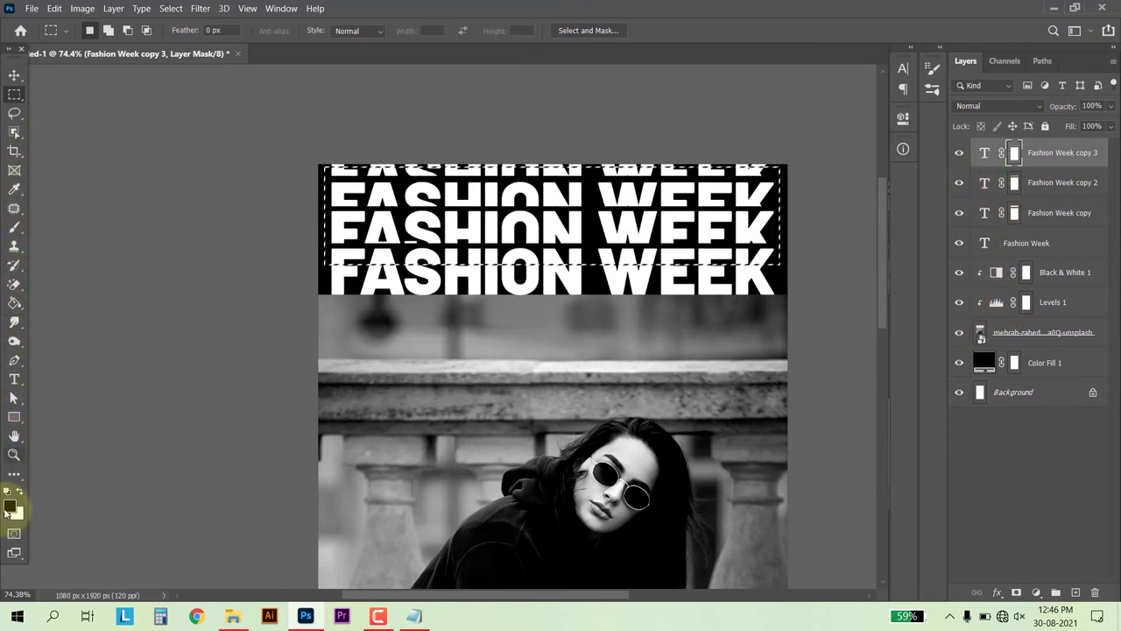
{"action": "left_click", "coordinate": [14, 227]}
{"action": "left_click", "coordinate": [14, 75]}
{"action": "key", "text": "ctrl+d"}
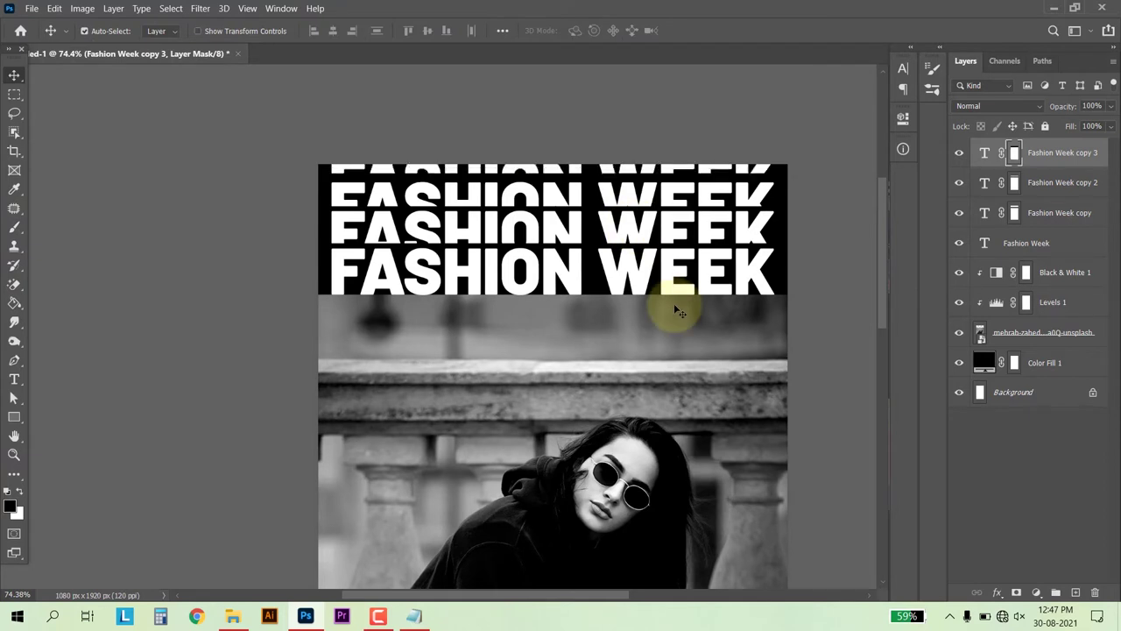
{"action": "left_click", "coordinate": [1027, 242], "text": "shift"}
{"action": "mouse_move", "coordinate": [639, 198]}
{"action": "left_mouse_down"}
{"action": "mouse_move", "coordinate": [639, 251]}
{"action": "mouse_move", "coordinate": [663, 191]}
{"action": "left_mouse_up"}
Add another masked title copy above the stack, then select the original Fashion Week layer.
{"action": "left_click", "coordinate": [1014, 153]}
{"action": "key", "text": "m"}
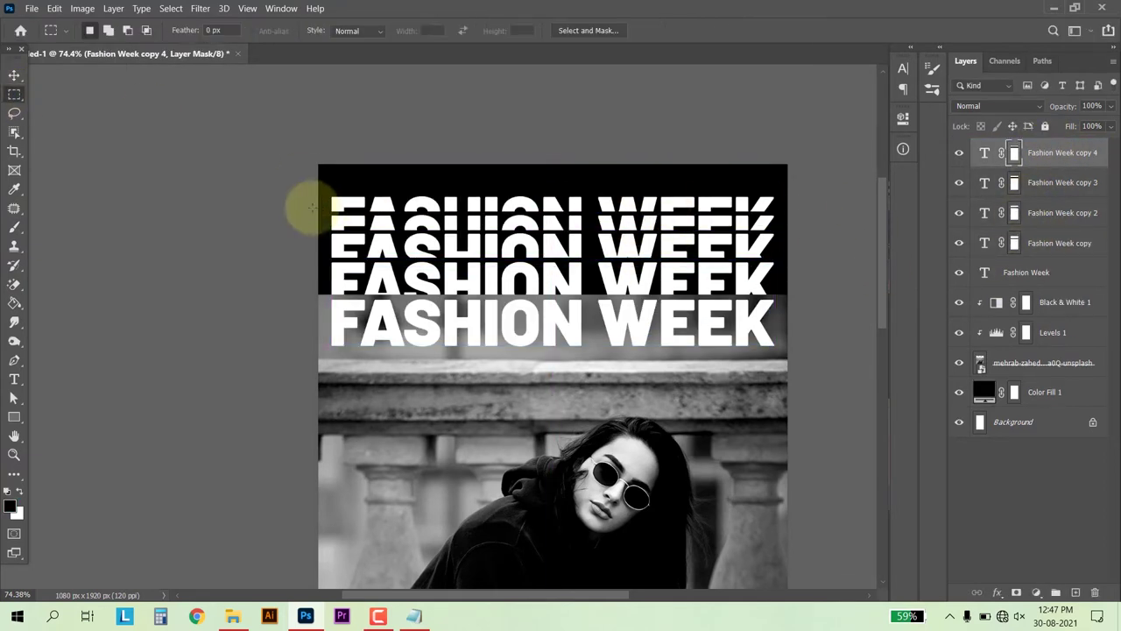
{"action": "left_click_drag", "start_coordinate": [325, 201], "coordinate": [782, 267]}
{"action": "left_click", "coordinate": [14, 227]}
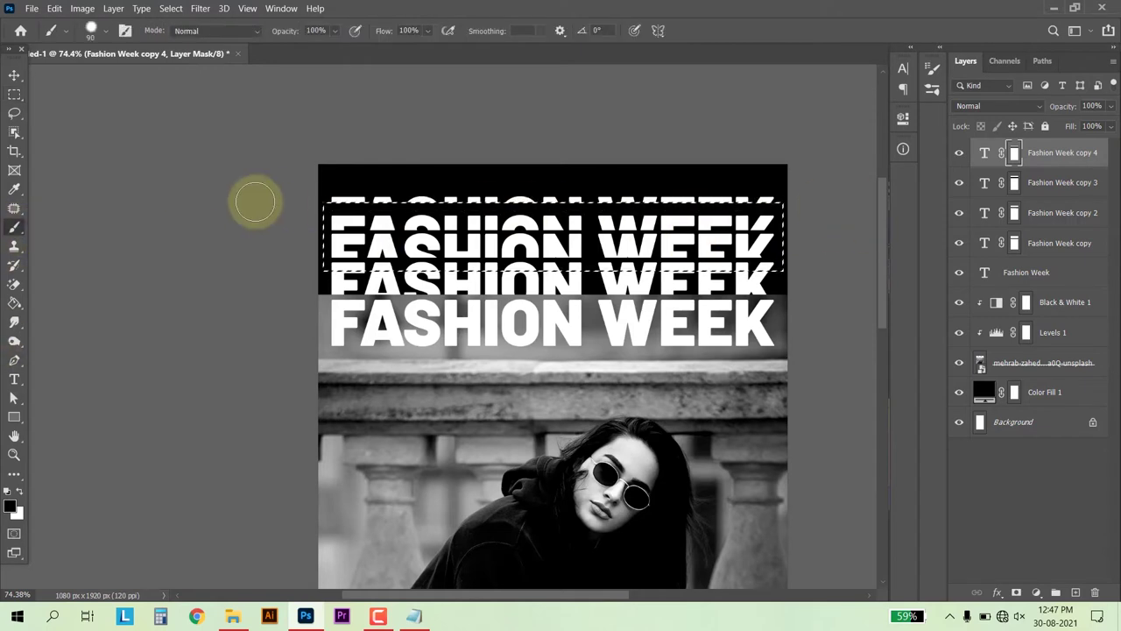
{"action": "key", "text": "ctrl+d"}
{"action": "key", "text": "v"}
{"action": "left_click", "coordinate": [1021, 273]}
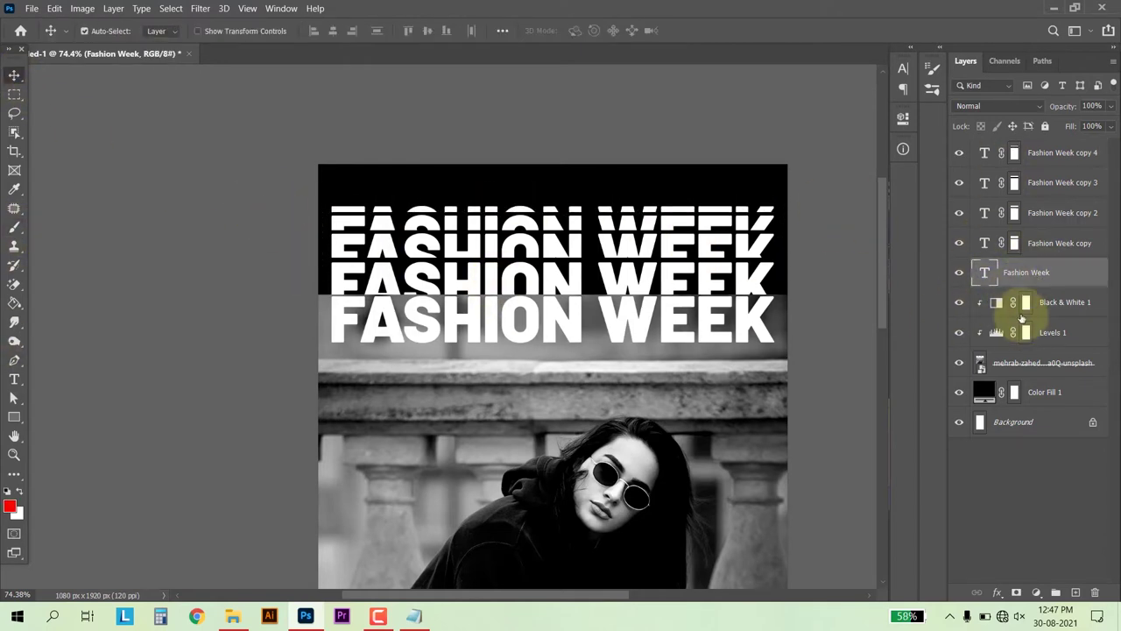
Put the five FASHION WEEK text layers into a group named 'typo' and turn off its visibility.
{"action": "left_click", "coordinate": [1031, 154], "text": "shift"}
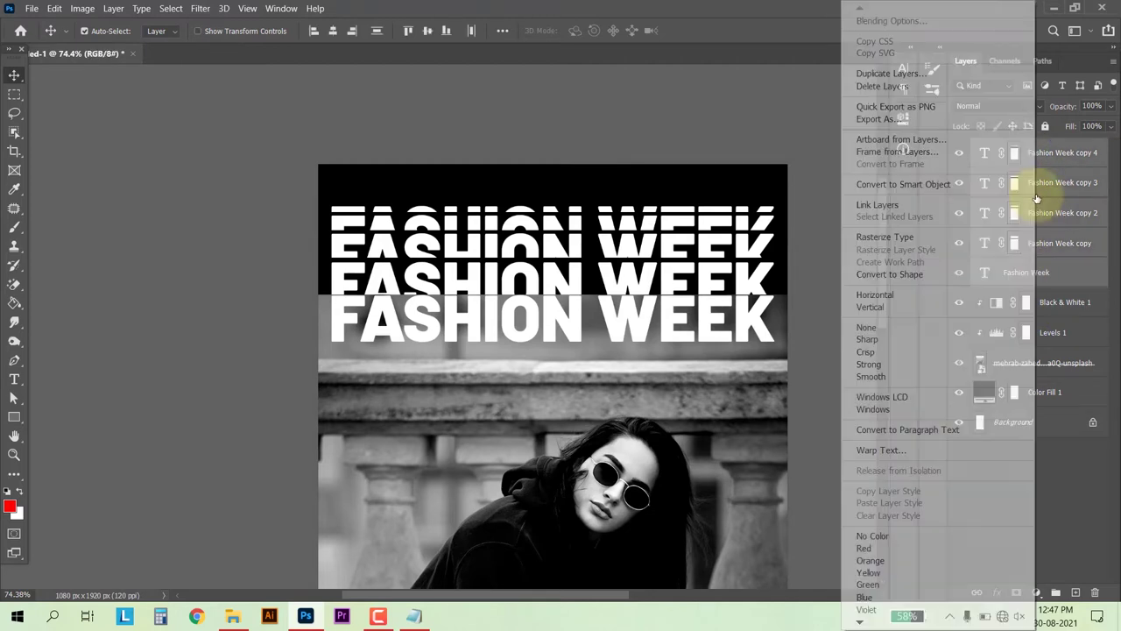
{"action": "right_click", "coordinate": [1037, 198]}
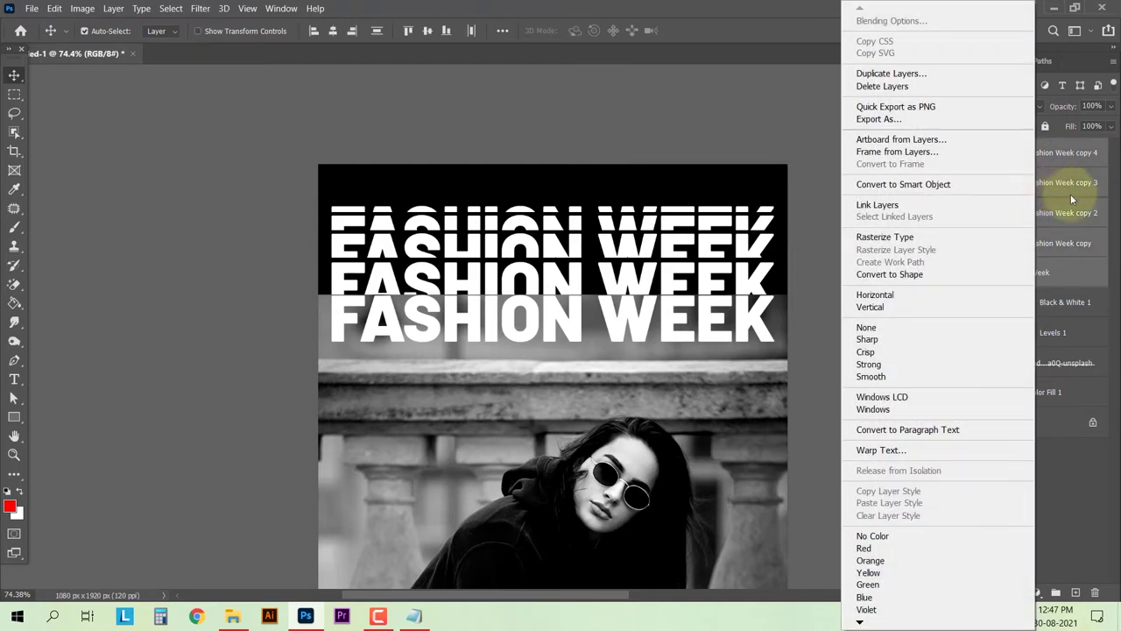
{"action": "key", "text": "Escape"}
{"action": "key", "text": "ctrl+g"}
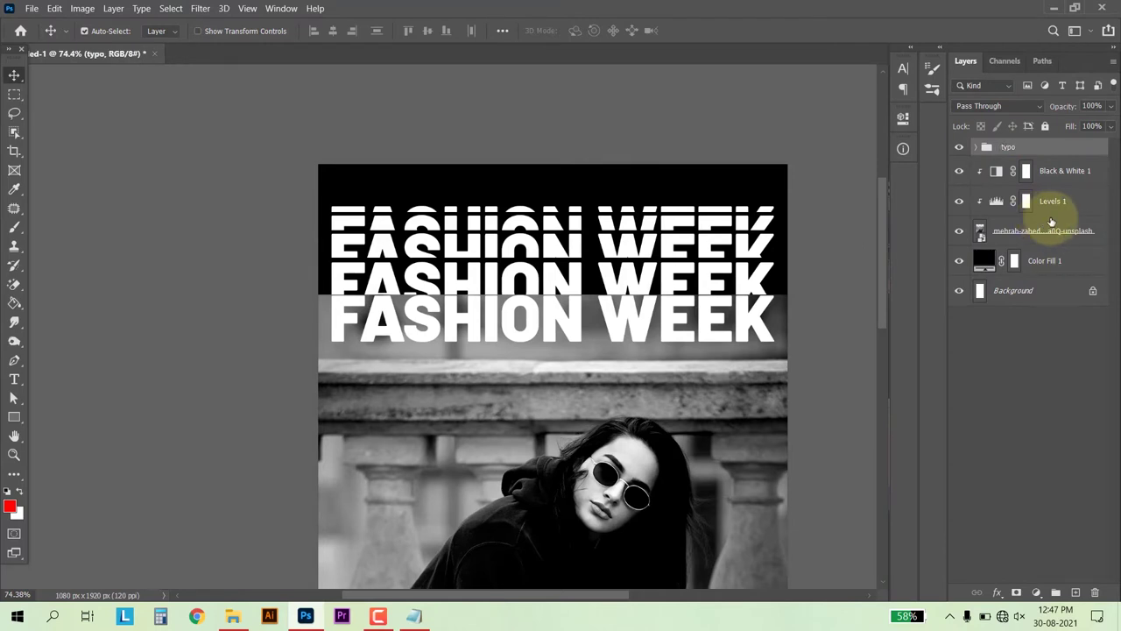
{"action": "left_click", "coordinate": [960, 147]}
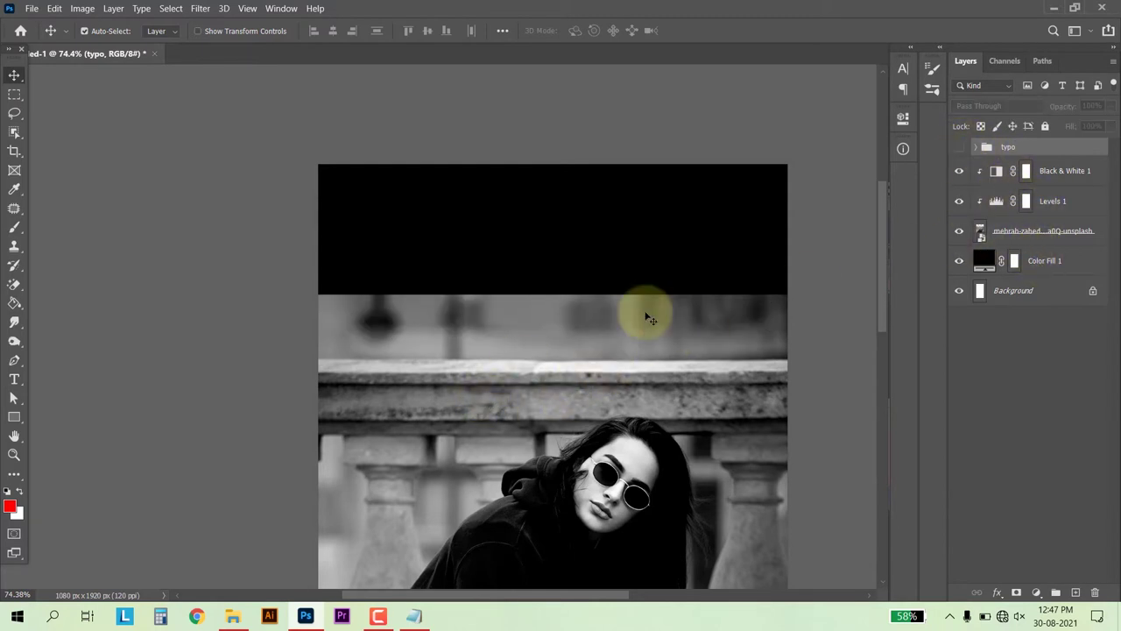
{"action": "scroll", "coordinate": [605, 280], "scroll_direction": "down", "scroll_amount": 3}
{"action": "scroll", "coordinate": [613, 228], "scroll_direction": "up", "scroll_amount": 3, "text": "alt"}
{"action": "scroll", "coordinate": [635, 199], "scroll_direction": "down", "scroll_amount": 1, "text": "alt"}
{"action": "scroll", "coordinate": [635, 199], "scroll_direction": "down", "scroll_amount": 2, "text": "alt"}
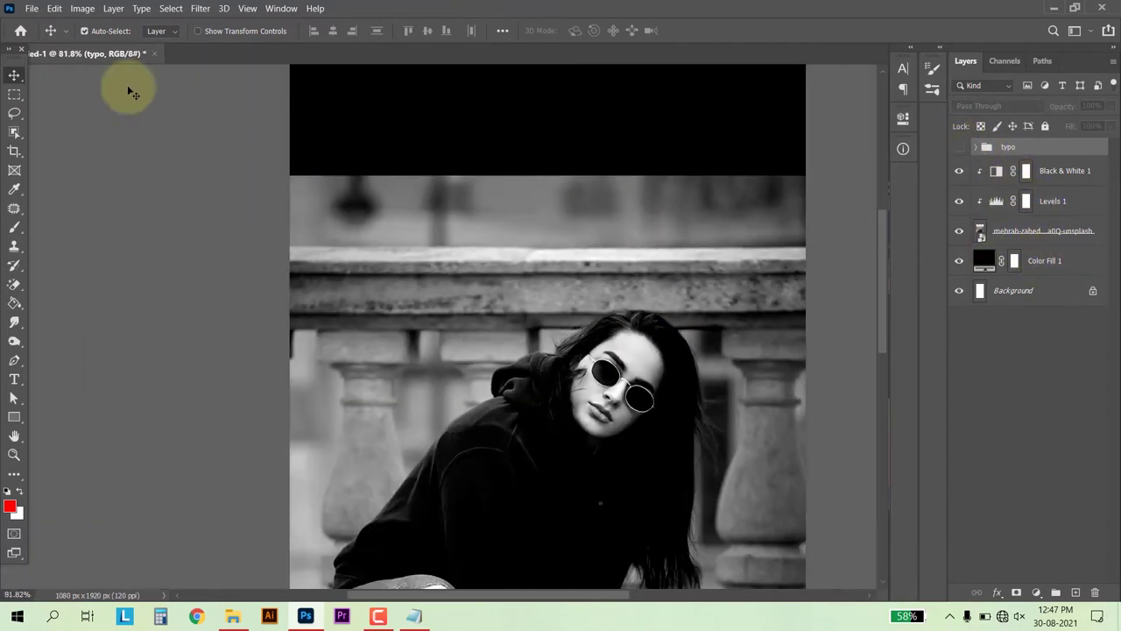
Lasso a jagged tear across the photo's top and mask that top area out of the photo.
{"action": "left_click", "coordinate": [14, 112]}
{"action": "scroll", "coordinate": [710, 178], "scroll_direction": "up", "scroll_amount": 2, "text": "alt"}
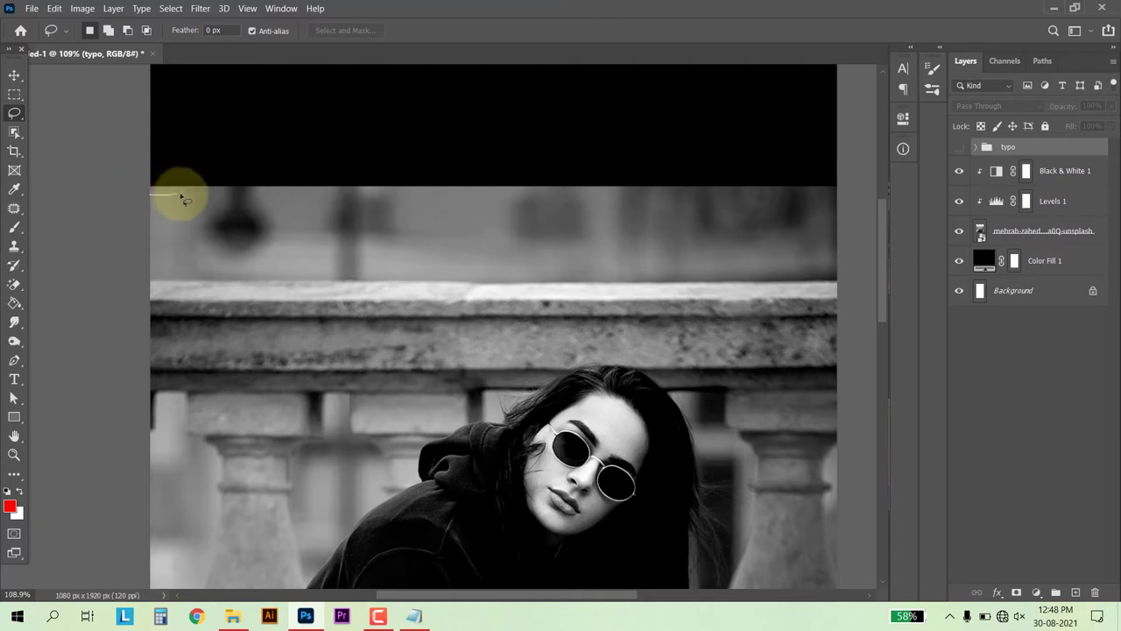
{"action": "right_click", "coordinate": [19, 116]}
{"action": "left_click", "coordinate": [66, 111]}
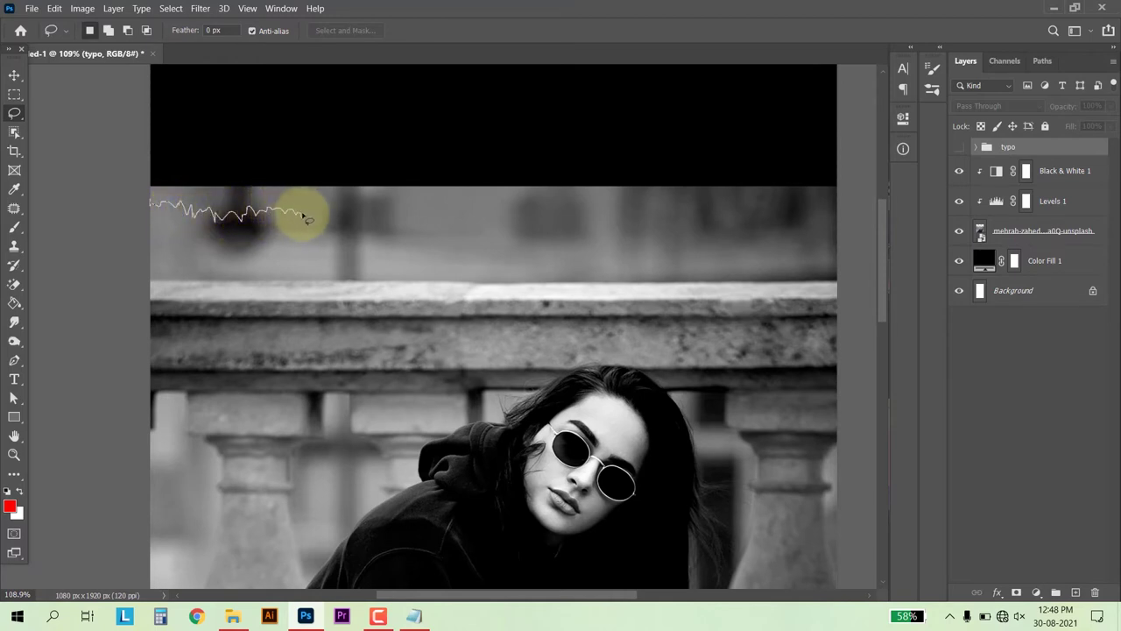
{"action": "left_click_drag", "start_coordinate": [331, 222], "coordinate": [388, 217]}
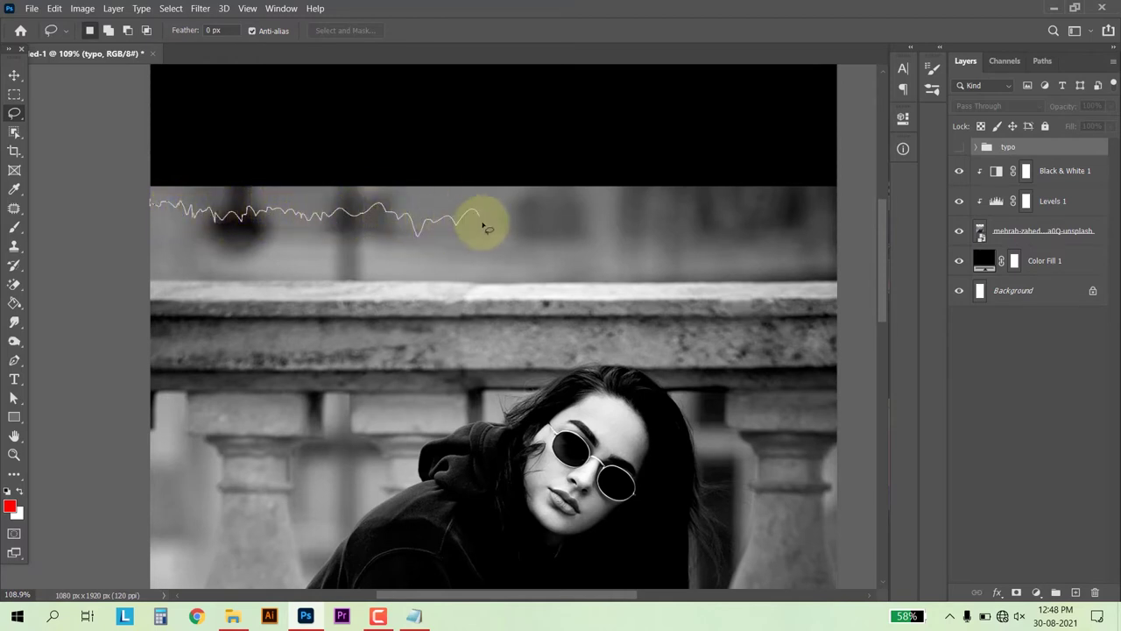
{"action": "mouse_move", "coordinate": [569, 232]}
{"action": "left_mouse_down"}
{"action": "mouse_move", "coordinate": [621, 218]}
{"action": "mouse_move", "coordinate": [708, 228]}
{"action": "mouse_move", "coordinate": [754, 212]}
{"action": "mouse_move", "coordinate": [805, 233]}
{"action": "left_mouse_up"}
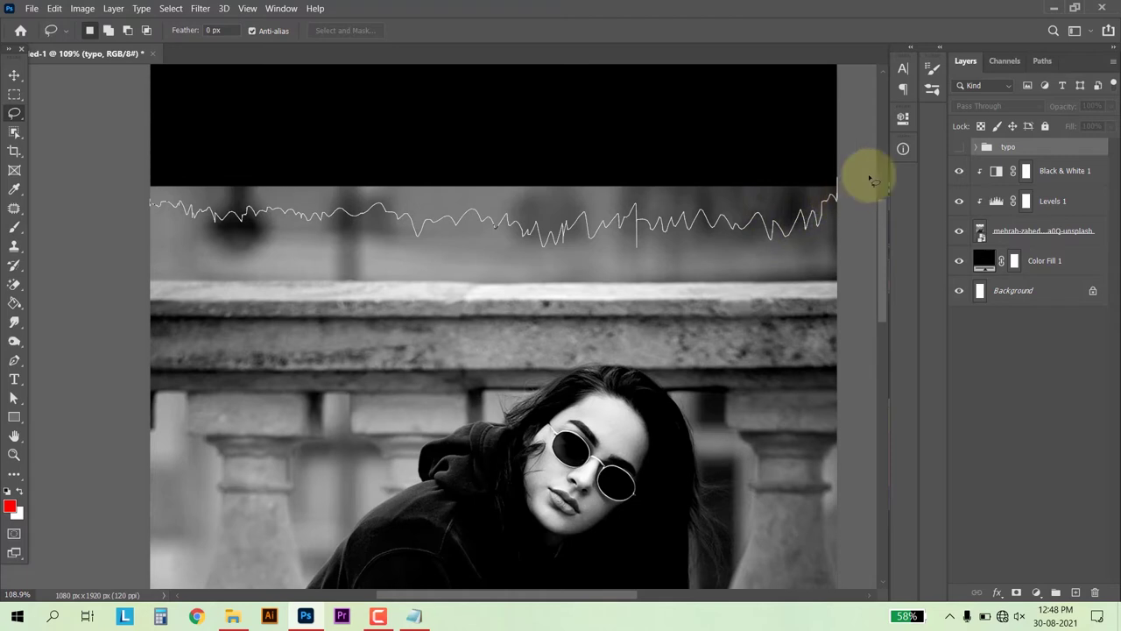
{"action": "mouse_move", "coordinate": [874, 180]}
{"action": "left_mouse_down"}
{"action": "mouse_move", "coordinate": [275, 105]}
{"action": "mouse_move", "coordinate": [79, 145]}
{"action": "left_mouse_up"}
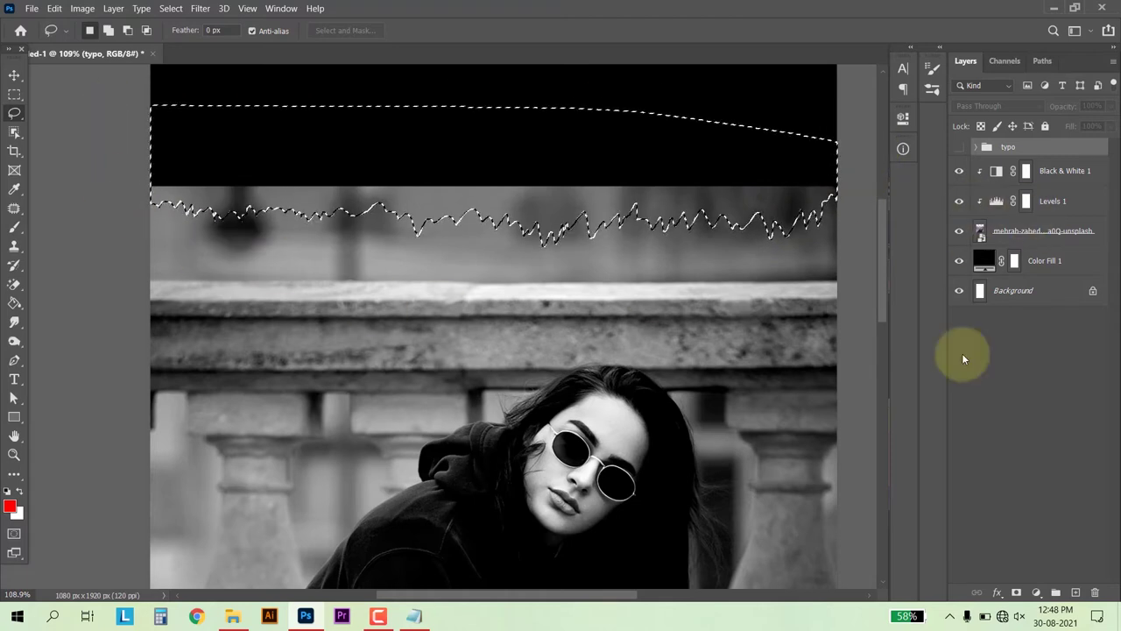
{"action": "left_click", "coordinate": [999, 228]}
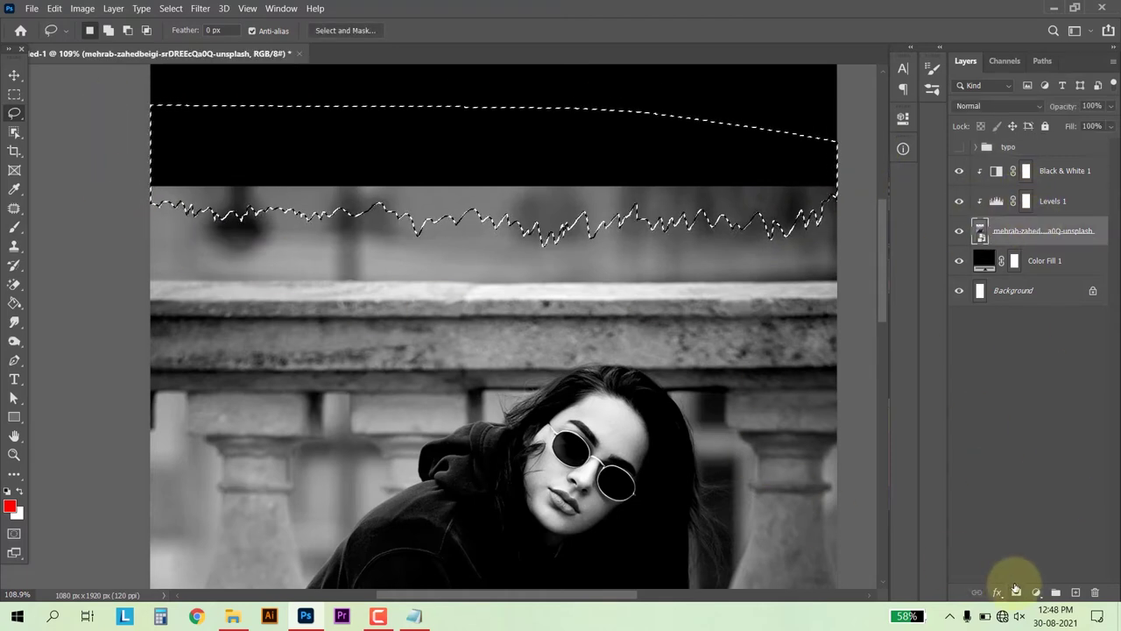
{"action": "left_click", "coordinate": [1016, 589]}
{"action": "key", "text": "ctrl+z"}
{"action": "left_click", "coordinate": [1019, 592], "text": "alt"}
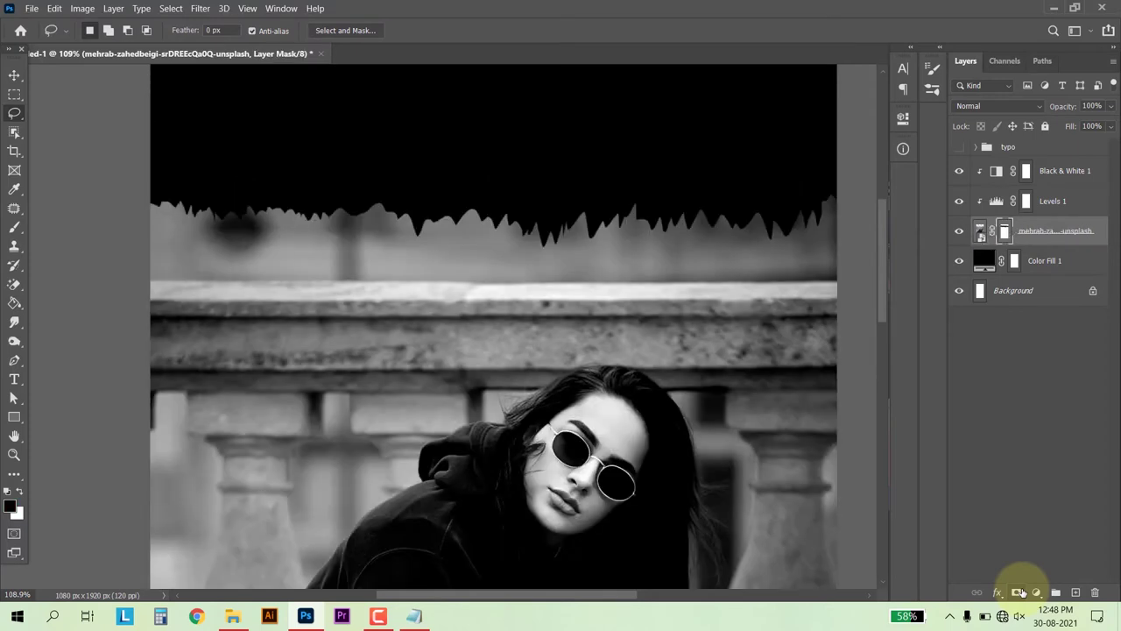
Lasso a zigzag strip along the photo's bottom and paint it black on the mask.
{"action": "scroll", "coordinate": [504, 226], "scroll_direction": "down", "scroll_amount": 3}
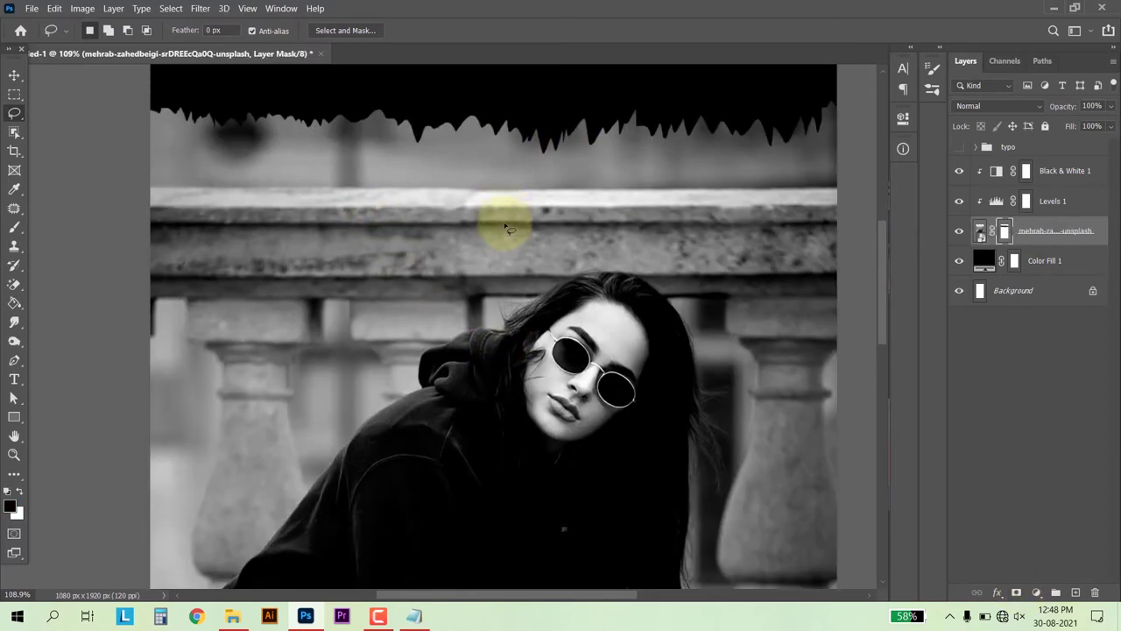
{"action": "key", "text": "ctrl+0"}
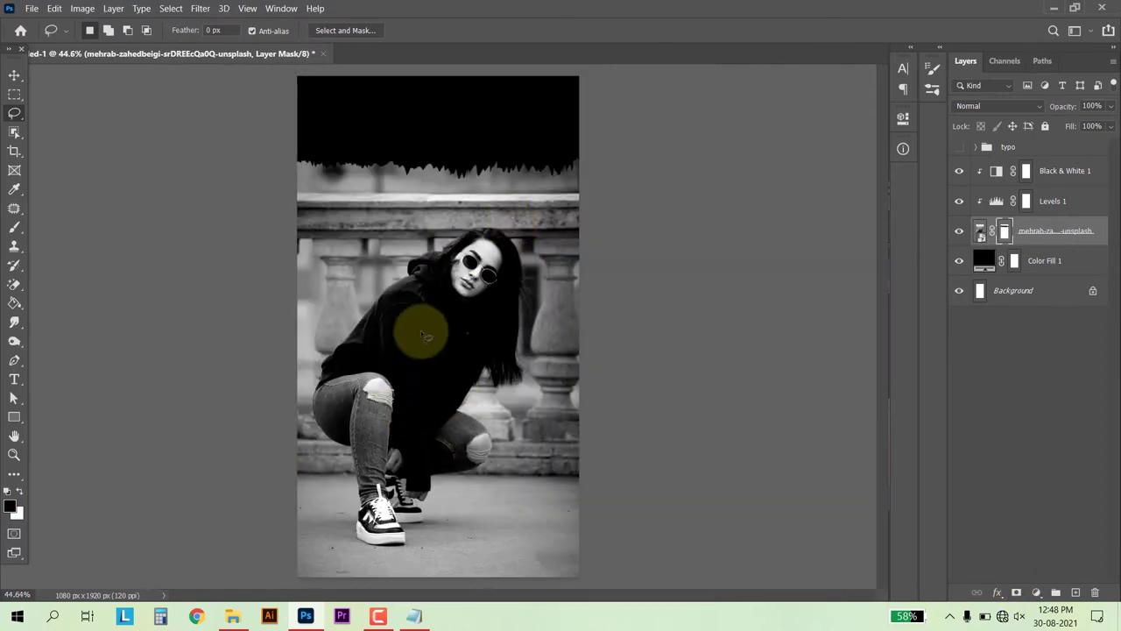
{"action": "scroll", "coordinate": [498, 316], "scroll_direction": "up", "scroll_amount": 1, "text": "alt"}
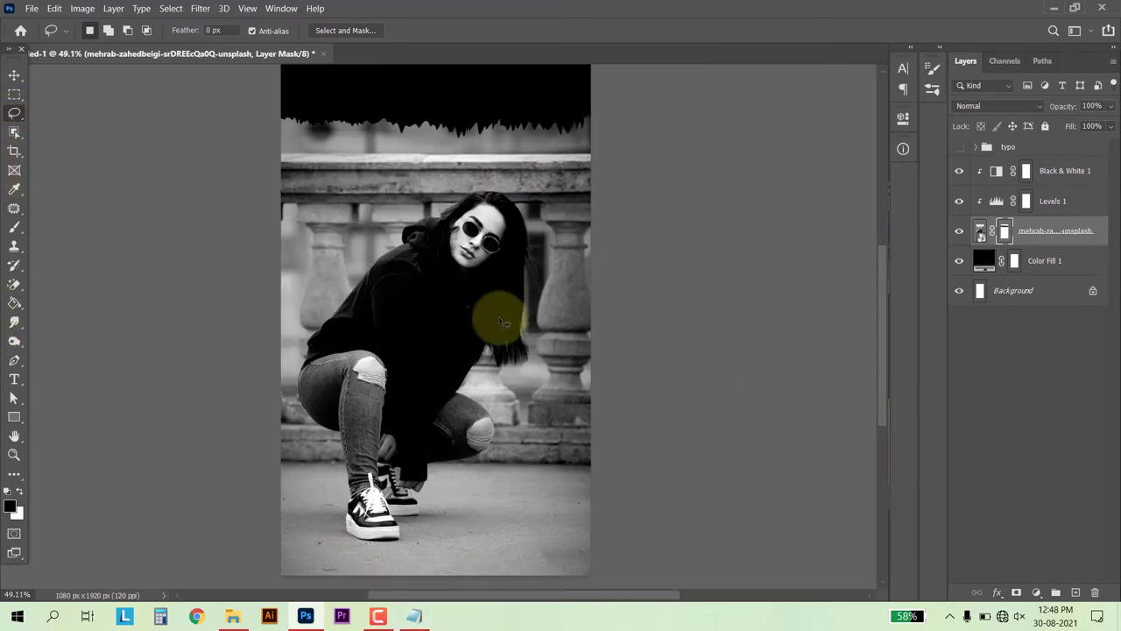
{"action": "scroll", "coordinate": [502, 323], "scroll_direction": "up", "scroll_amount": 10, "text": "alt"}
{"action": "scroll", "coordinate": [427, 332], "scroll_direction": "down", "scroll_amount": 3}
{"action": "scroll", "coordinate": [450, 321], "scroll_direction": "down", "scroll_amount": 3}
{"action": "scroll", "coordinate": [462, 358], "scroll_direction": "down", "scroll_amount": 3}
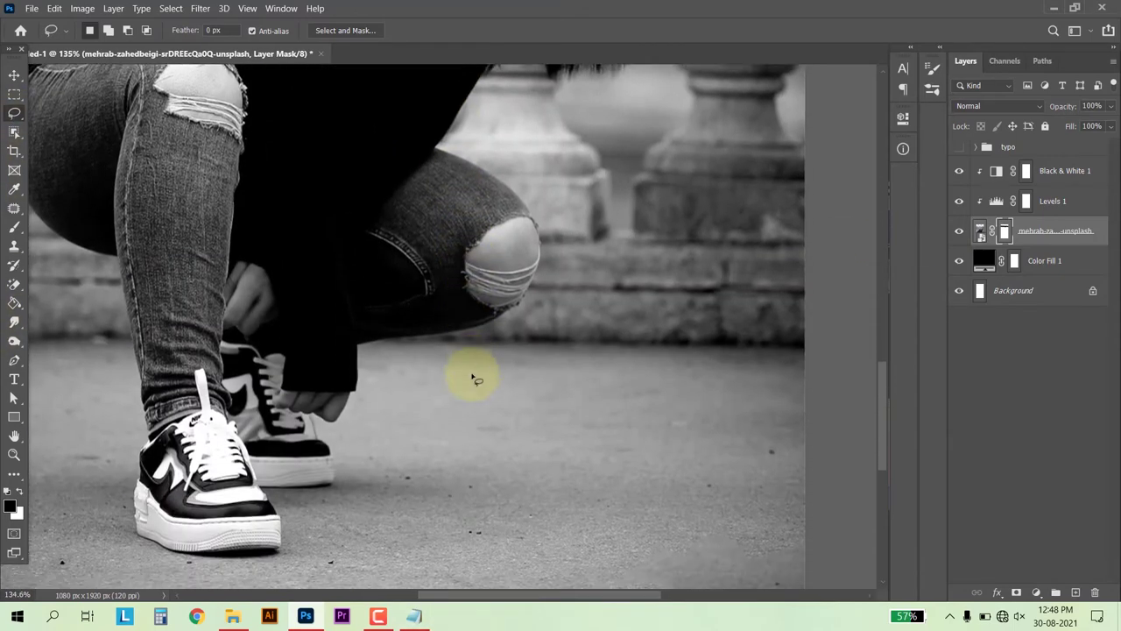
{"action": "scroll", "coordinate": [473, 378], "scroll_direction": "down", "scroll_amount": 3}
{"action": "scroll", "coordinate": [400, 494], "scroll_direction": "down", "scroll_amount": 4, "text": "alt"}
{"action": "scroll", "coordinate": [145, 515], "scroll_direction": "up", "scroll_amount": 2, "text": "alt"}
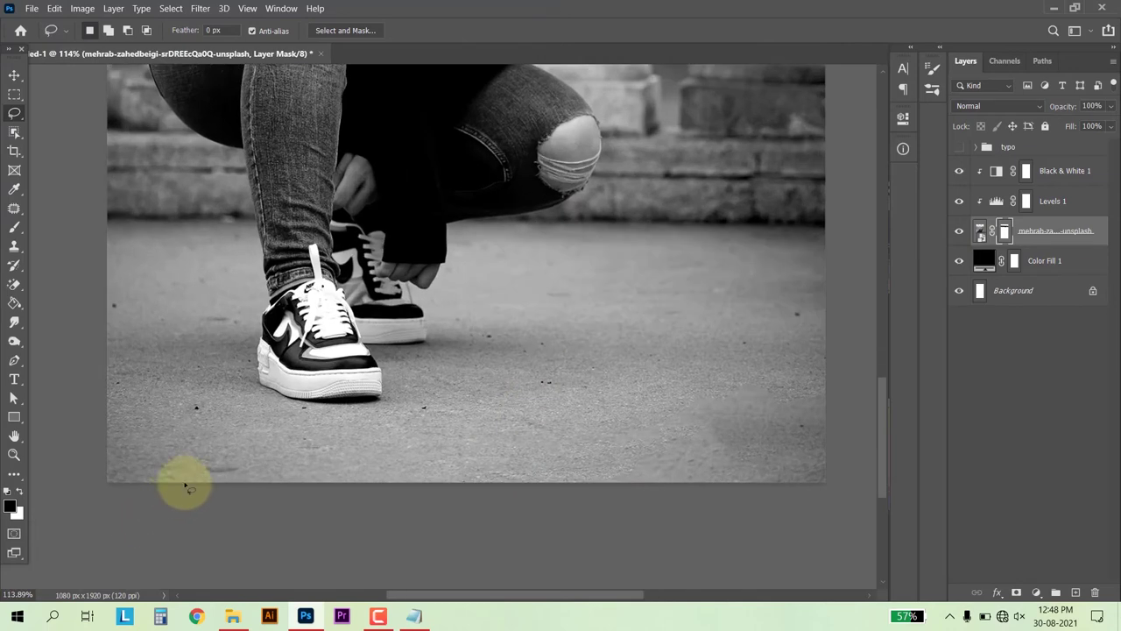
{"action": "scroll", "coordinate": [185, 487], "scroll_direction": "down", "scroll_amount": 2}
{"action": "left_click_drag", "start_coordinate": [92, 451], "coordinate": [848, 419]}
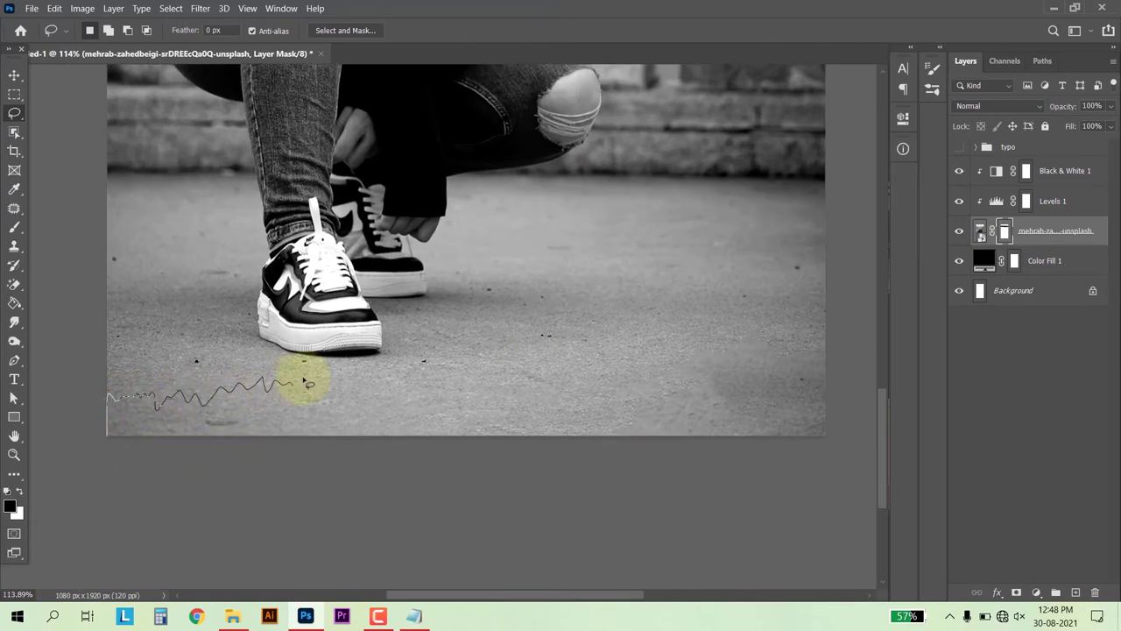
{"action": "left_click", "coordinate": [14, 227]}
{"action": "left_click_drag", "start_coordinate": [114, 412], "coordinate": [782, 396]}
{"action": "key", "text": "ctrl+d"}
{"action": "left_click", "coordinate": [14, 75]}
{"action": "scroll", "coordinate": [435, 333], "scroll_direction": "down", "scroll_amount": 5}
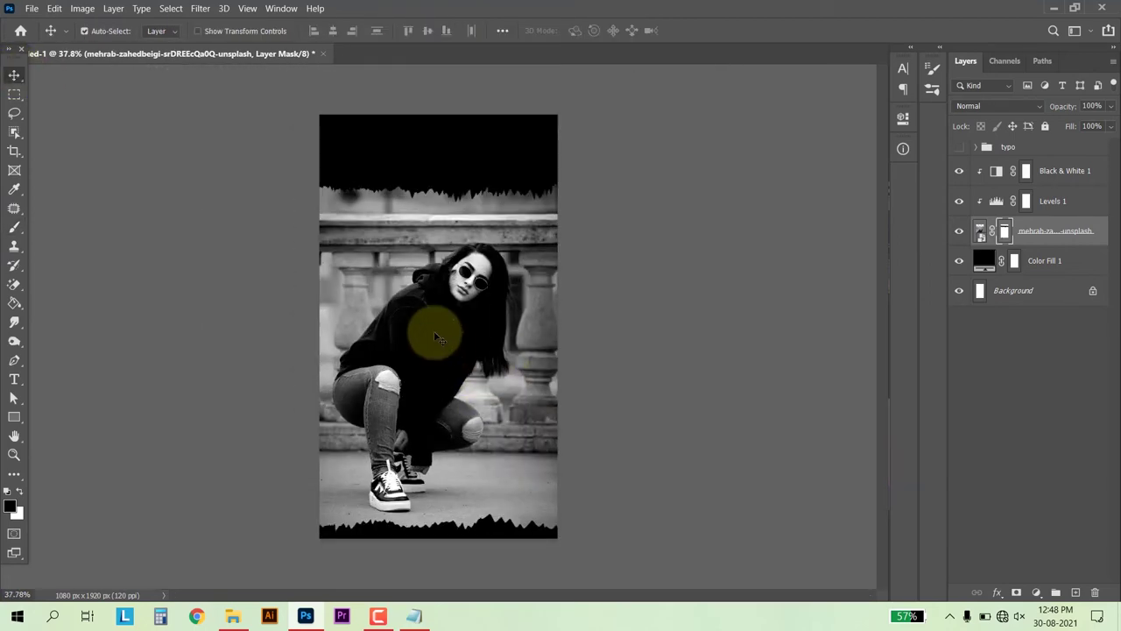
Show the typo group above Black & White 1, raise it, and scale it to 108.5%.
{"action": "left_click", "coordinate": [959, 147]}
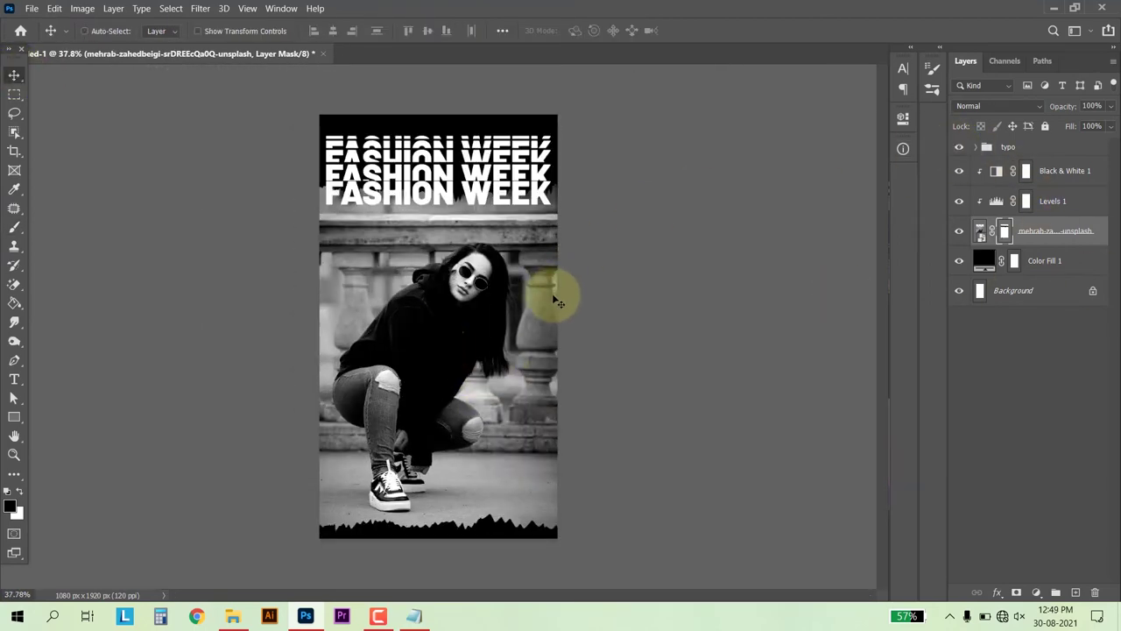
{"action": "key", "text": "ctrl+t"}
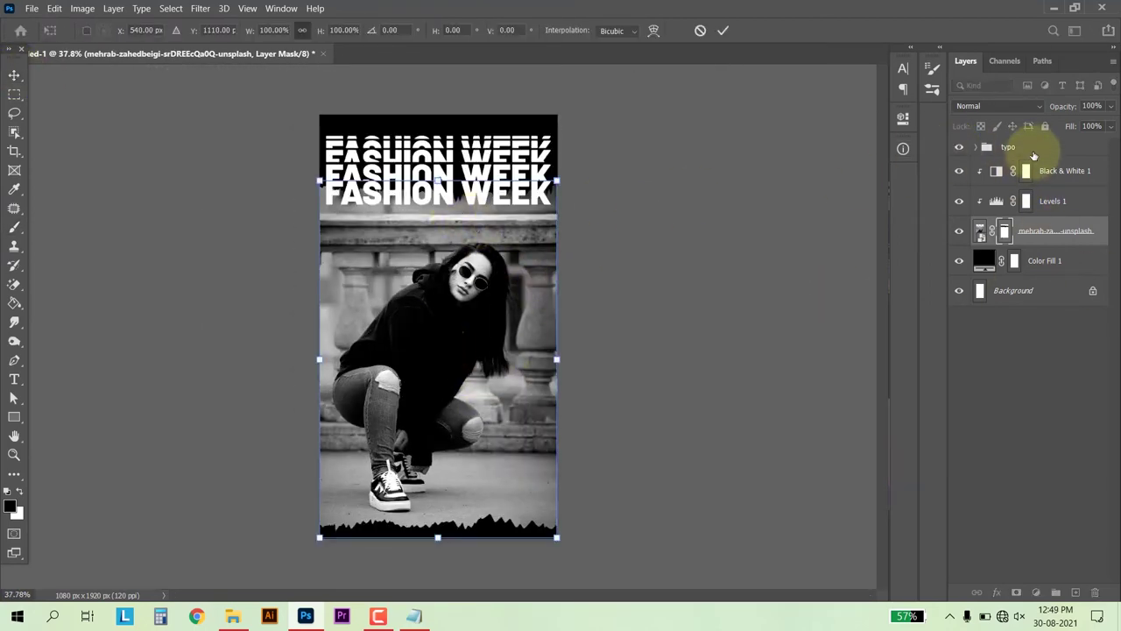
{"action": "mouse_move", "coordinate": [1034, 155]}
{"action": "left_mouse_down"}
{"action": "mouse_move", "coordinate": [1034, 185]}
{"action": "mouse_move", "coordinate": [1029, 143]}
{"action": "left_mouse_up"}
{"action": "key", "text": "ctrl+t"}
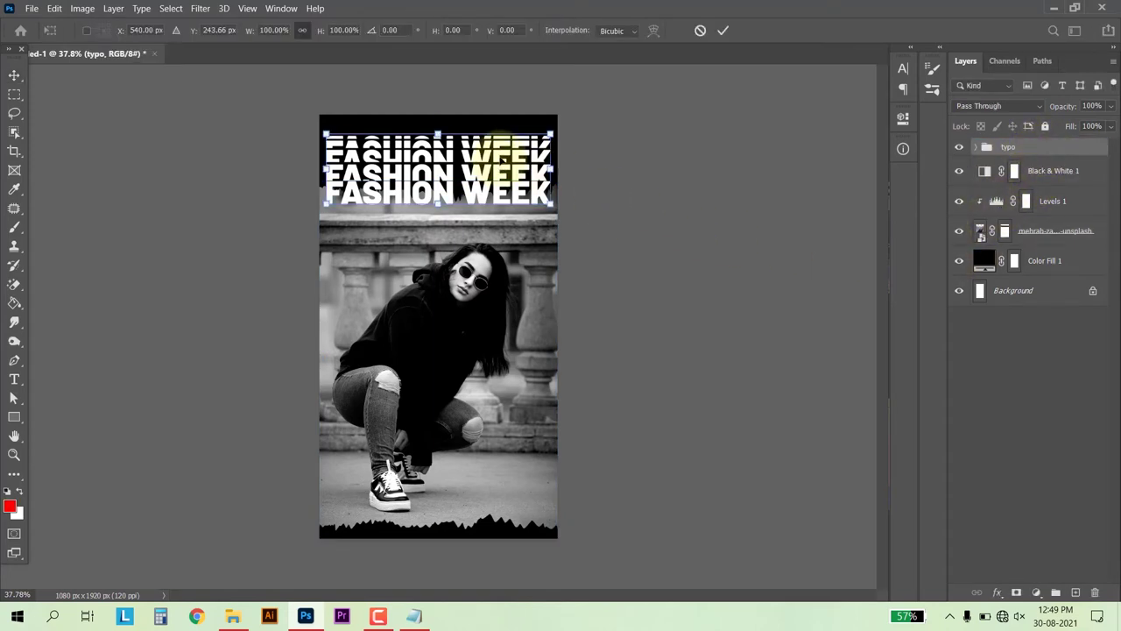
{"action": "left_click_drag", "start_coordinate": [504, 167], "coordinate": [504, 139]}
{"action": "key", "text": "Return"}
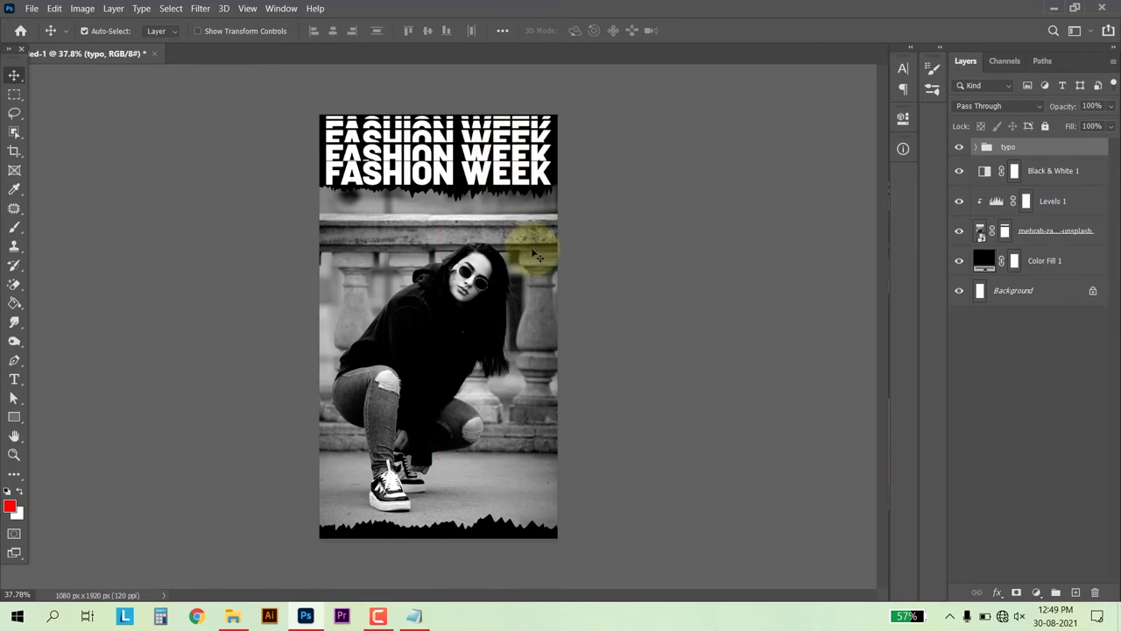
{"action": "key", "text": "ctrl+t"}
{"action": "left_click_drag", "start_coordinate": [554, 184], "coordinate": [562, 187]}
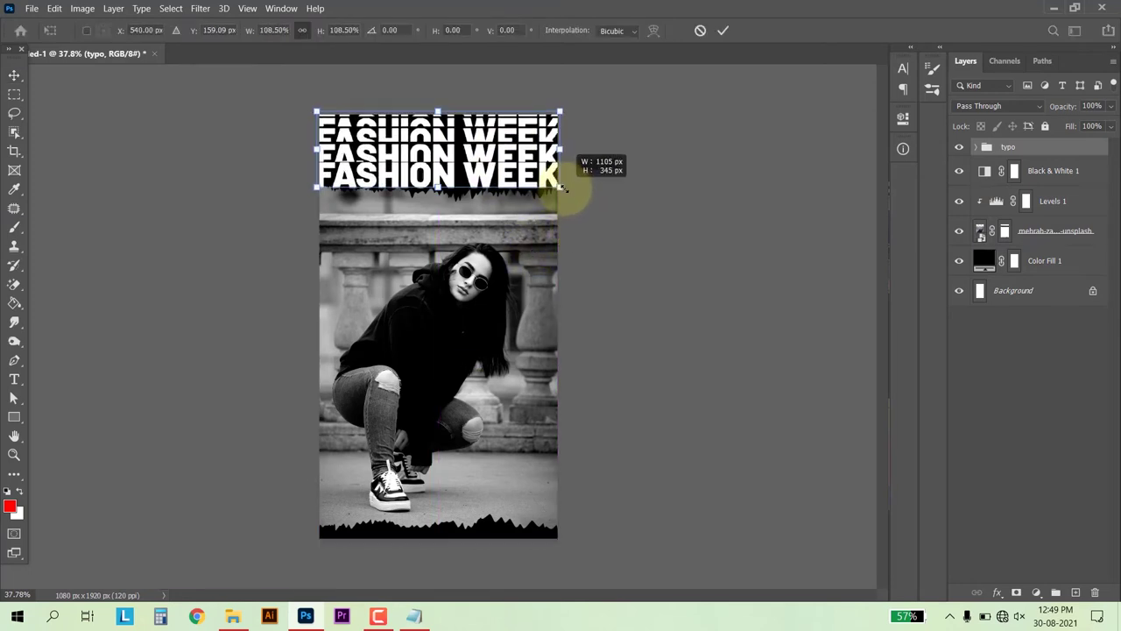
{"action": "key", "text": "Return"}
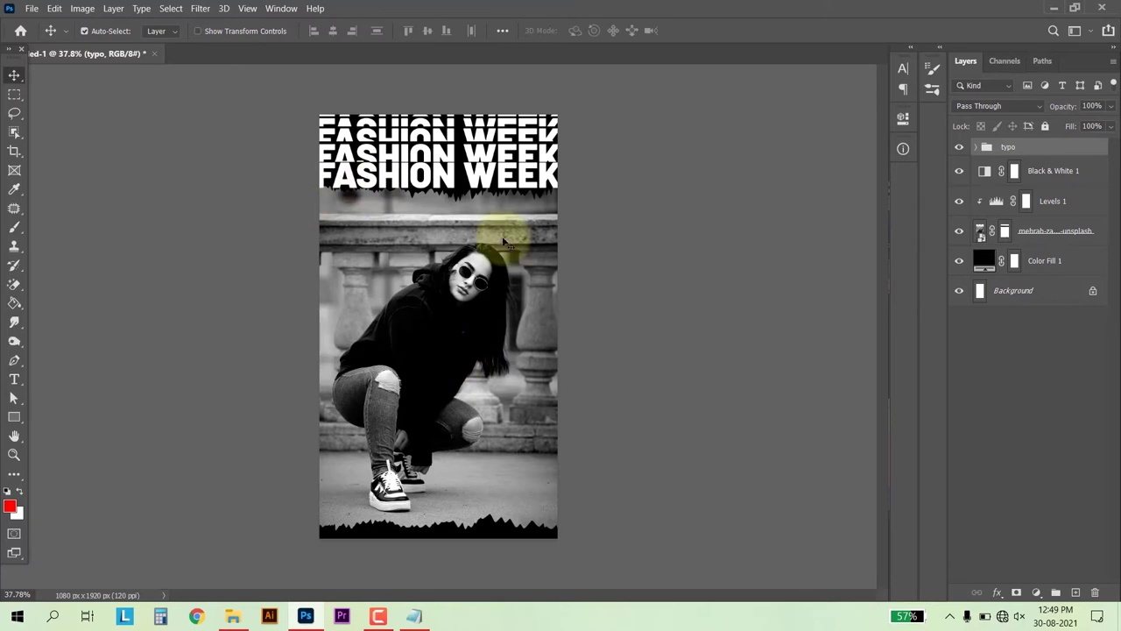
Copy the 'Glamotcha Fashion Store' line from the Notepad notes.
{"action": "scroll", "coordinate": [399, 210], "scroll_direction": "up", "scroll_amount": 4}
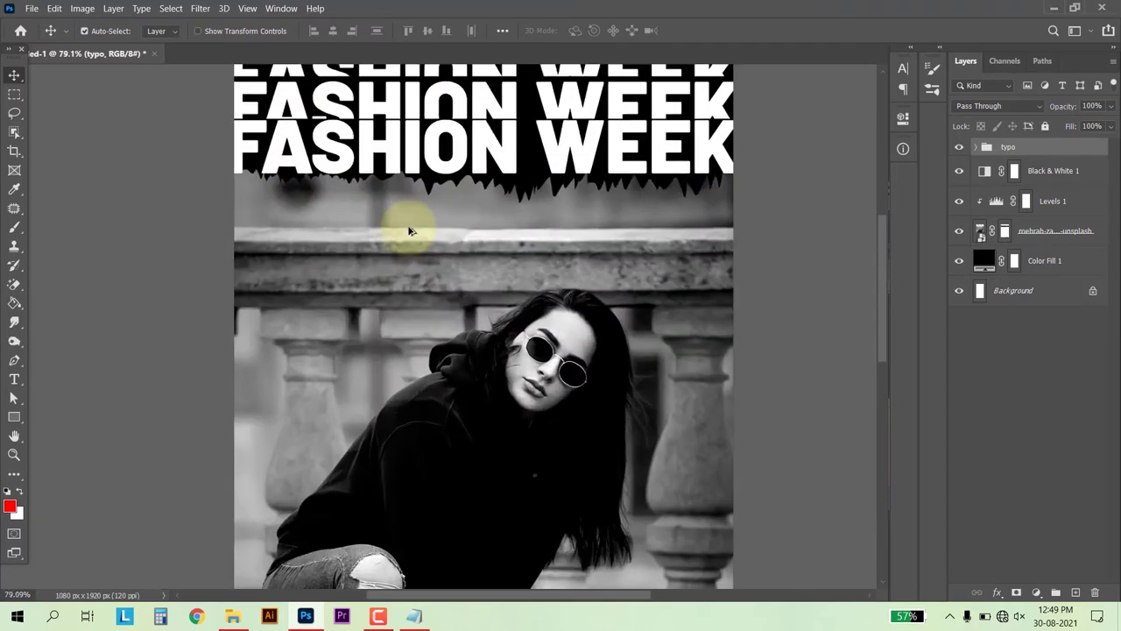
{"action": "left_click", "coordinate": [414, 617]}
{"action": "left_click_drag", "start_coordinate": [675, 218], "coordinate": [427, 222]}
{"action": "key", "text": "alt+Tab"}
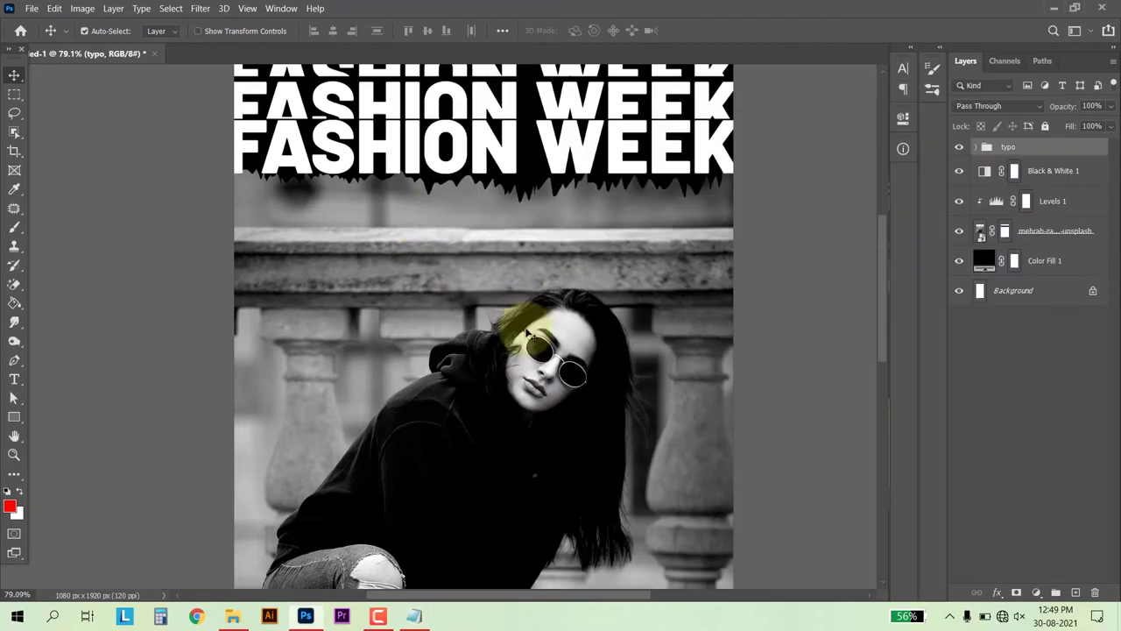
Draw a black 1052 × 99 px rectangle bar just below the title.
{"action": "left_click", "coordinate": [18, 418]}
{"action": "scroll", "coordinate": [269, 236], "scroll_direction": "up", "scroll_amount": 2}
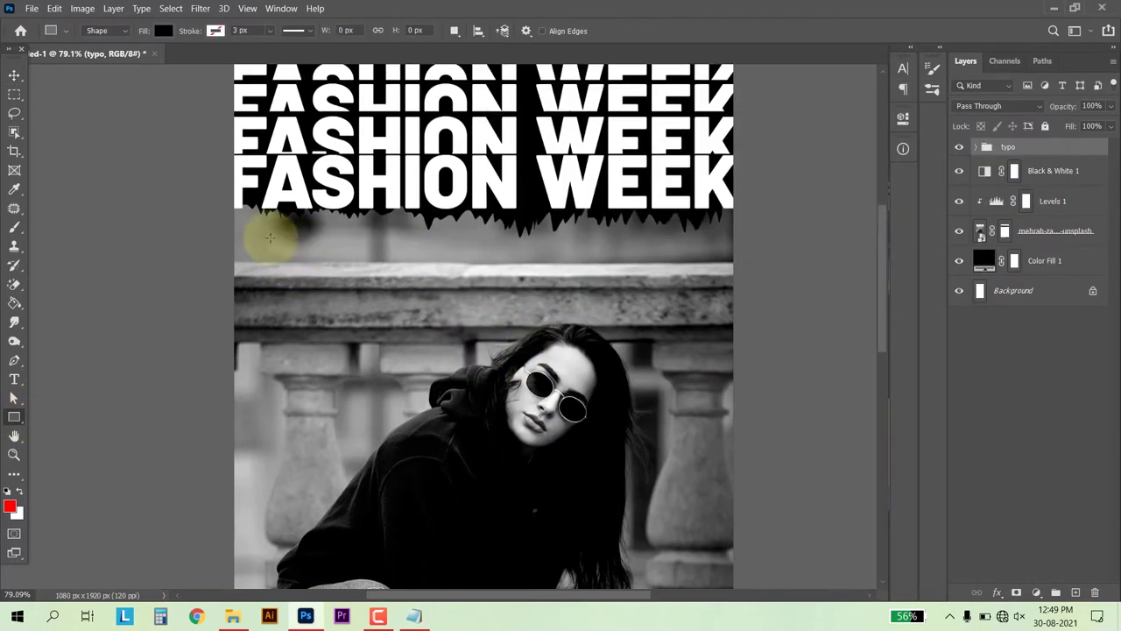
{"action": "left_click_drag", "start_coordinate": [239, 230], "coordinate": [724, 273]}
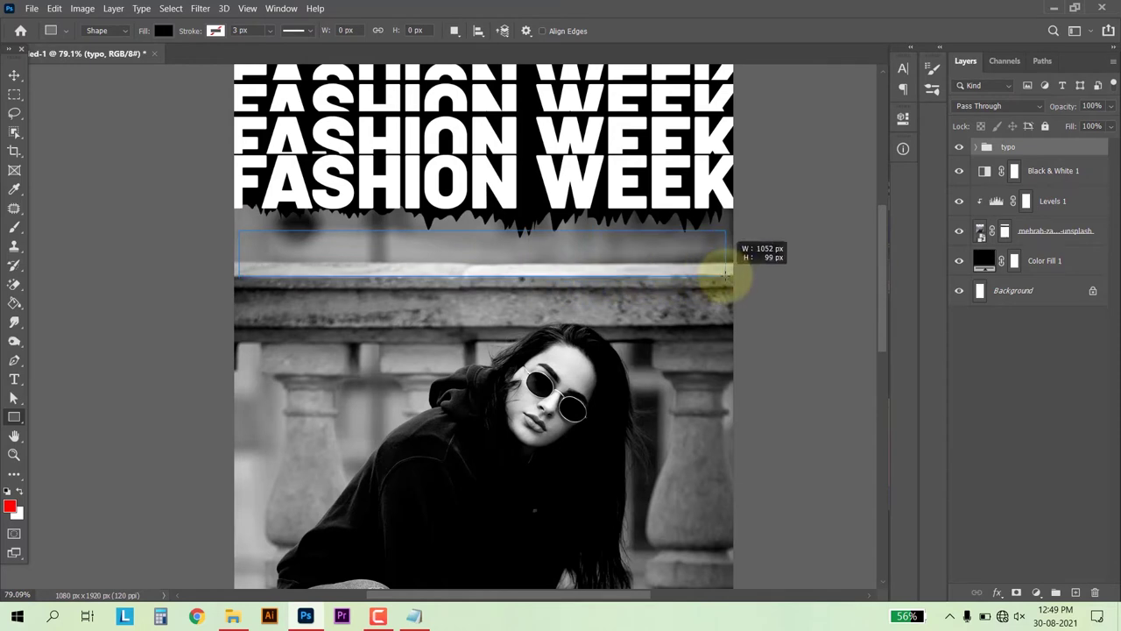
{"action": "left_click_drag", "start_coordinate": [724, 273], "coordinate": [724, 274]}
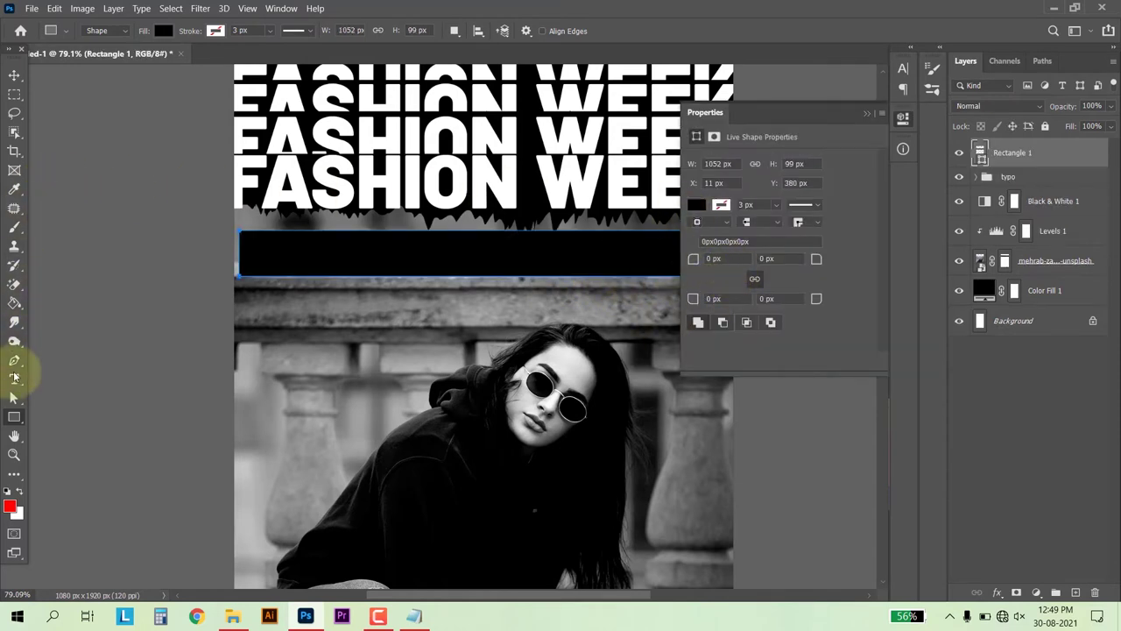
Add the store-name text layer in white Abril Fatface with Metrics kerning.
{"action": "left_click", "coordinate": [16, 379]}
{"action": "left_click", "coordinate": [270, 321]}
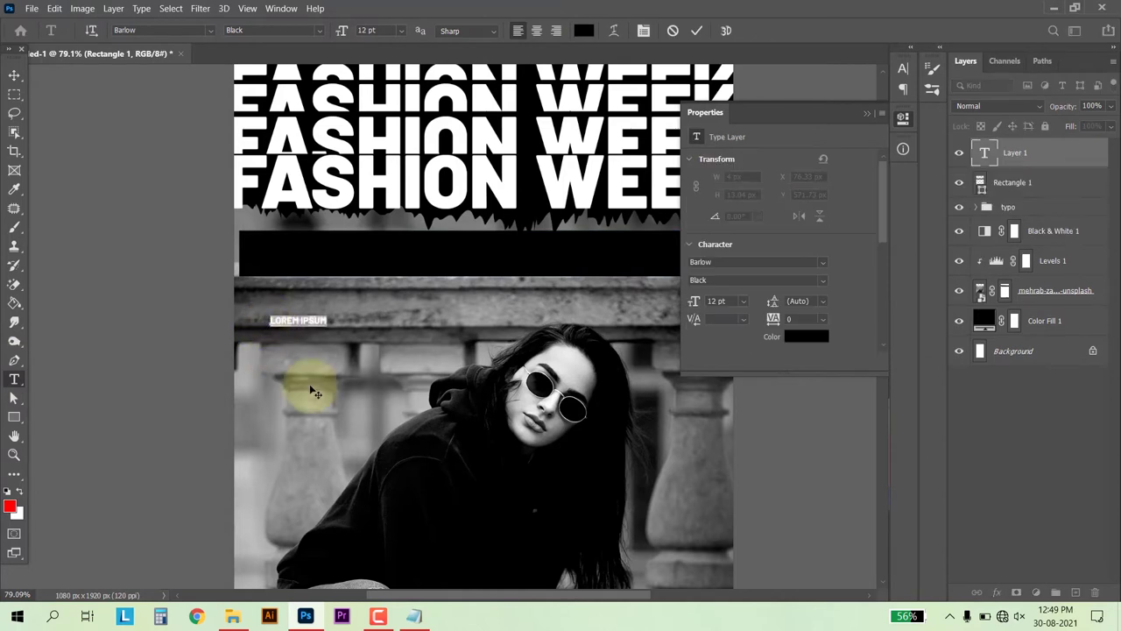
{"action": "type", "text": "GLAMOTCHA FASHION STORE"}
{"action": "key", "text": "ctrl+h"}
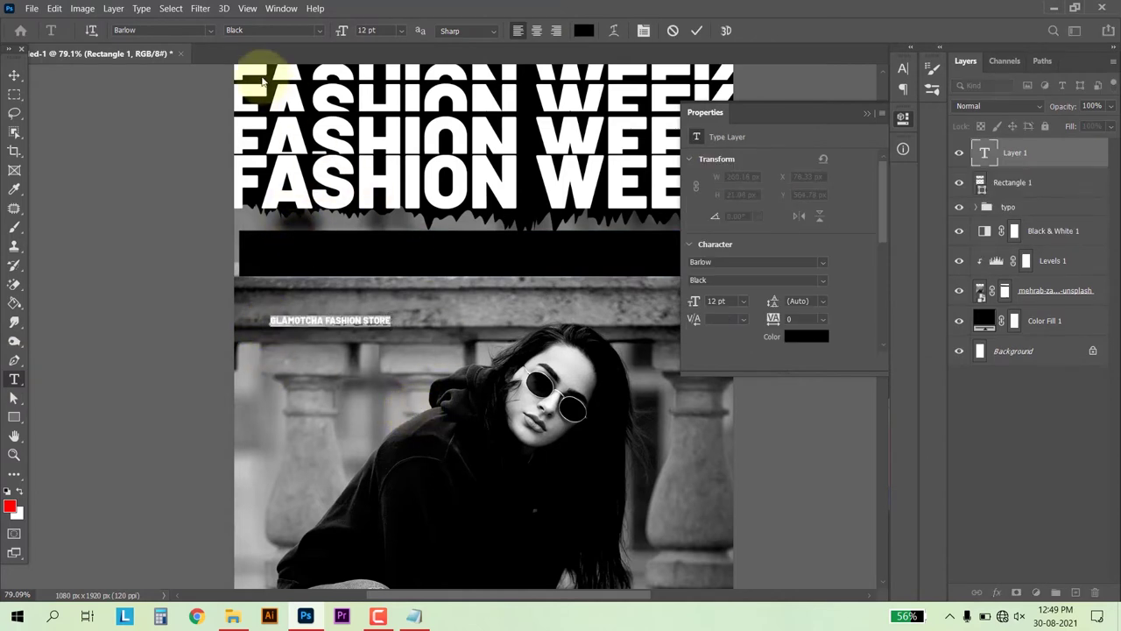
{"action": "left_click", "coordinate": [211, 31]}
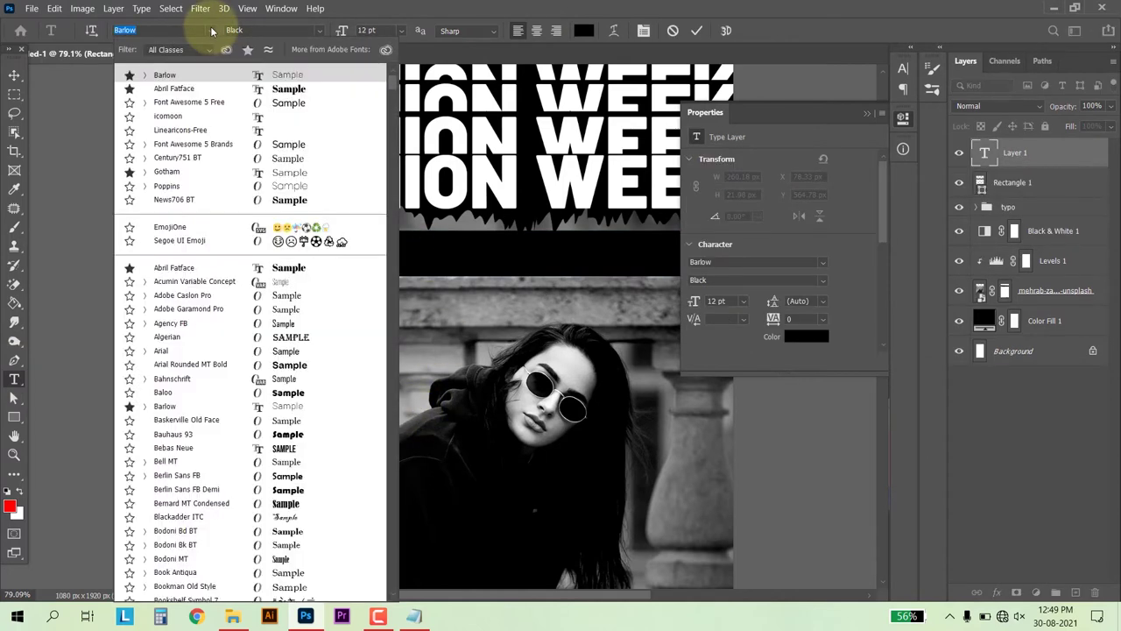
{"action": "left_click", "coordinate": [185, 89]}
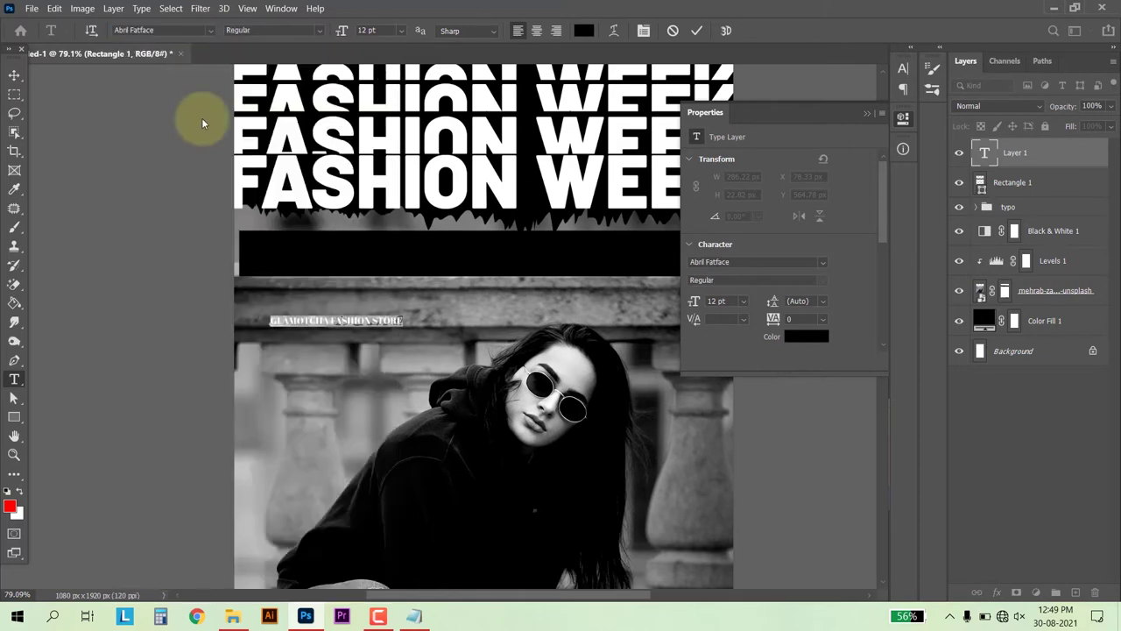
{"action": "left_click", "coordinate": [337, 321]}
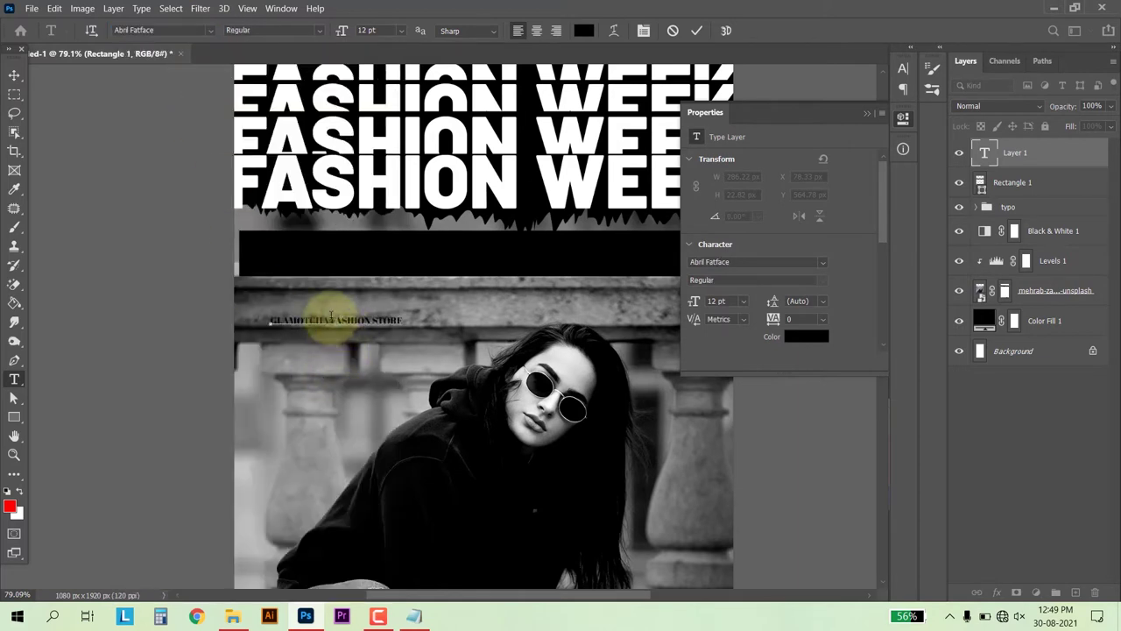
{"action": "key", "text": "ctrl+a"}
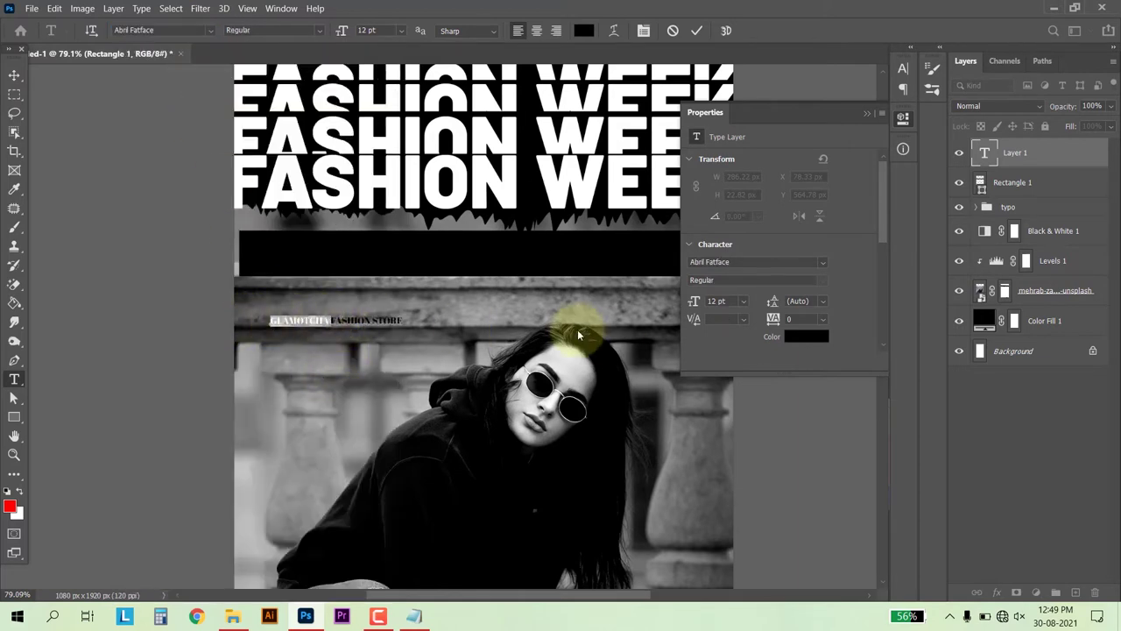
{"action": "left_click", "coordinate": [788, 340]}
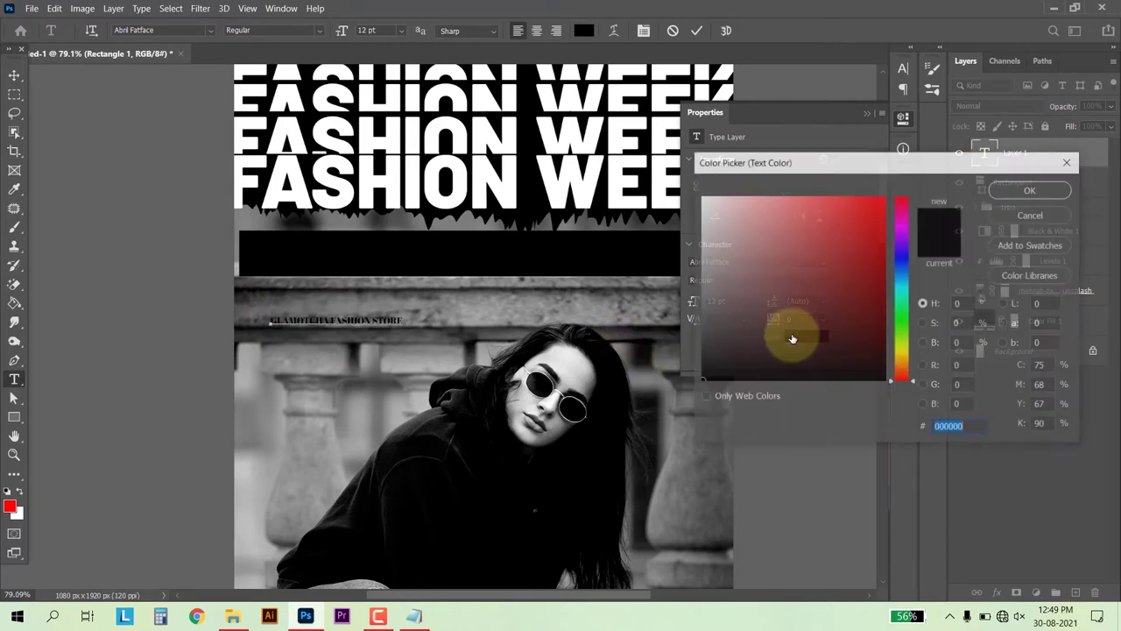
{"action": "left_click", "coordinate": [708, 198]}
{"action": "left_click", "coordinate": [1008, 189]}
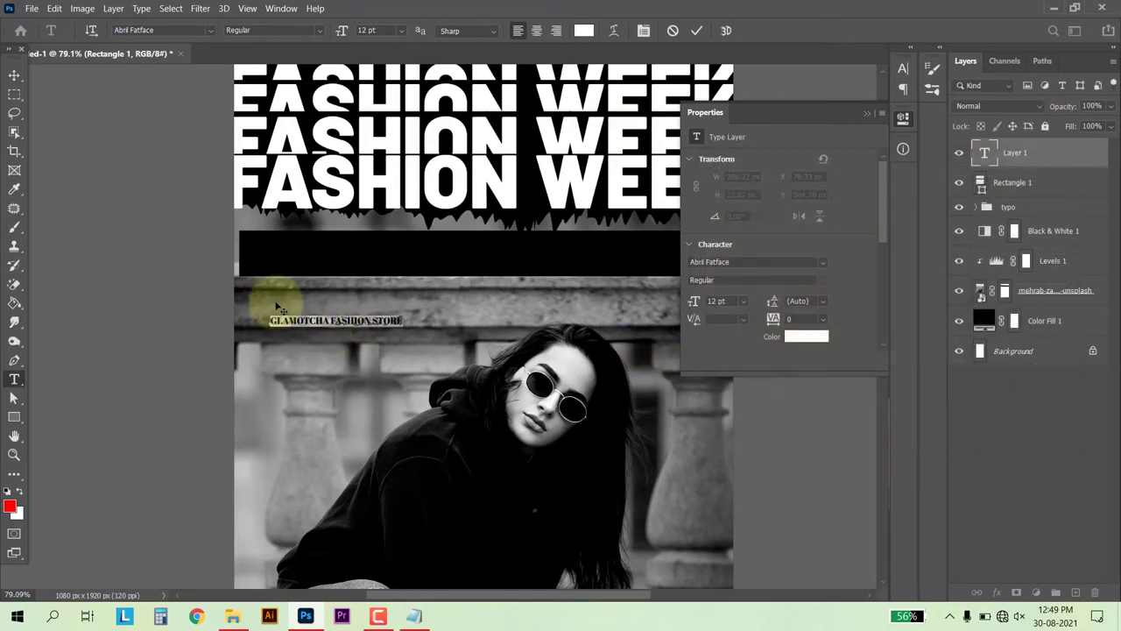
{"action": "left_click", "coordinate": [14, 77]}
Scale the white store-name text up and stretch it across the black bar.
{"action": "key", "text": "ctrl+t"}
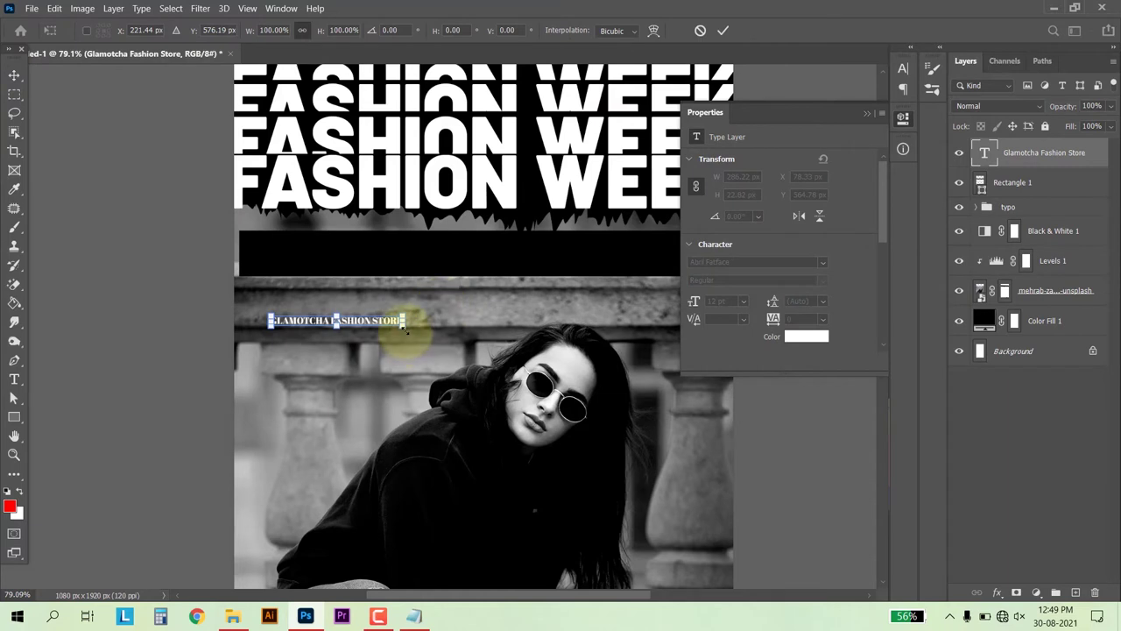
{"action": "mouse_move", "coordinate": [405, 325]}
{"action": "left_mouse_down"}
{"action": "mouse_move", "coordinate": [562, 375]}
{"action": "mouse_move", "coordinate": [638, 375]}
{"action": "left_mouse_up"}
{"action": "left_click_drag", "start_coordinate": [514, 325], "coordinate": [489, 257]}
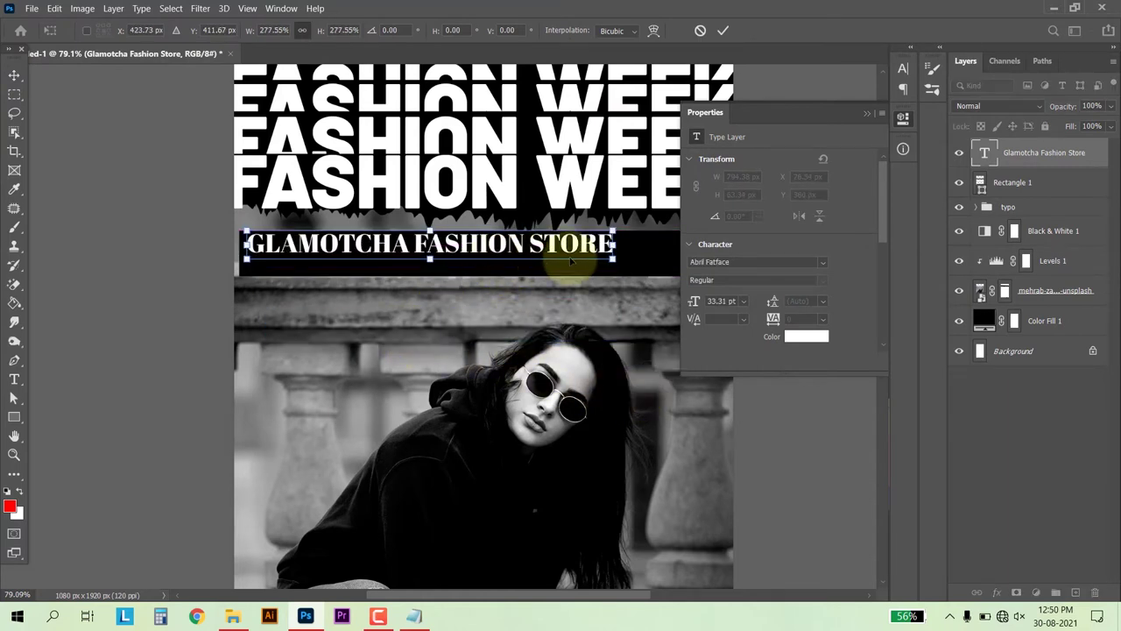
{"action": "left_click_drag", "start_coordinate": [614, 259], "coordinate": [653, 263]}
{"action": "key", "text": "Return"}
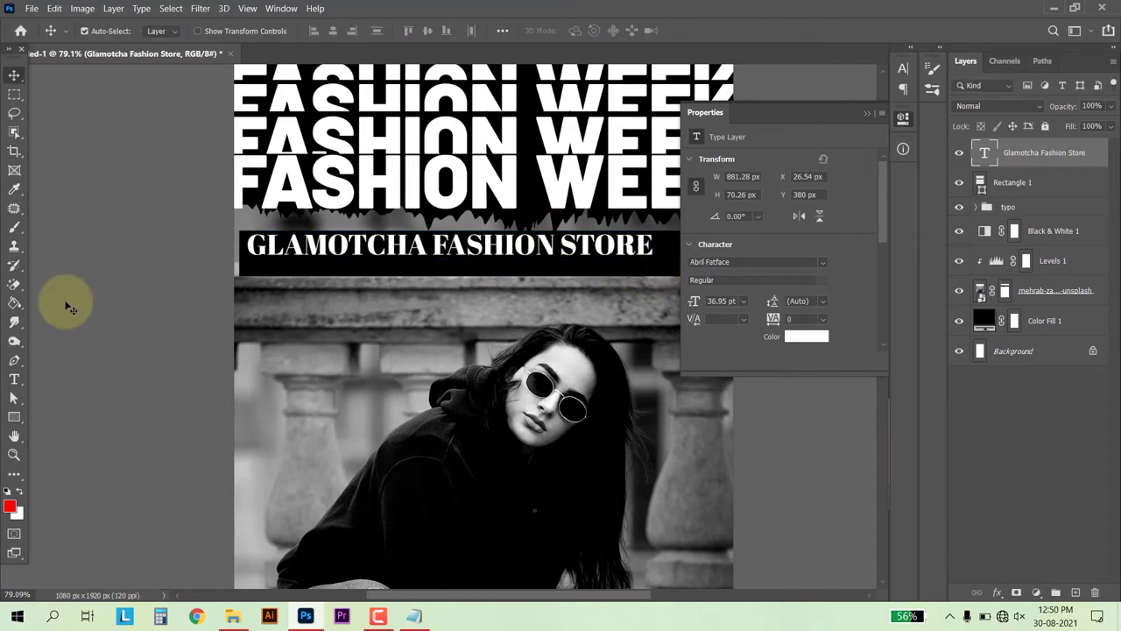
Delete 'FASHION STORE' to leave only GLAMOTCHA, then enlarge GLAMOTCHA further.
{"action": "left_click", "coordinate": [14, 378]}
{"action": "left_click_drag", "start_coordinate": [427, 247], "coordinate": [682, 262]}
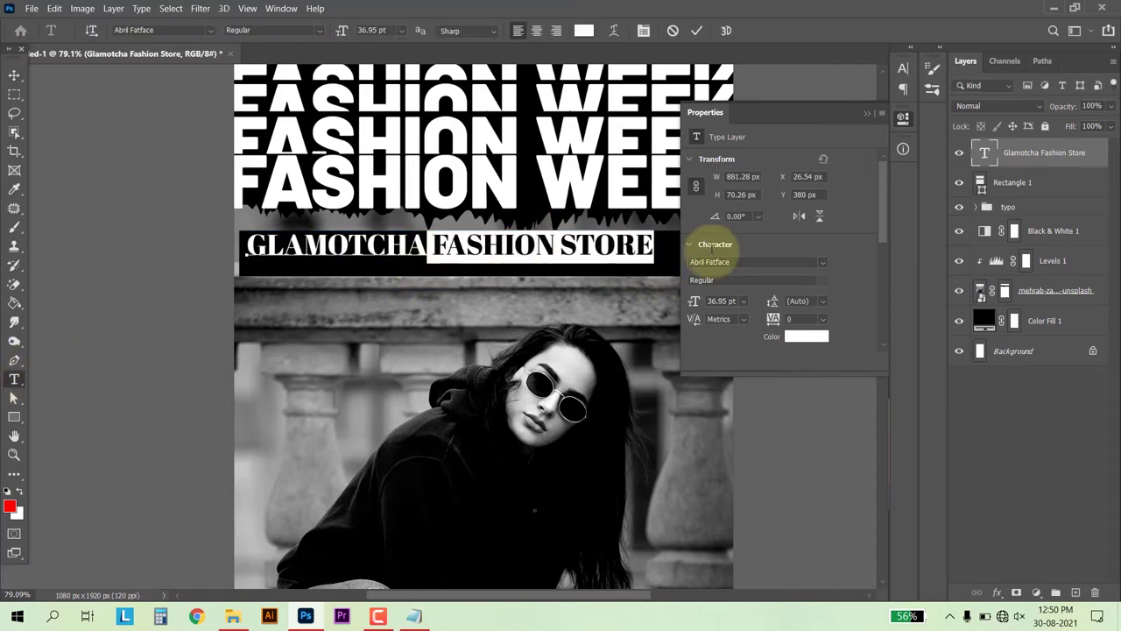
{"action": "key", "text": "BackSpace"}
{"action": "left_click", "coordinate": [14, 74]}
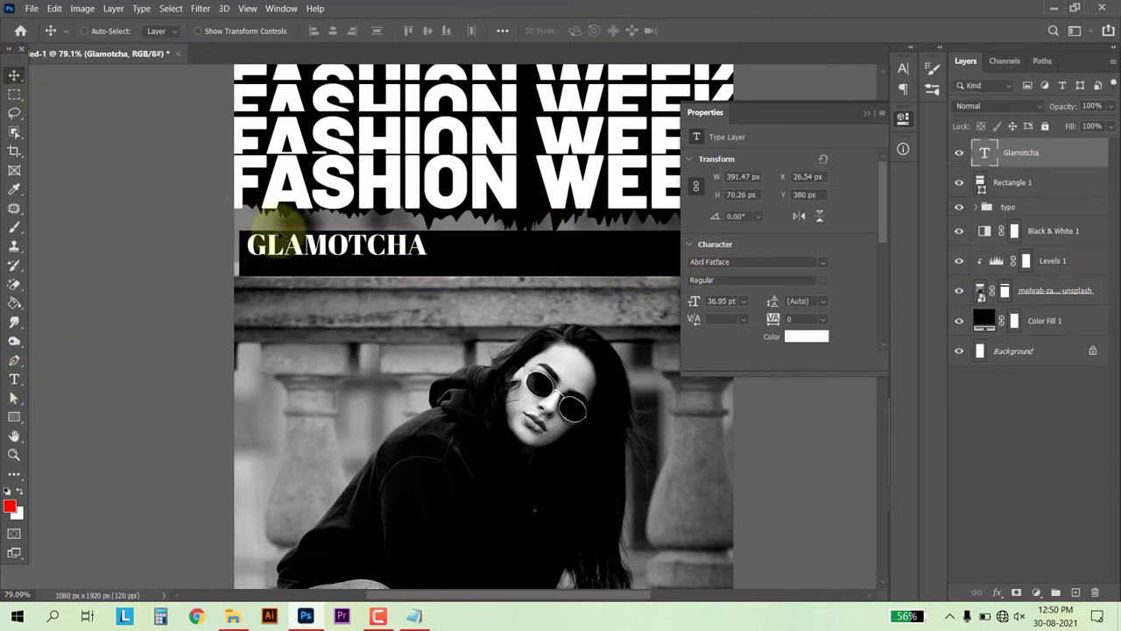
{"action": "key", "text": "ctrl+t"}
{"action": "mouse_move", "coordinate": [427, 259]}
{"action": "left_mouse_down"}
{"action": "mouse_move", "coordinate": [470, 277]}
{"action": "mouse_move", "coordinate": [537, 279]}
{"action": "left_mouse_up"}
{"action": "key", "text": "Return"}
{"action": "scroll", "coordinate": [489, 275], "scroll_direction": "down", "scroll_amount": 3}
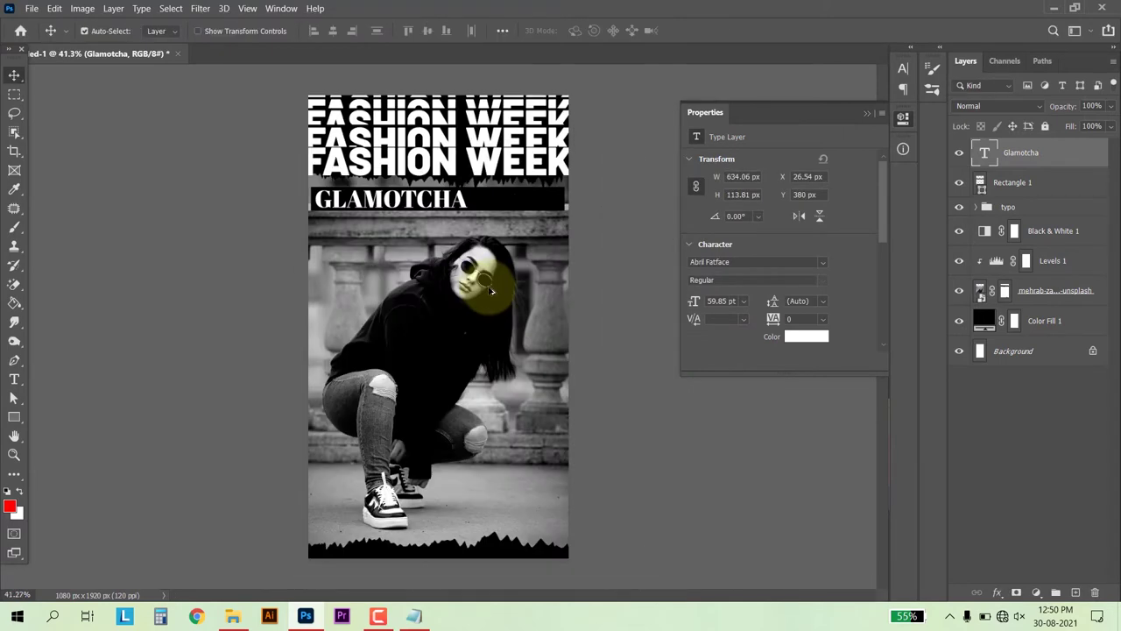
{"action": "scroll", "coordinate": [575, 163], "scroll_direction": "up", "scroll_amount": 1}
{"action": "scroll", "coordinate": [576, 163], "scroll_direction": "up", "scroll_amount": 3}
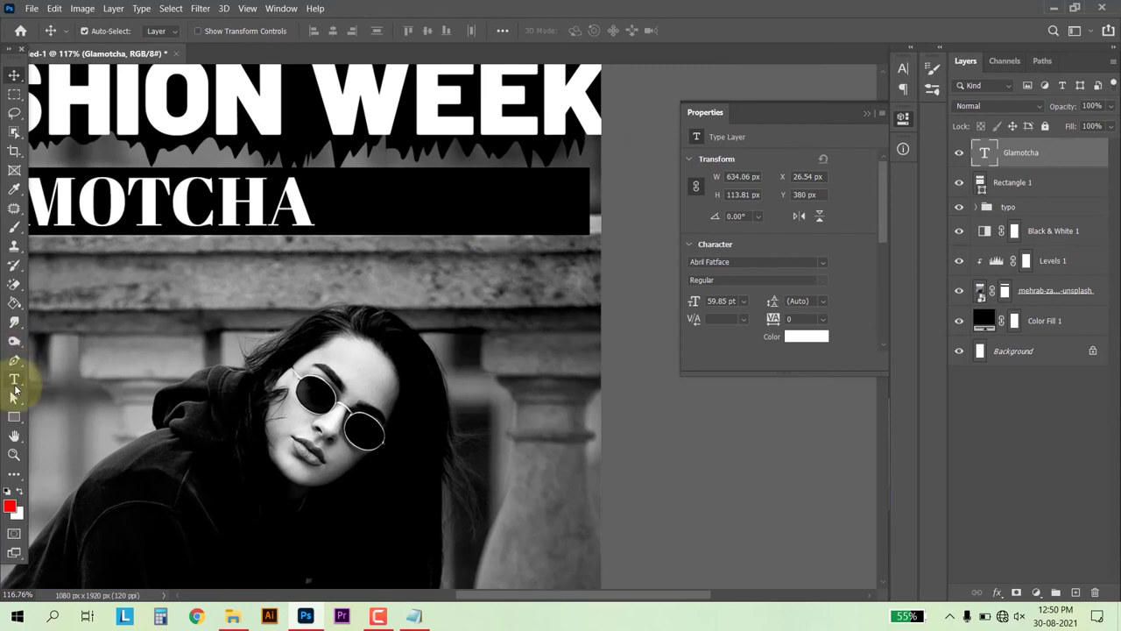
{"action": "left_click", "coordinate": [14, 382]}
Add 15.6 pt FASHION STORE text tracked to 550, placed beside GLAMOTCHA.
{"action": "left_click", "coordinate": [101, 295]}
{"action": "type", "text": "FASHION STORE"}
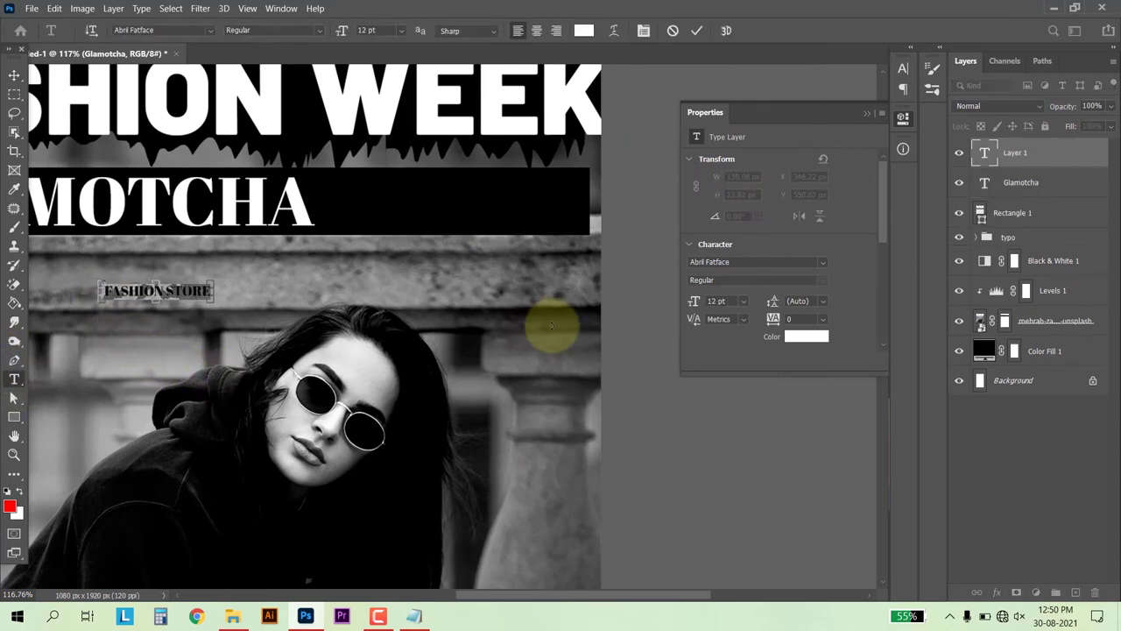
{"action": "key", "text": "ctrl+t"}
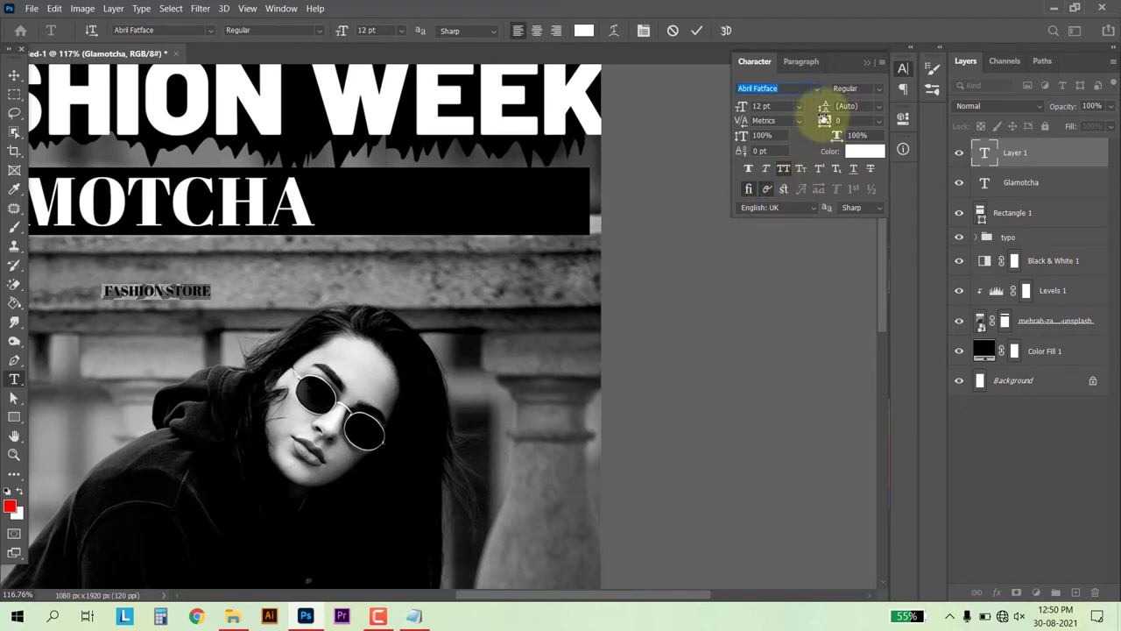
{"action": "type", "text": "360"}
{"action": "left_click_drag", "start_coordinate": [275, 292], "coordinate": [465, 242]}
{"action": "key", "text": "ctrl+t"}
{"action": "left_click_drag", "start_coordinate": [490, 195], "coordinate": [500, 201]}
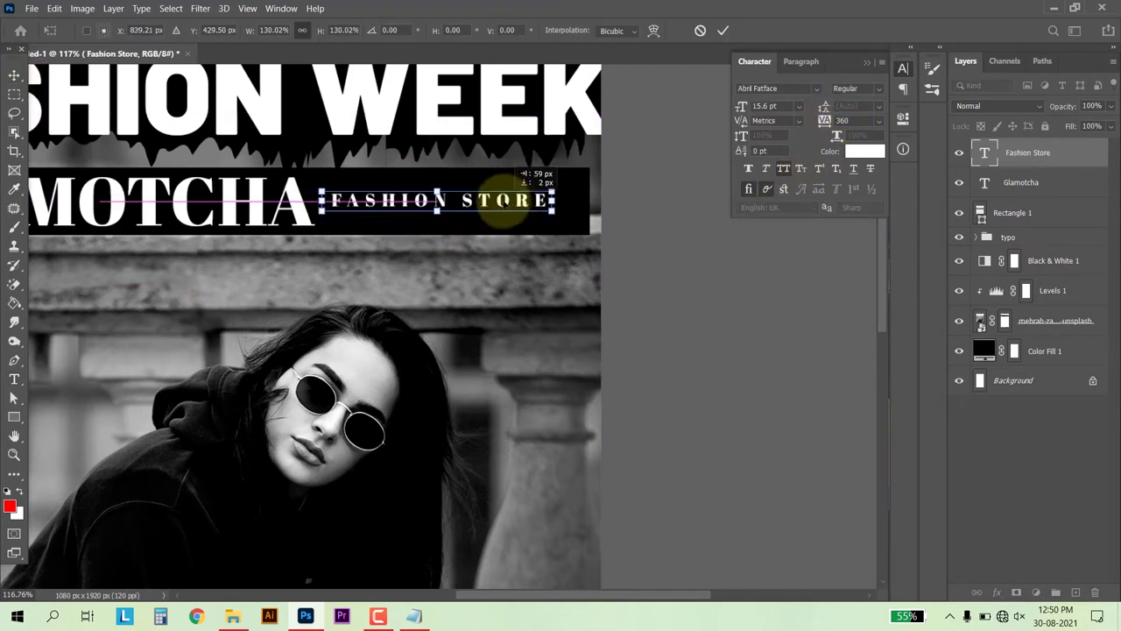
{"action": "key", "text": "Return"}
{"action": "mouse_move", "coordinate": [820, 123]}
{"action": "left_mouse_down"}
{"action": "mouse_move", "coordinate": [776, 123]}
{"action": "mouse_move", "coordinate": [863, 119]}
{"action": "mouse_move", "coordinate": [706, 125]}
{"action": "left_mouse_up"}
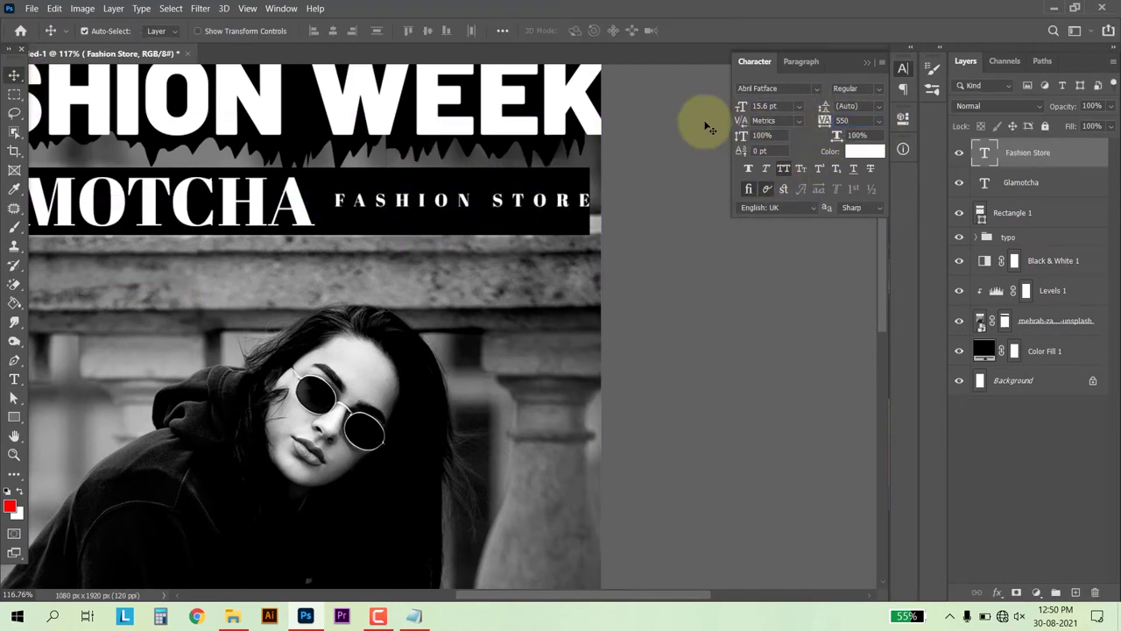
{"action": "left_click_drag", "start_coordinate": [385, 200], "coordinate": [390, 203]}
{"action": "scroll", "coordinate": [456, 220], "scroll_direction": "down", "scroll_amount": 4}
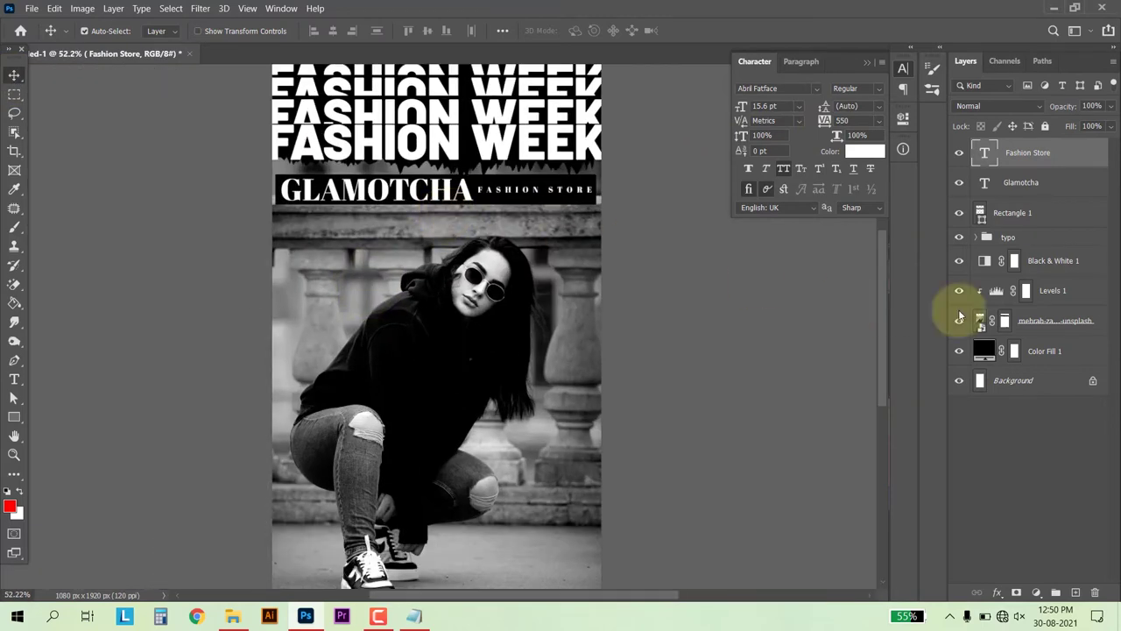
Drag fabric image 870_840_440 onto the poster, rotate it -90° and enlarge it.
{"action": "left_click", "coordinate": [248, 616]}
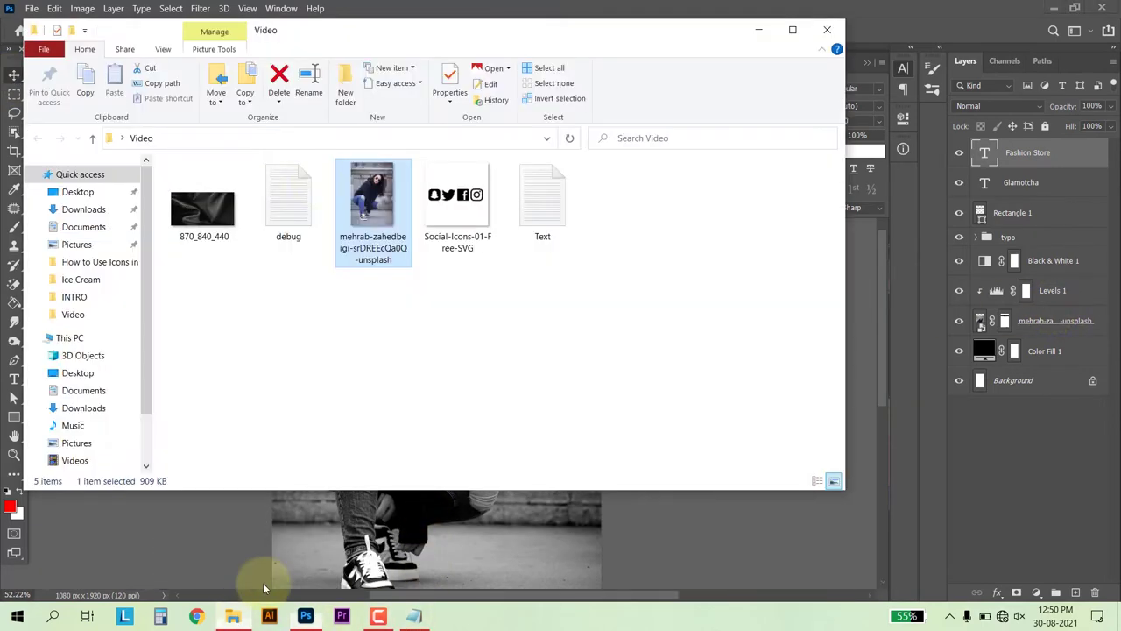
{"action": "left_click_drag", "start_coordinate": [203, 206], "coordinate": [368, 552]}
{"action": "mouse_move", "coordinate": [611, 238]}
{"action": "left_mouse_down"}
{"action": "mouse_move", "coordinate": [643, 426]}
{"action": "mouse_move", "coordinate": [626, 113]}
{"action": "mouse_move", "coordinate": [394, 35]}
{"action": "mouse_move", "coordinate": [270, 157]}
{"action": "mouse_move", "coordinate": [234, 162]}
{"action": "mouse_move", "coordinate": [270, 163]}
{"action": "mouse_move", "coordinate": [262, 167]}
{"action": "left_mouse_up"}
{"action": "mouse_move", "coordinate": [513, 388]}
{"action": "left_mouse_down"}
{"action": "mouse_move", "coordinate": [543, 355]}
{"action": "mouse_move", "coordinate": [640, 295]}
{"action": "mouse_move", "coordinate": [691, 238]}
{"action": "left_mouse_up"}
Commit the fabric image's transform and move its layer below the title group.
{"action": "scroll", "coordinate": [417, 378], "scroll_direction": "down", "scroll_amount": 3}
{"action": "scroll", "coordinate": [463, 338], "scroll_direction": "down", "scroll_amount": 3}
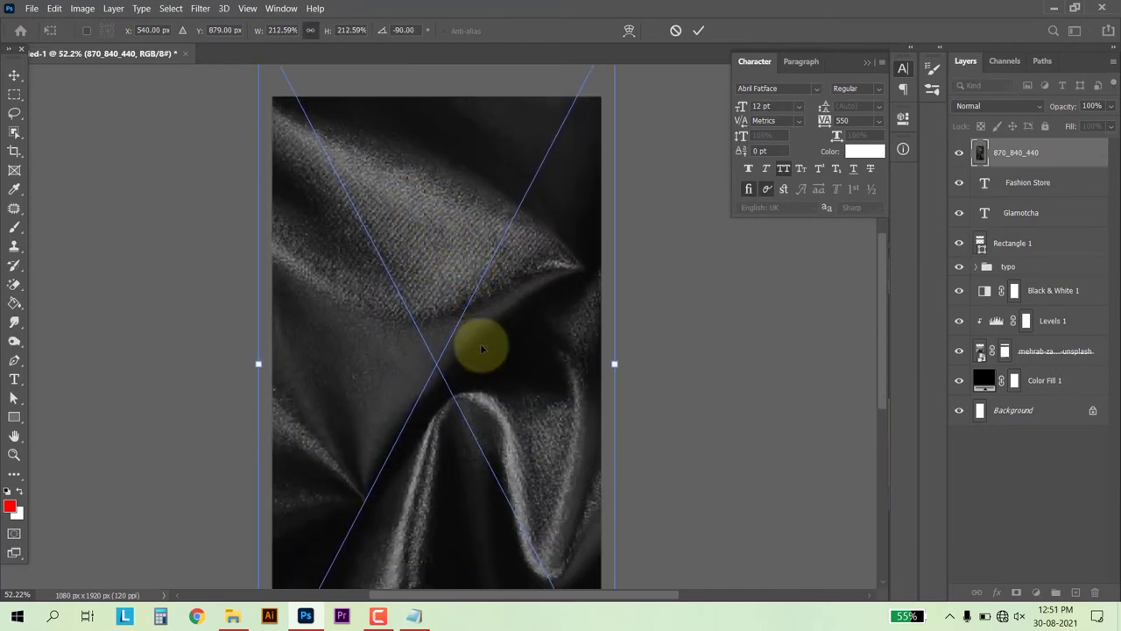
{"action": "scroll", "coordinate": [475, 350], "scroll_direction": "down", "scroll_amount": 4}
{"action": "scroll", "coordinate": [483, 358], "scroll_direction": "down", "scroll_amount": 2}
{"action": "key", "text": "Return"}
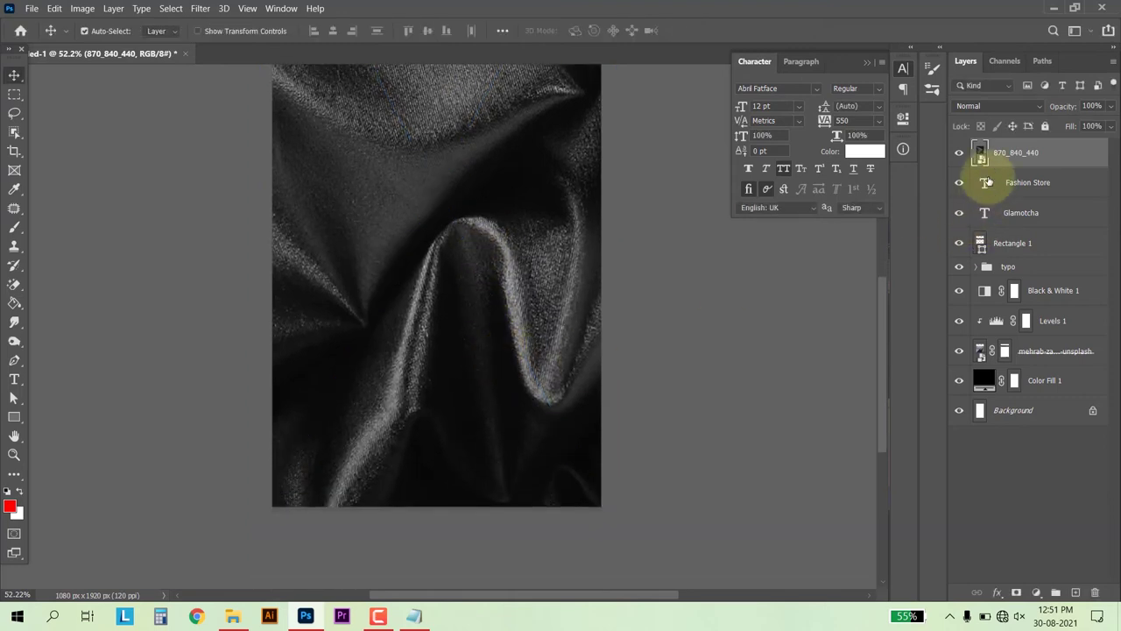
{"action": "left_click_drag", "start_coordinate": [1014, 159], "coordinate": [1039, 284]}
Set the 870_840_440 layer's blend mode to Screen and review the poster.
{"action": "left_click", "coordinate": [965, 105]}
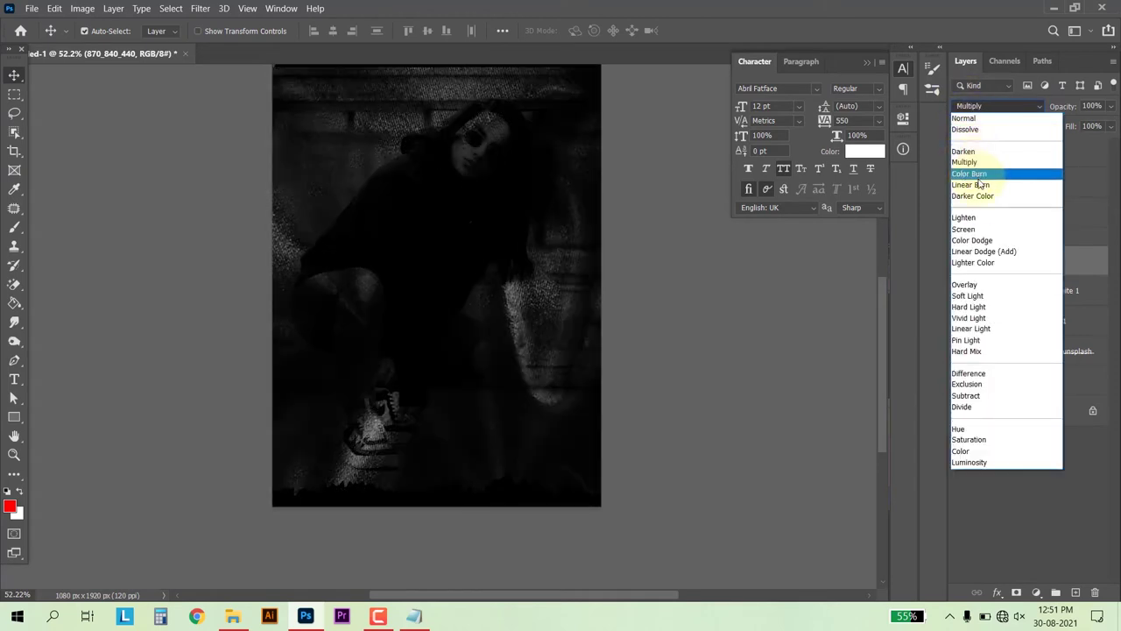
{"action": "left_click", "coordinate": [972, 231]}
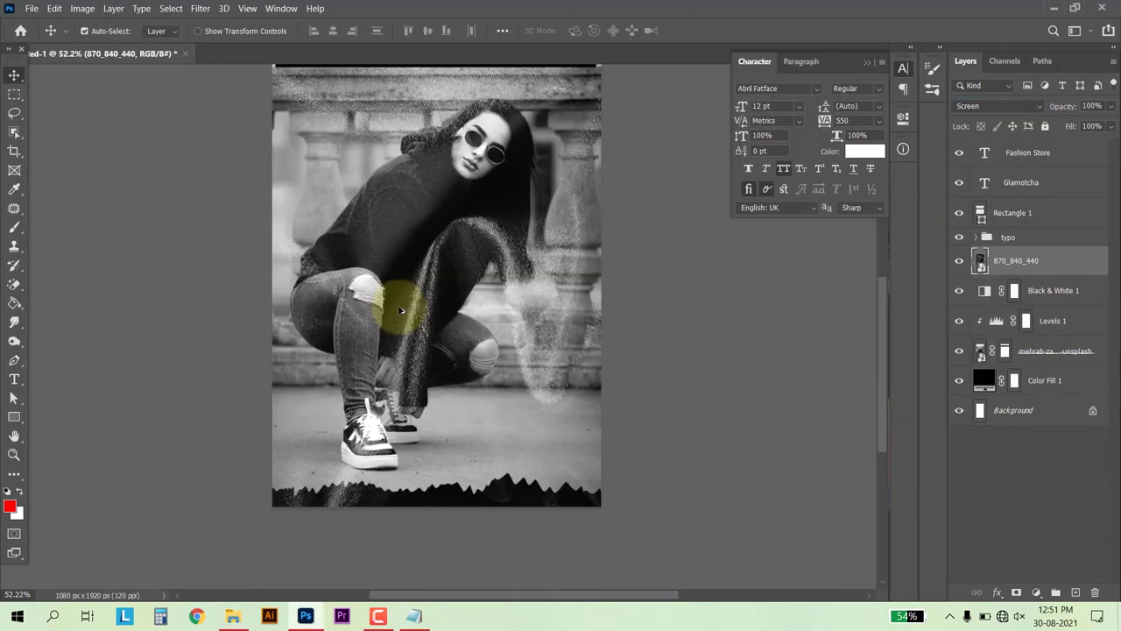
{"action": "scroll", "coordinate": [473, 186], "scroll_direction": "down", "scroll_amount": 3}
{"action": "key", "text": "ctrl+0"}
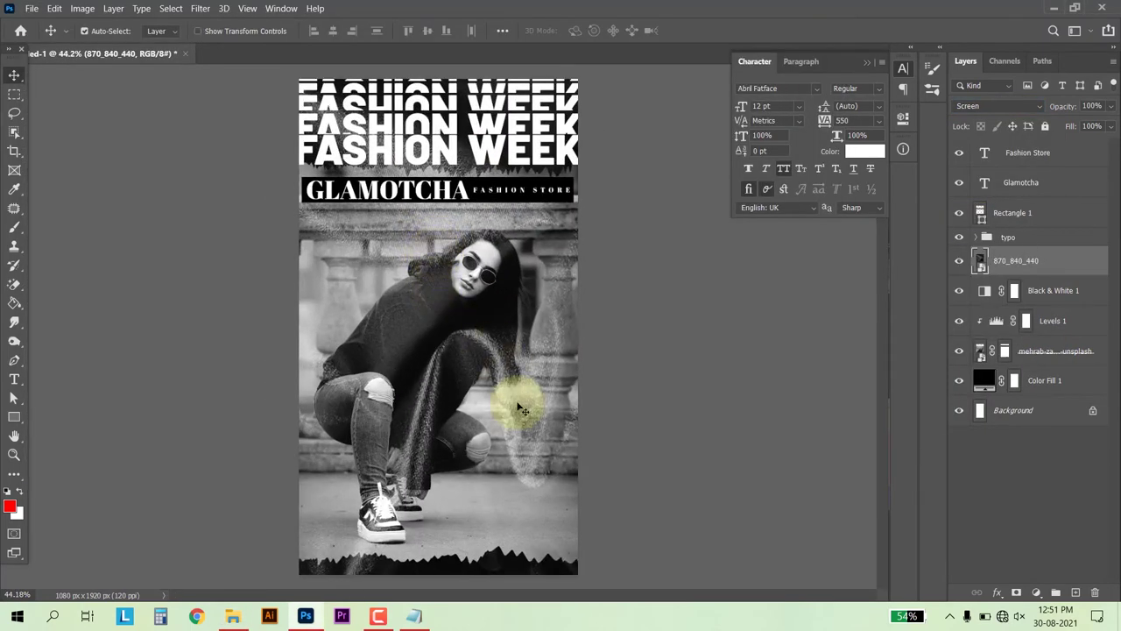
{"action": "left_click", "coordinate": [1022, 260], "text": "ctrl"}
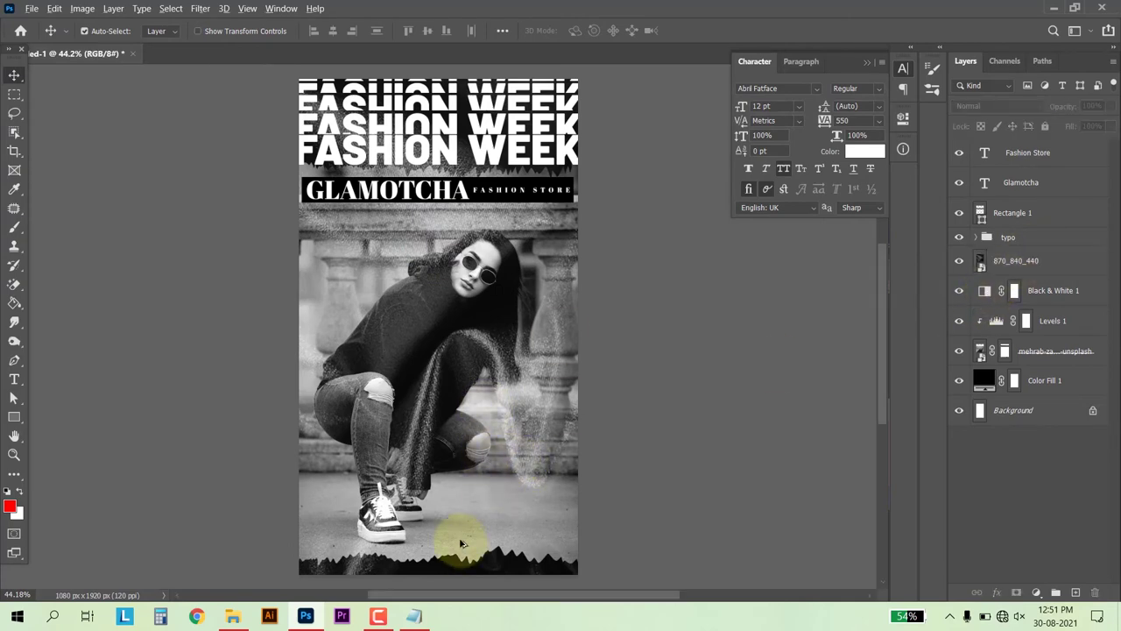
{"action": "scroll", "coordinate": [463, 515], "scroll_direction": "up", "scroll_amount": 2}
{"action": "scroll", "coordinate": [516, 382], "scroll_direction": "up", "scroll_amount": 2}
{"action": "scroll", "coordinate": [538, 513], "scroll_direction": "up", "scroll_amount": 3}
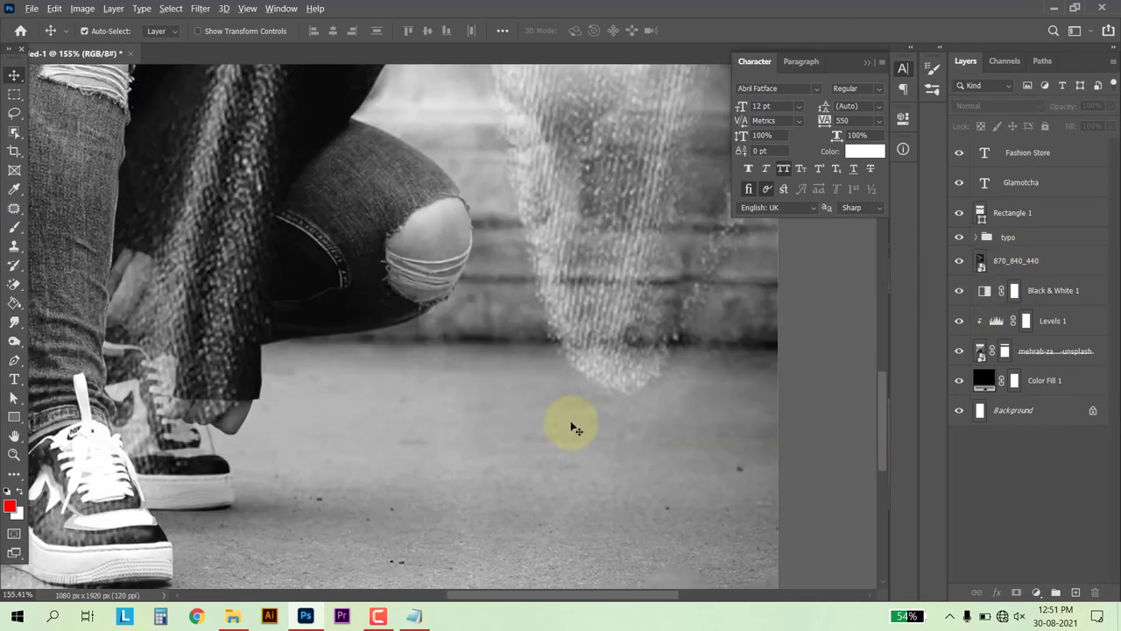
{"action": "scroll", "coordinate": [570, 427], "scroll_direction": "down", "scroll_amount": 3}
{"action": "scroll", "coordinate": [608, 526], "scroll_direction": "up", "scroll_amount": 2}
{"action": "scroll", "coordinate": [608, 526], "scroll_direction": "up", "scroll_amount": 1}
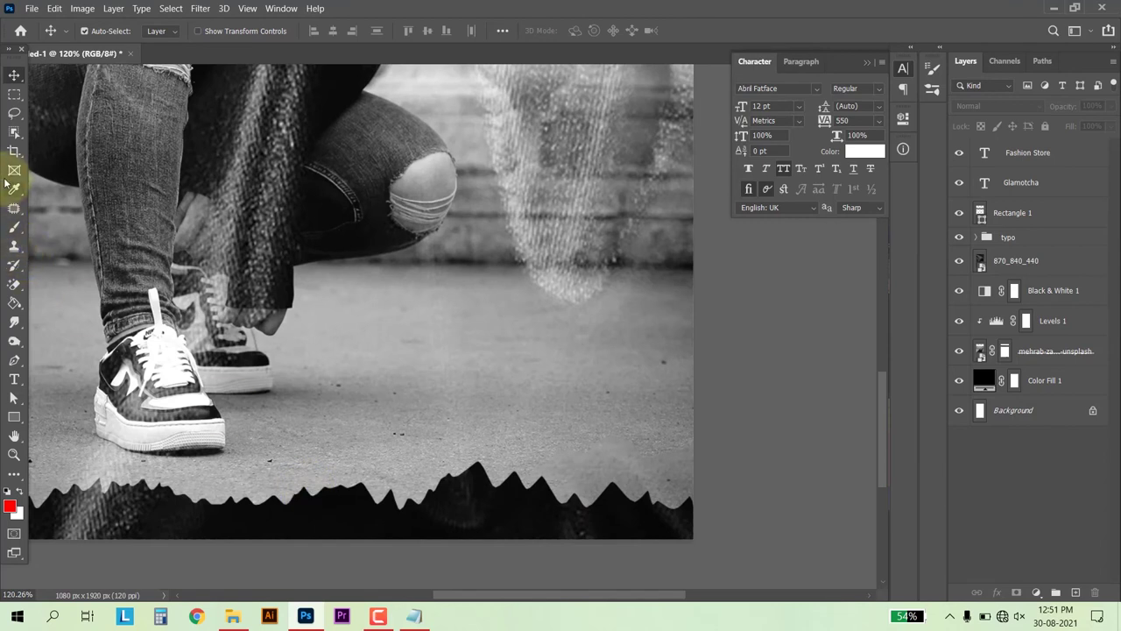
Draw an outlined, unfilled rectangle on the pavement right of the sneakers.
{"action": "key", "text": "u"}
{"action": "left_click_drag", "start_coordinate": [671, 276], "coordinate": [542, 476]}
{"action": "left_click", "coordinate": [720, 205]}
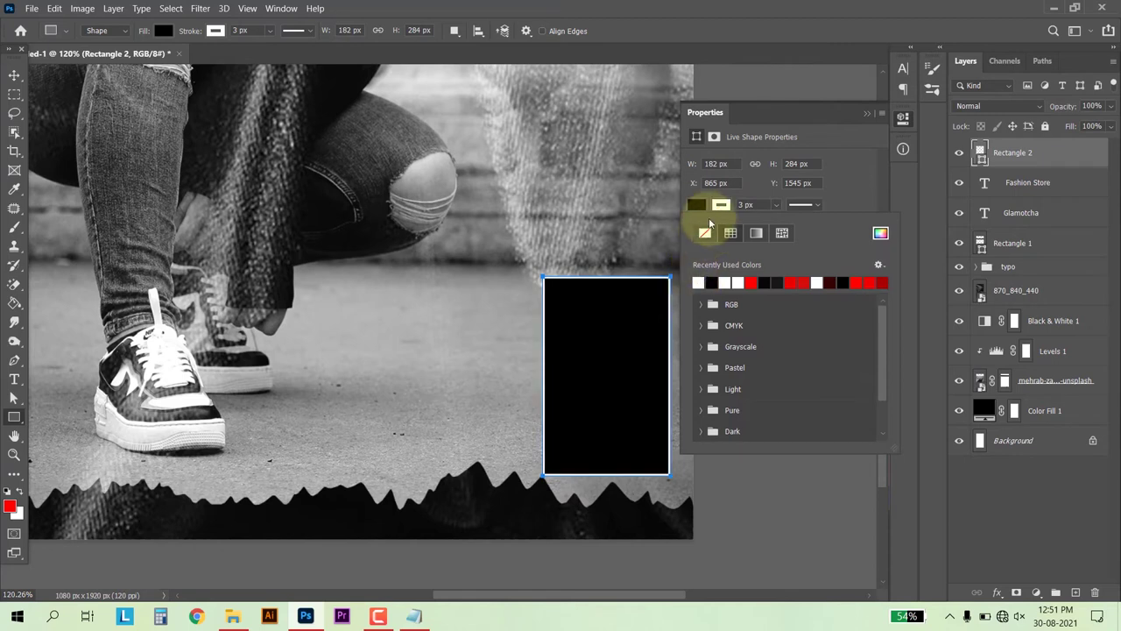
{"action": "left_click", "coordinate": [695, 208]}
{"action": "left_click", "coordinate": [697, 207]}
{"action": "left_click", "coordinate": [704, 234]}
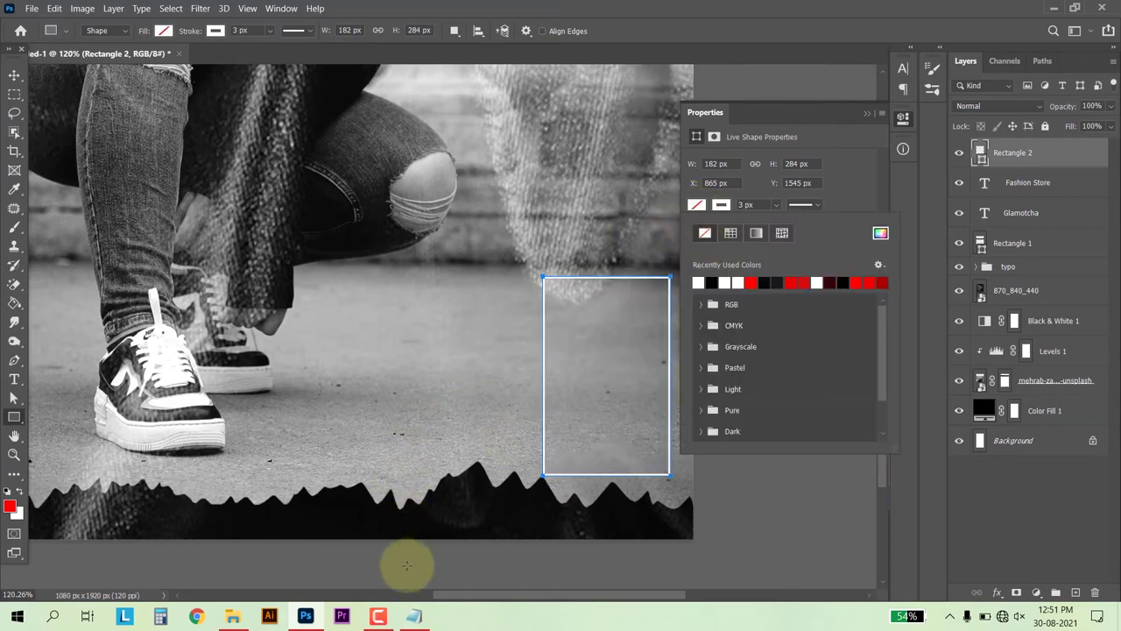
Add the UP TO 70% OFF text in Barlow Medium with 0 tracking inside the box.
{"action": "left_click", "coordinate": [414, 616]}
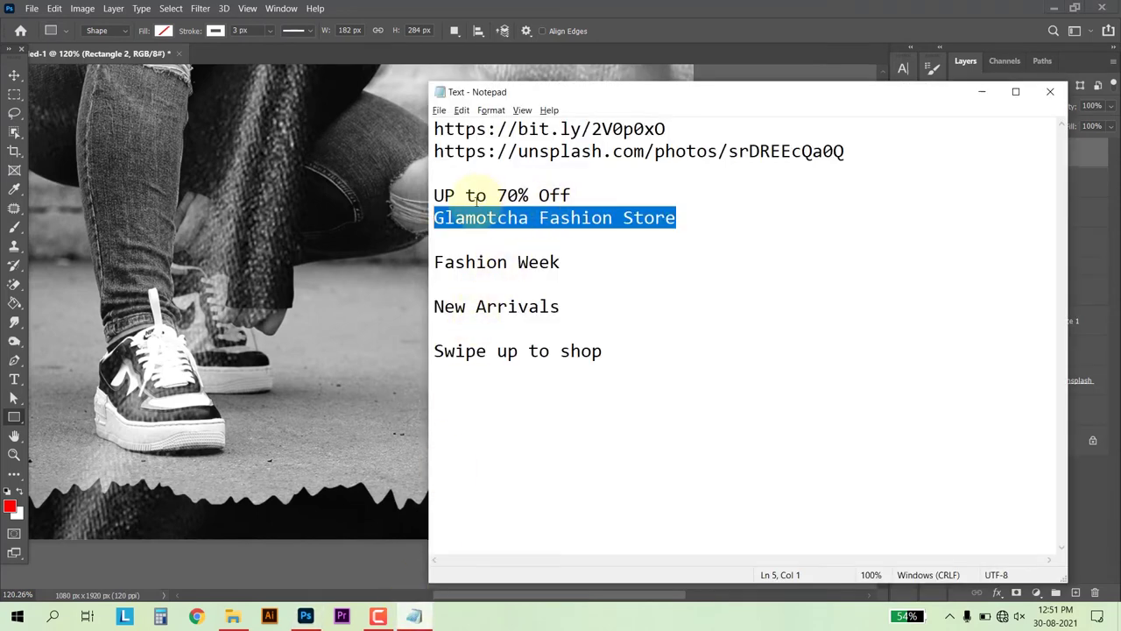
{"action": "left_click", "coordinate": [487, 195]}
{"action": "left_click", "coordinate": [325, 409]}
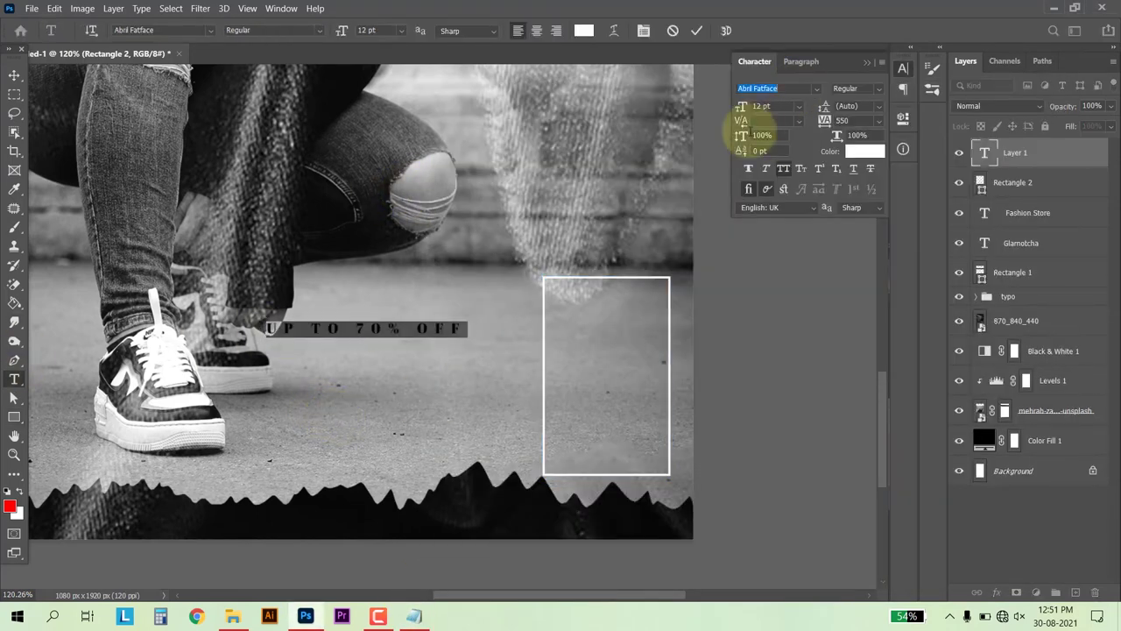
{"action": "left_click", "coordinate": [776, 88]}
{"action": "left_click", "coordinate": [777, 295]}
{"action": "left_click", "coordinate": [386, 325]}
{"action": "left_click", "coordinate": [879, 121]}
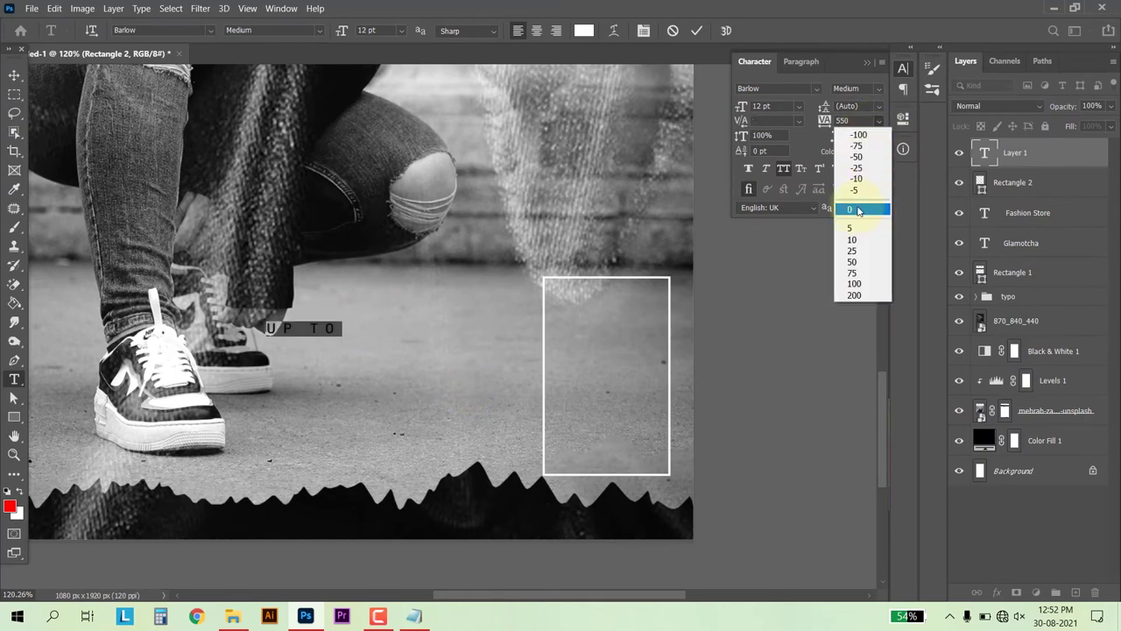
{"action": "left_click_drag", "start_coordinate": [576, 293], "coordinate": [593, 328]}
{"action": "type", "text": "70"}
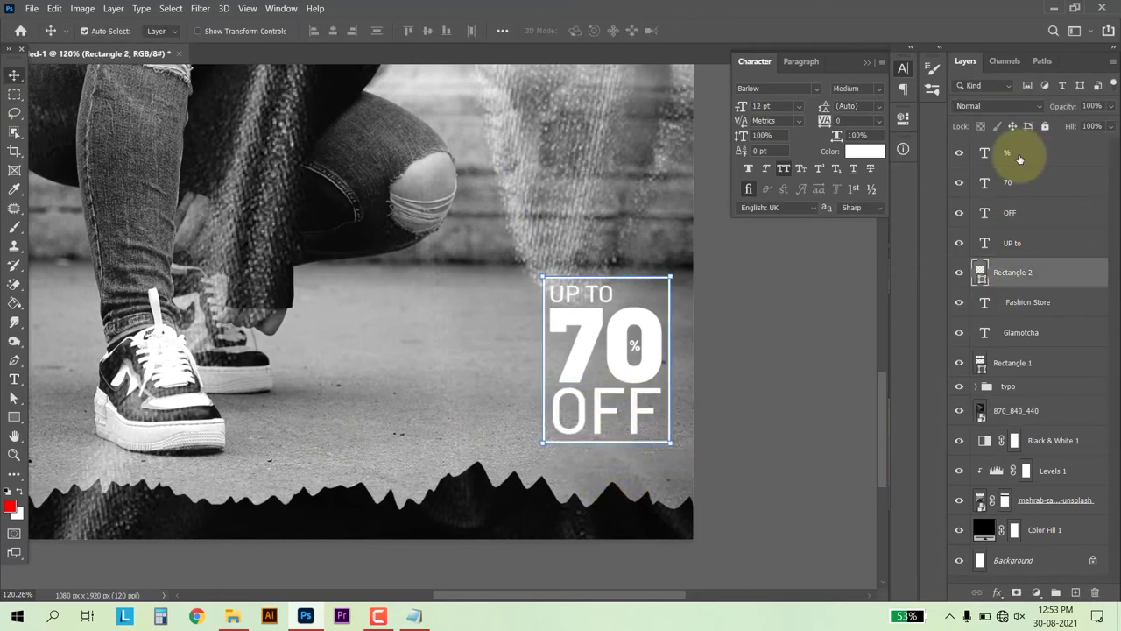
Group the sale box and its text as Group 1 and move it slightly lower.
{"action": "left_click", "coordinate": [1045, 161], "text": "shift"}
{"action": "key", "text": "ctrl+g"}
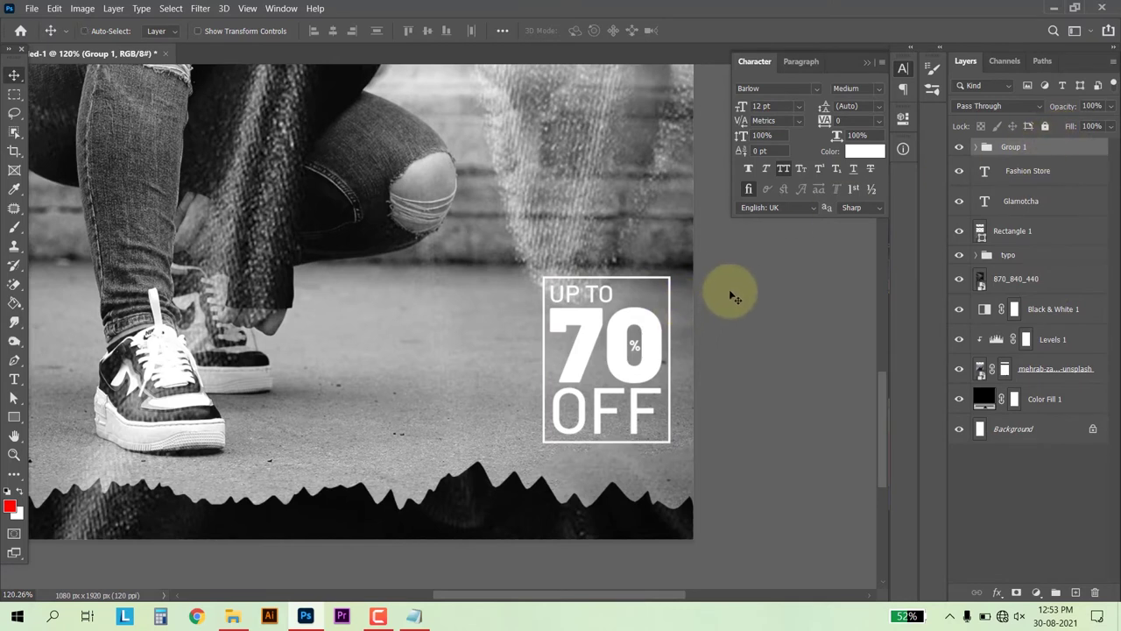
{"action": "key", "text": "ctrl+t"}
{"action": "left_click_drag", "start_coordinate": [640, 325], "coordinate": [653, 351]}
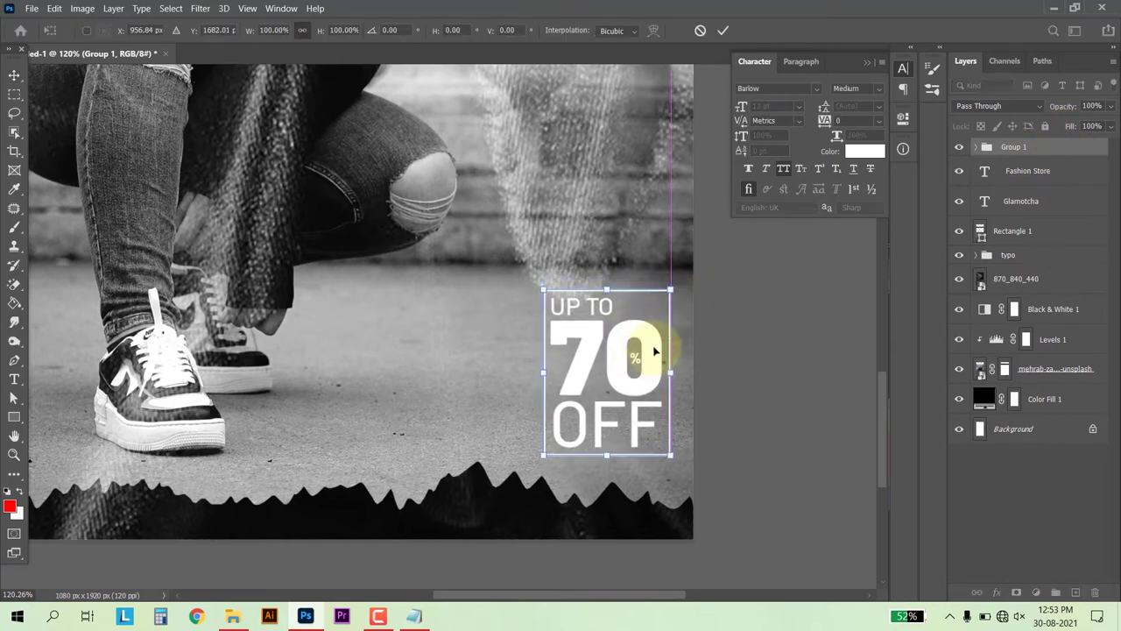
{"action": "key", "text": "Return"}
{"action": "scroll", "coordinate": [560, 318], "scroll_direction": "down", "scroll_amount": 2}
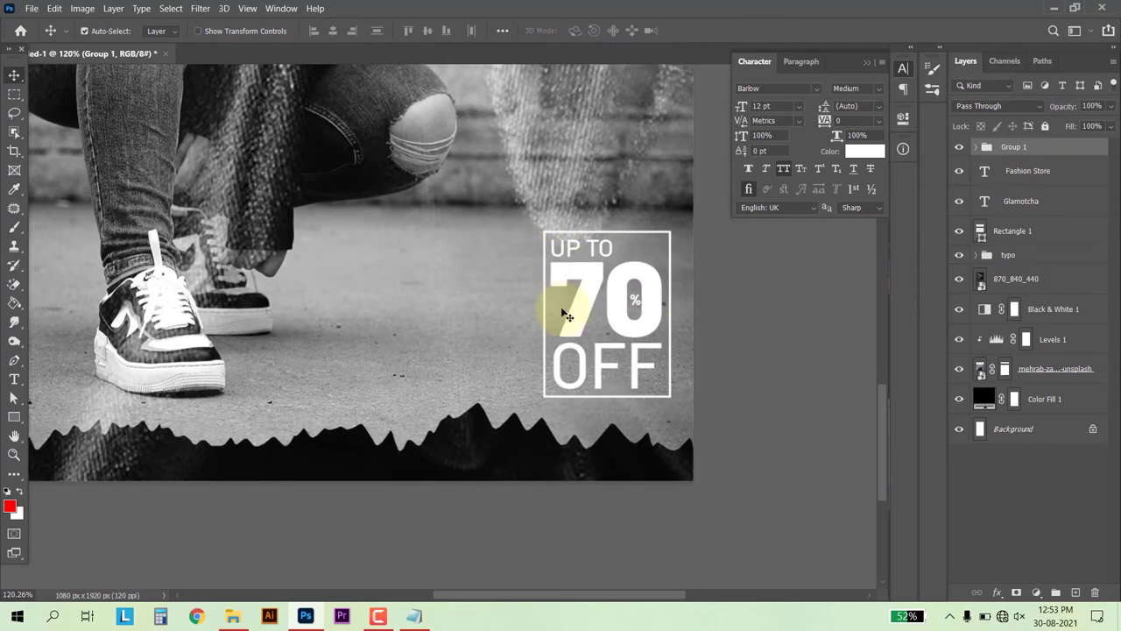
{"action": "left_click", "coordinate": [14, 379]}
{"action": "scroll", "coordinate": [321, 356], "scroll_direction": "down", "scroll_amount": 2}
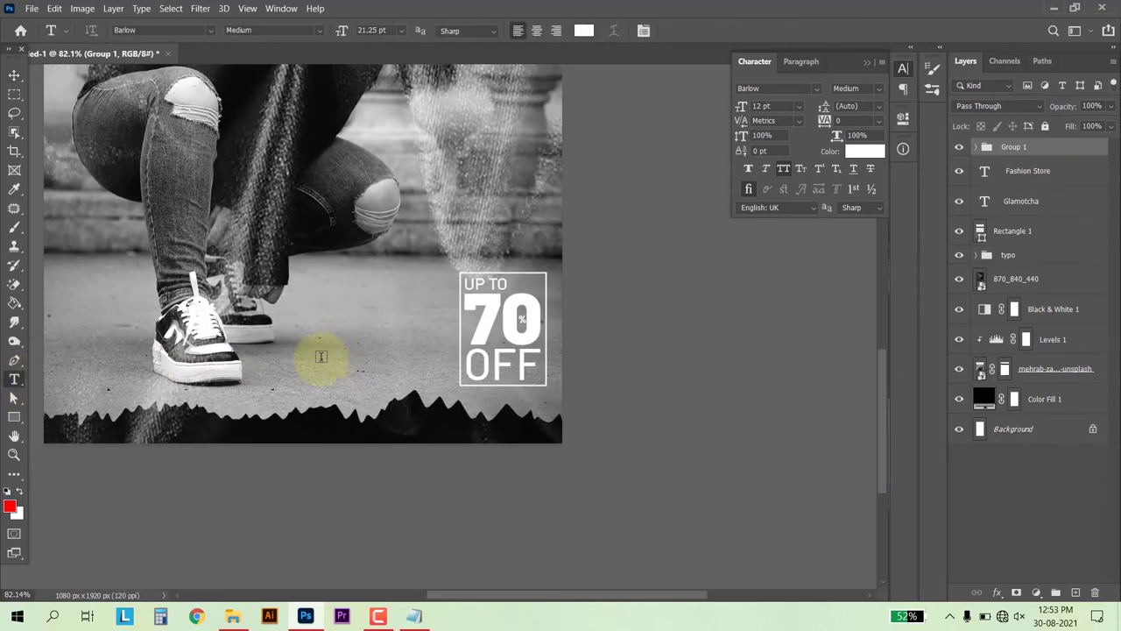
{"action": "scroll", "coordinate": [321, 357], "scroll_direction": "down", "scroll_amount": 1}
{"action": "scroll", "coordinate": [135, 421], "scroll_direction": "up", "scroll_amount": 2}
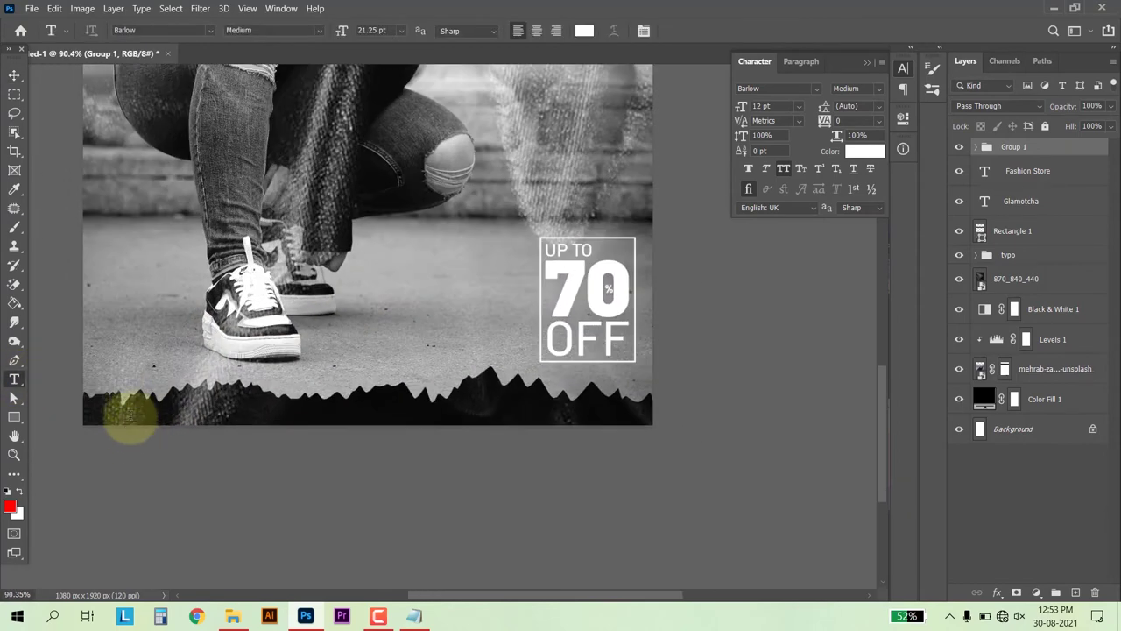
Create a white Barlow Regular lorem ipsum paragraph box, All Caps off, at lower left.
{"action": "left_click", "coordinate": [120, 285]}
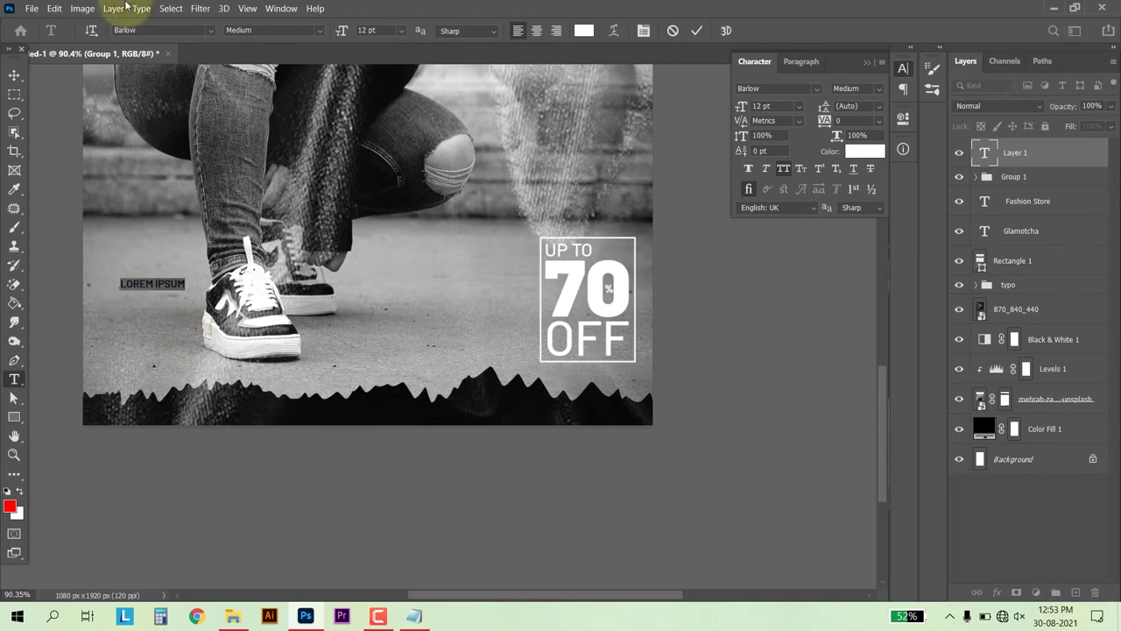
{"action": "key", "text": "Escape"}
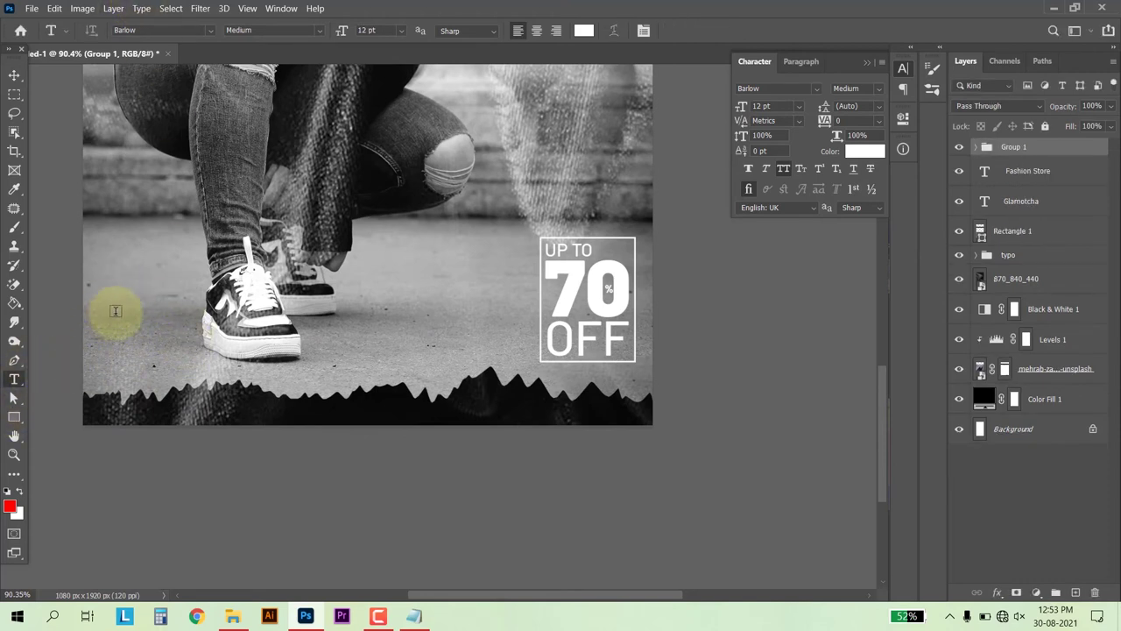
{"action": "left_click_drag", "start_coordinate": [107, 300], "coordinate": [524, 326]}
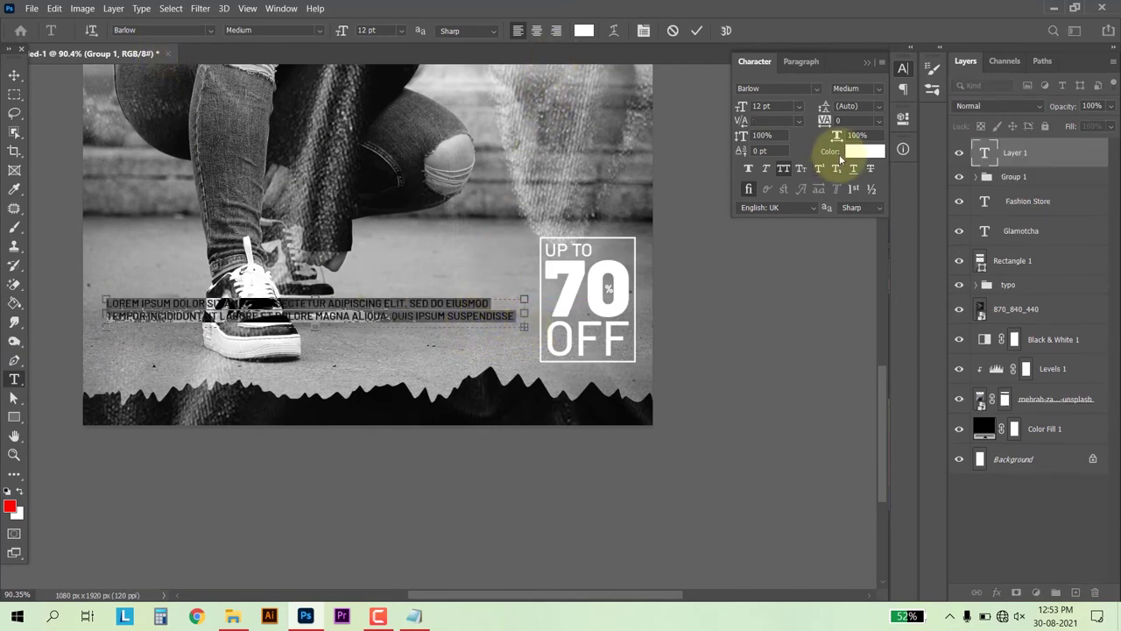
{"action": "left_click", "coordinate": [784, 173]}
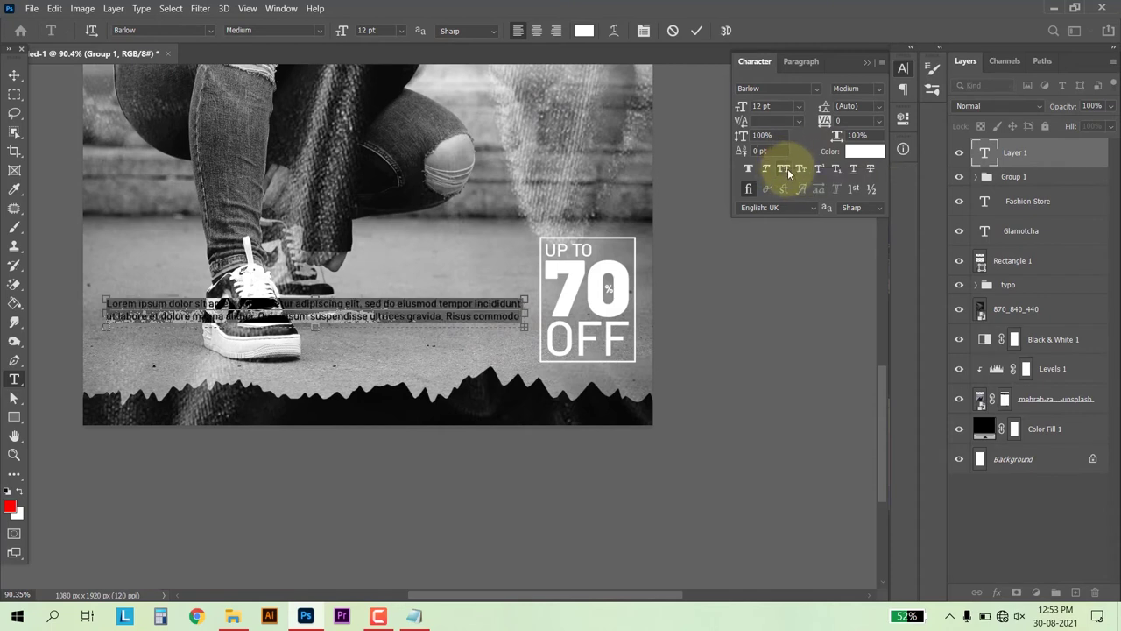
{"action": "left_click", "coordinate": [876, 89]}
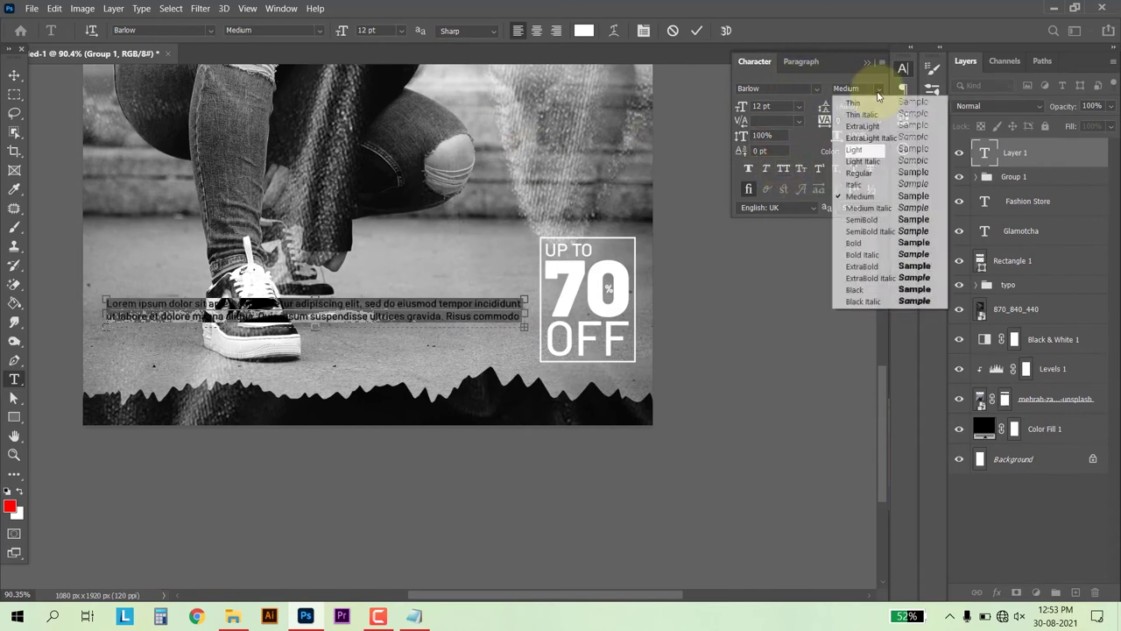
{"action": "left_click", "coordinate": [857, 174]}
{"action": "left_click", "coordinate": [863, 150]}
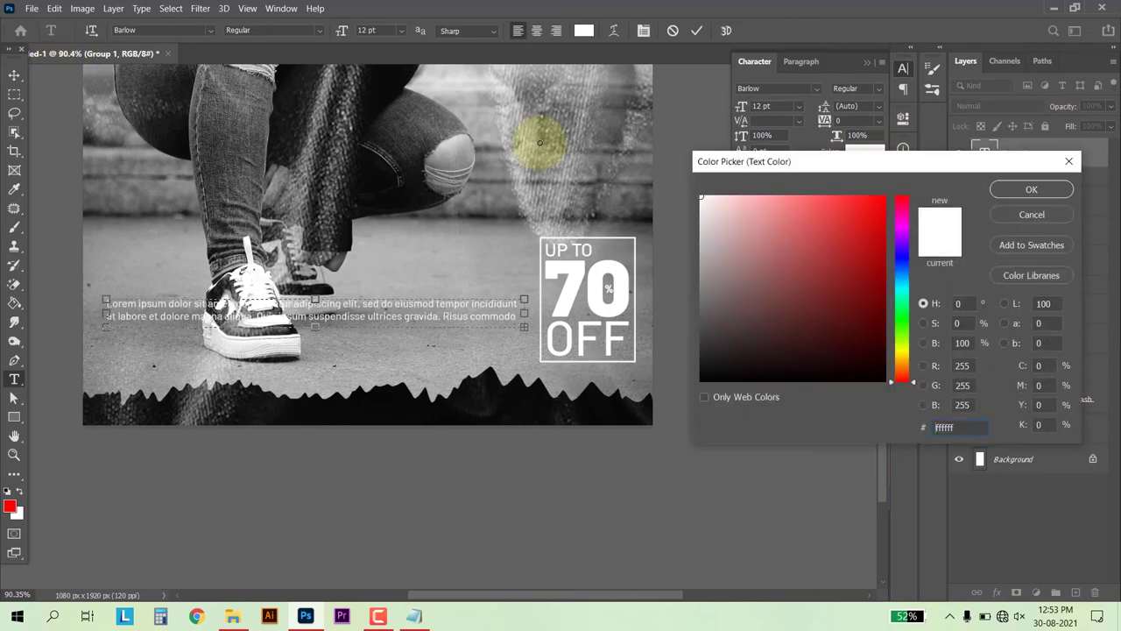
{"action": "key", "text": "Return"}
{"action": "key", "text": "ctrl+Return"}
{"action": "key", "text": "v"}
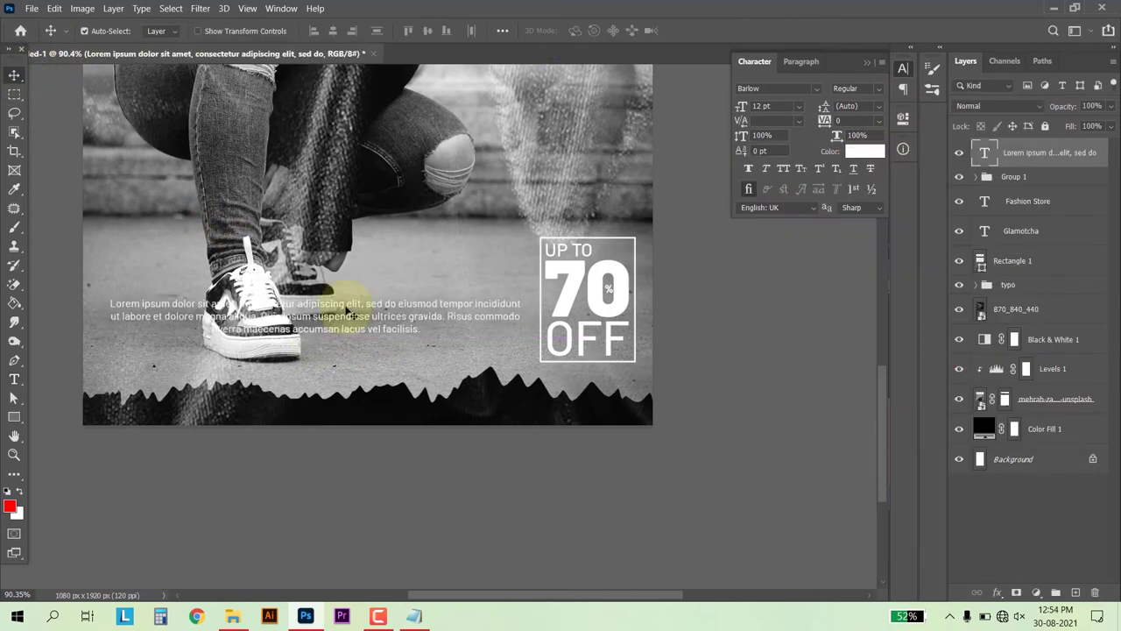
{"action": "left_click_drag", "start_coordinate": [351, 306], "coordinate": [350, 301]}
Place an 811 × 90 px black rectangle behind the paragraph at 42% opacity.
{"action": "left_click", "coordinate": [14, 417]}
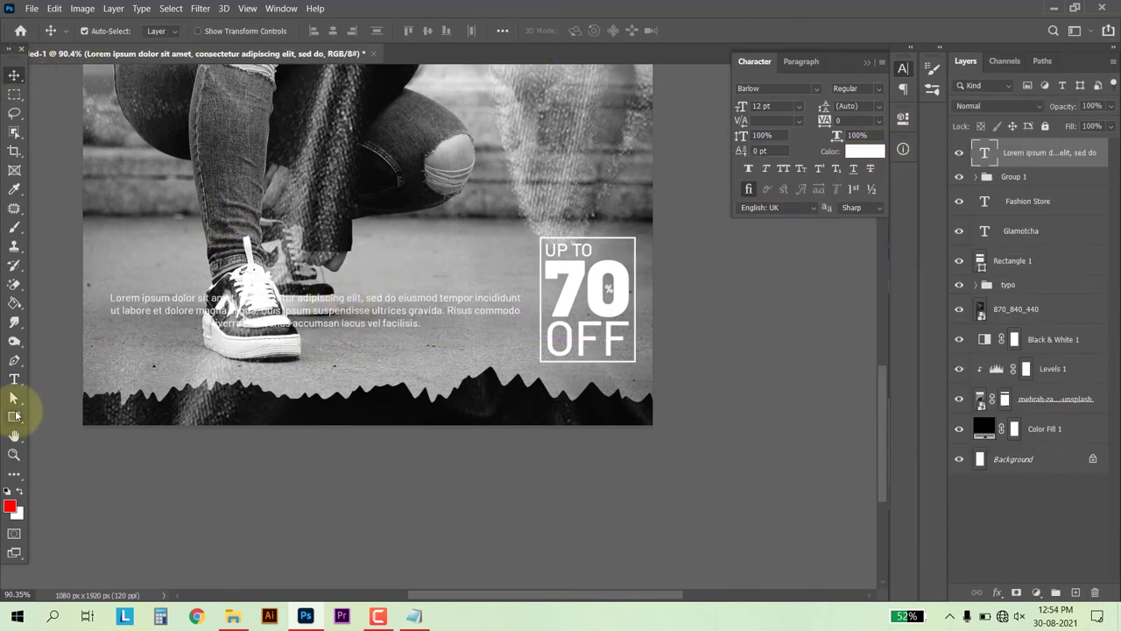
{"action": "left_click_drag", "start_coordinate": [98, 289], "coordinate": [518, 334]}
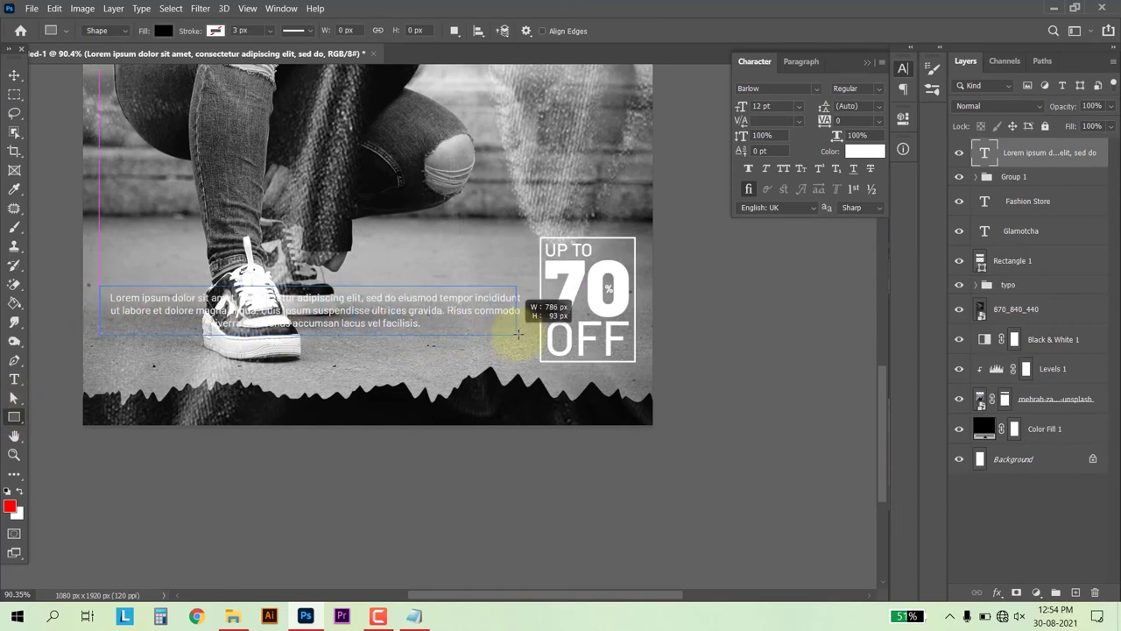
{"action": "left_click_drag", "start_coordinate": [526, 332], "coordinate": [526, 332]}
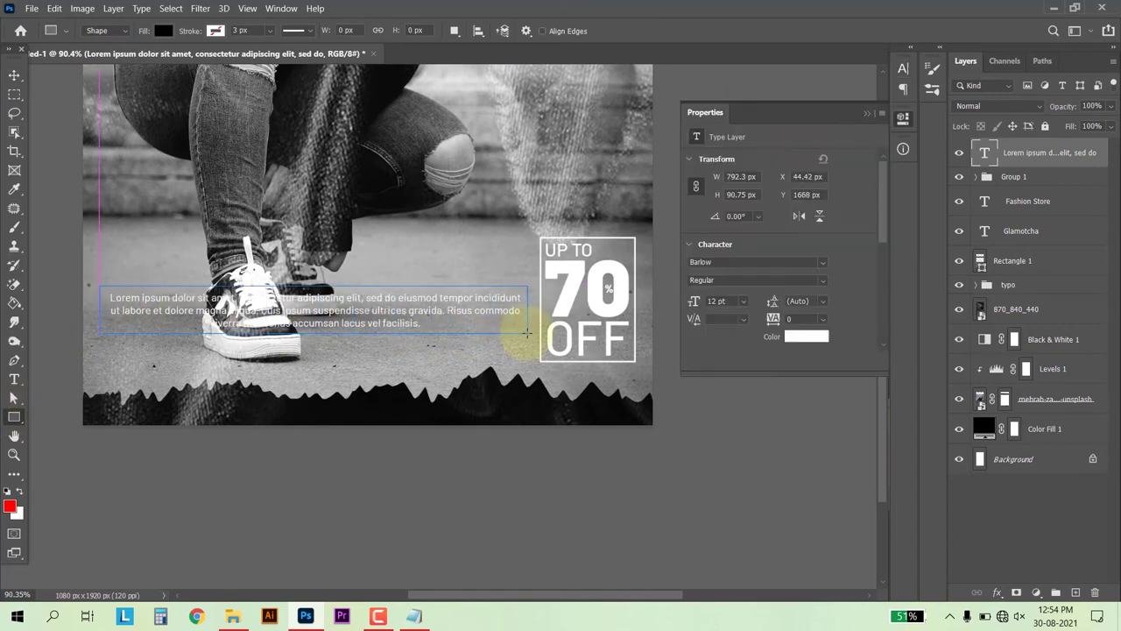
{"action": "left_click_drag", "start_coordinate": [1014, 149], "coordinate": [1018, 189]}
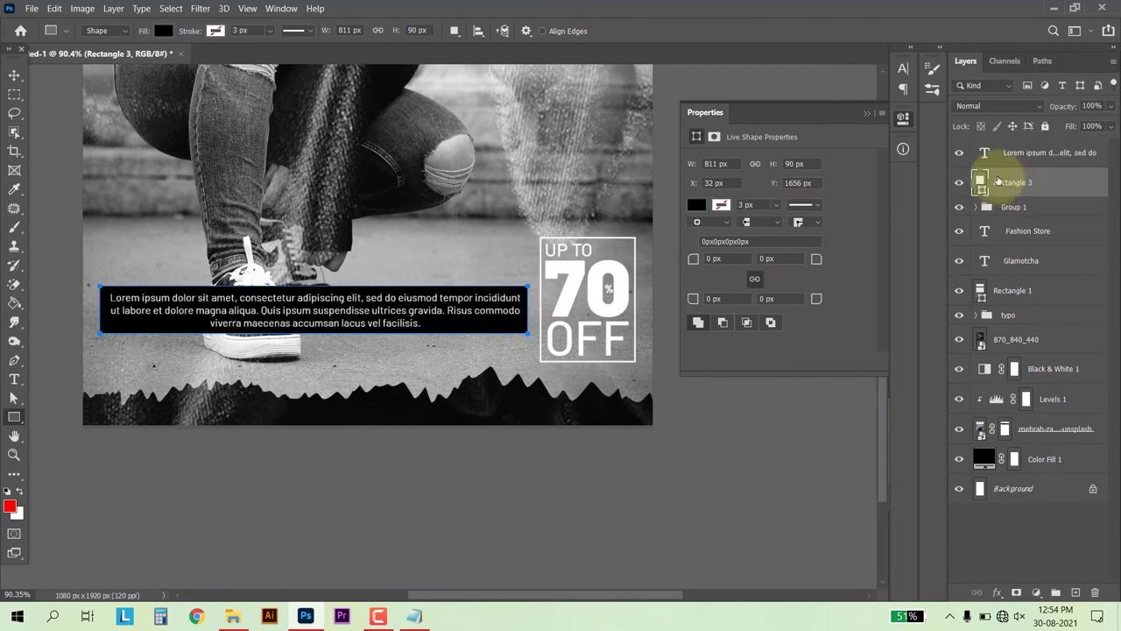
{"action": "left_click_drag", "start_coordinate": [1070, 106], "coordinate": [1029, 109]}
{"action": "key", "text": "Down"}
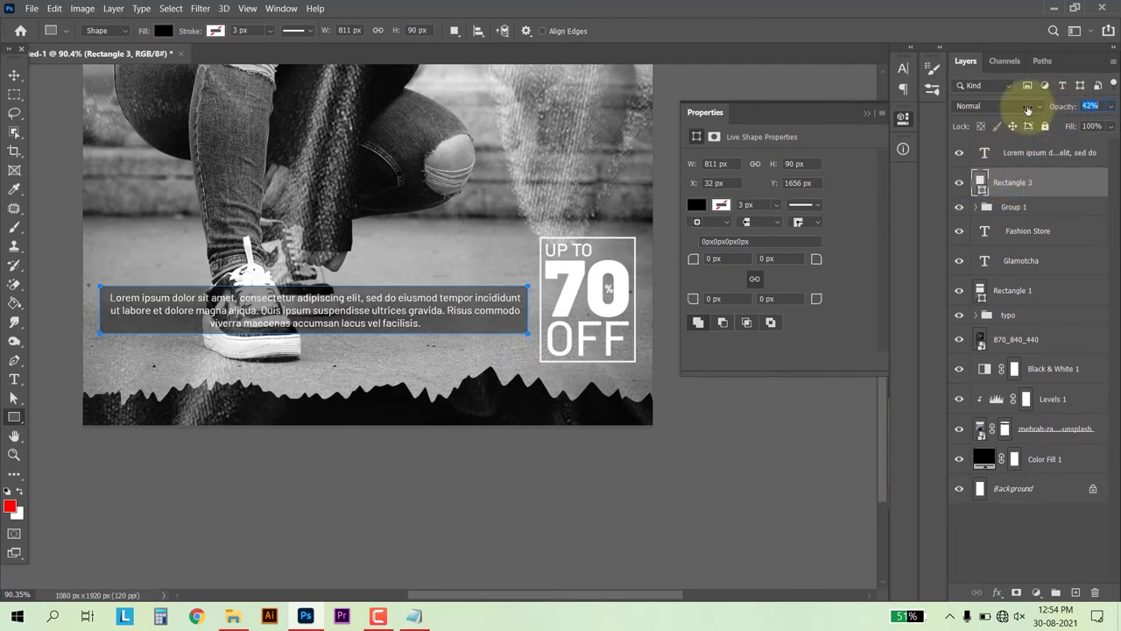
{"action": "left_click", "coordinate": [14, 74]}
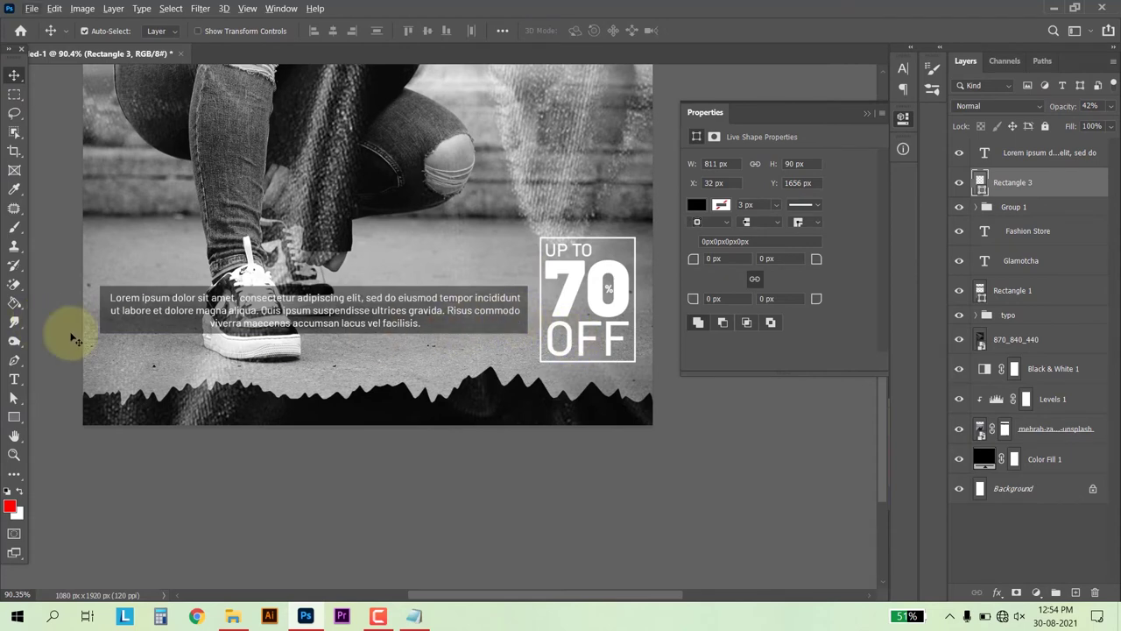
Duplicate the translucent box and move the copy below it, shortened to 59 px tall.
{"action": "left_click_drag", "start_coordinate": [438, 325], "coordinate": [438, 370]}
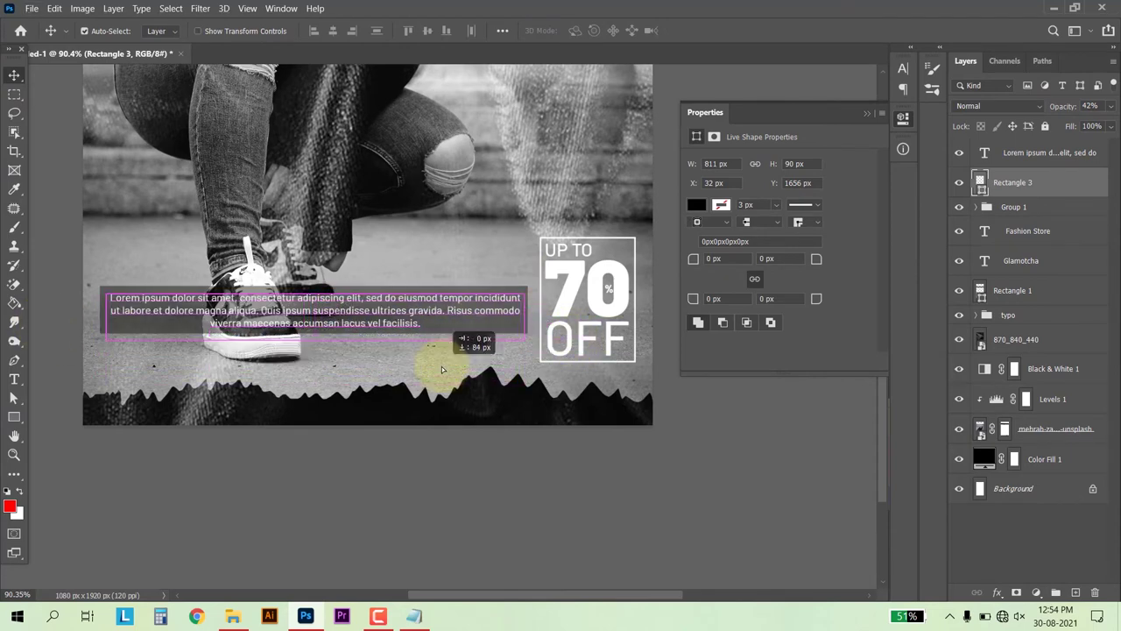
{"action": "left_click", "coordinate": [1007, 182]}
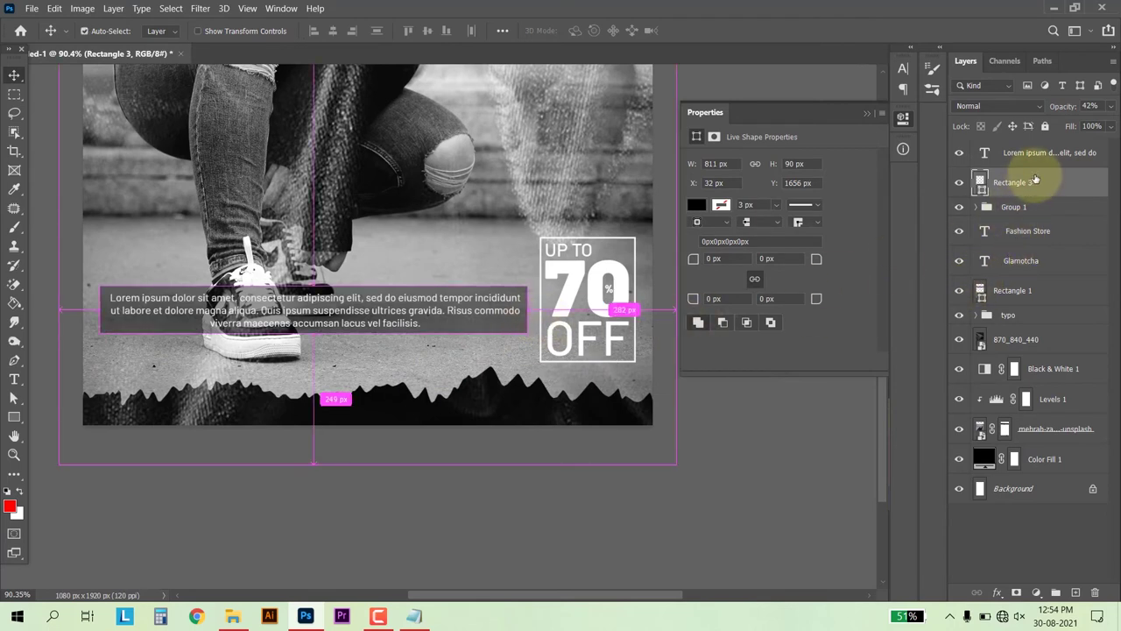
{"action": "key", "text": "ctrl+j"}
{"action": "key", "text": "ctrl+t"}
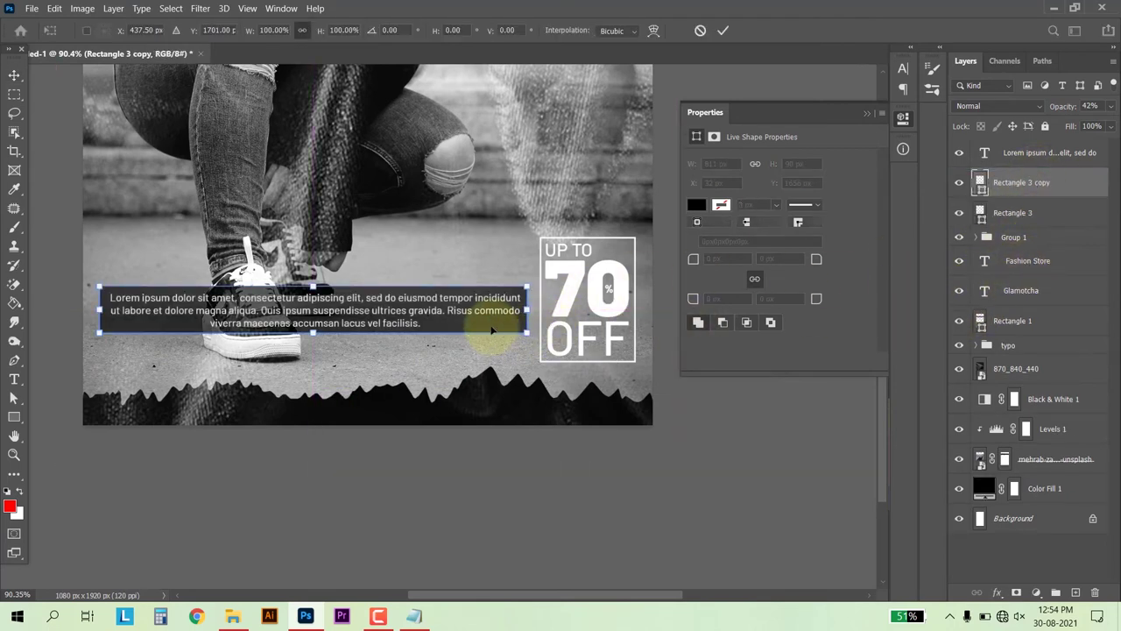
{"action": "left_click_drag", "start_coordinate": [495, 327], "coordinate": [493, 375]}
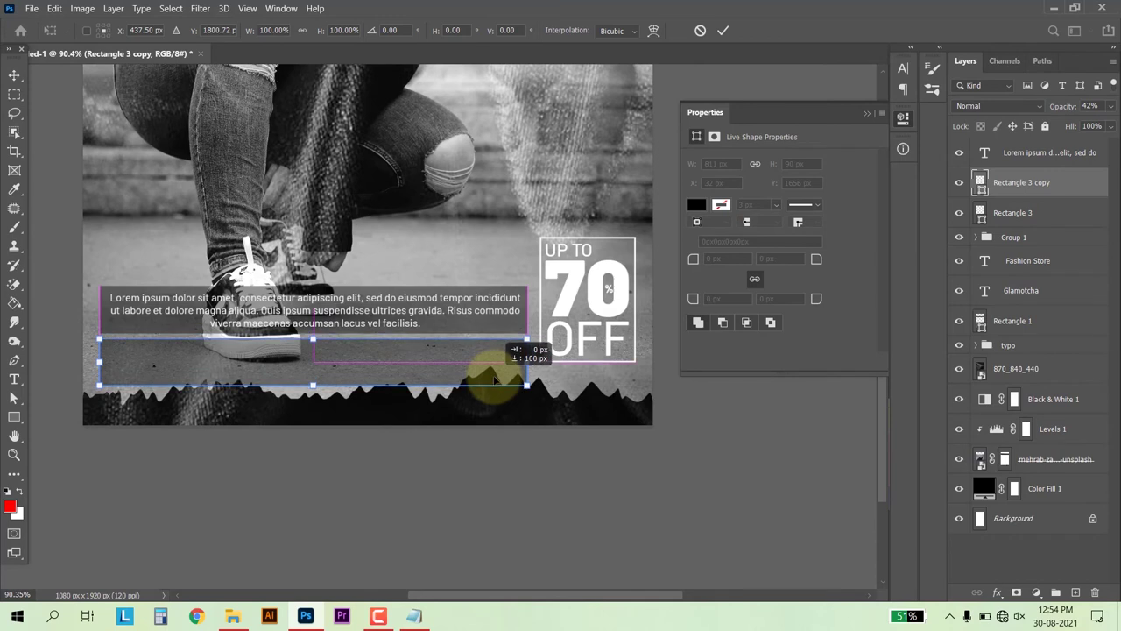
{"action": "left_click_drag", "start_coordinate": [313, 382], "coordinate": [313, 370]}
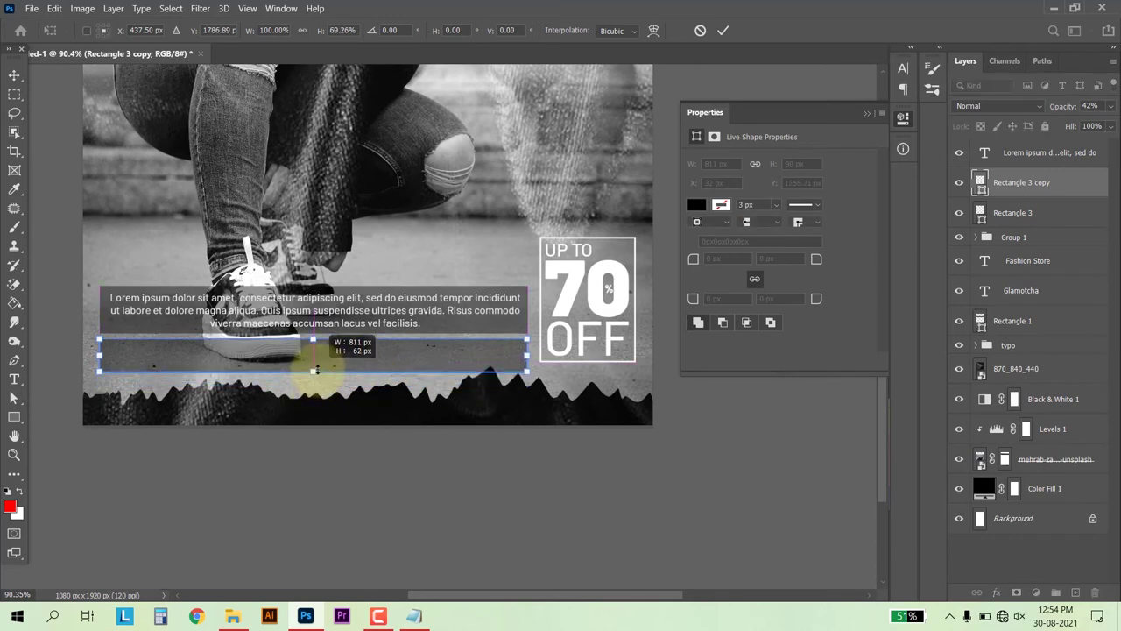
{"action": "key", "text": "Return"}
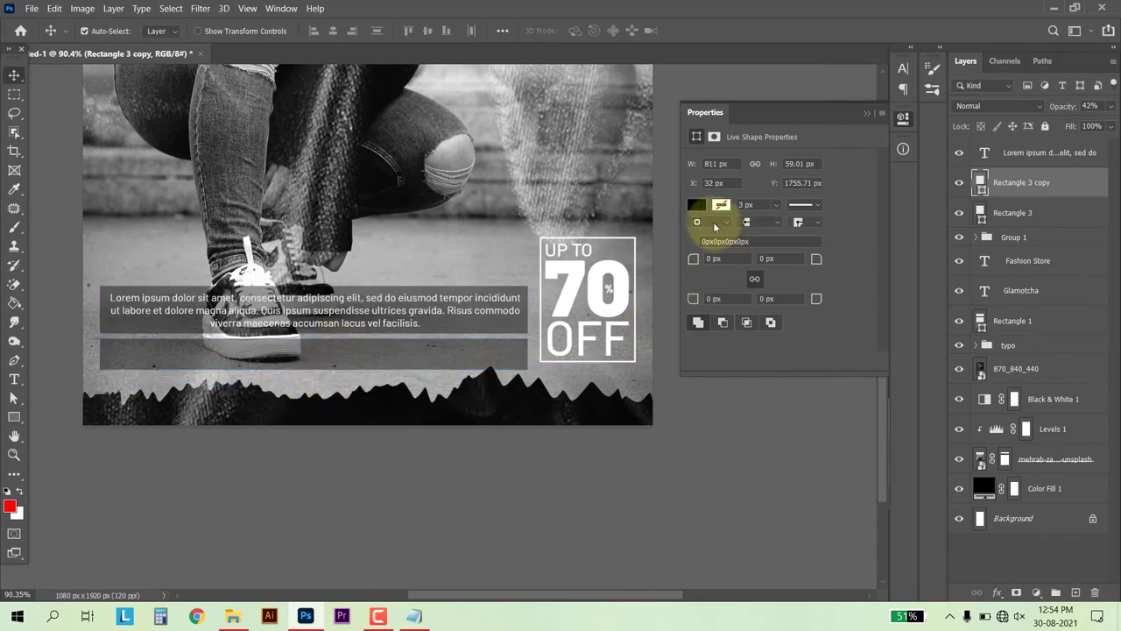
Give the box copy a white outline, no fill and 100% opacity.
{"action": "left_click", "coordinate": [724, 206]}
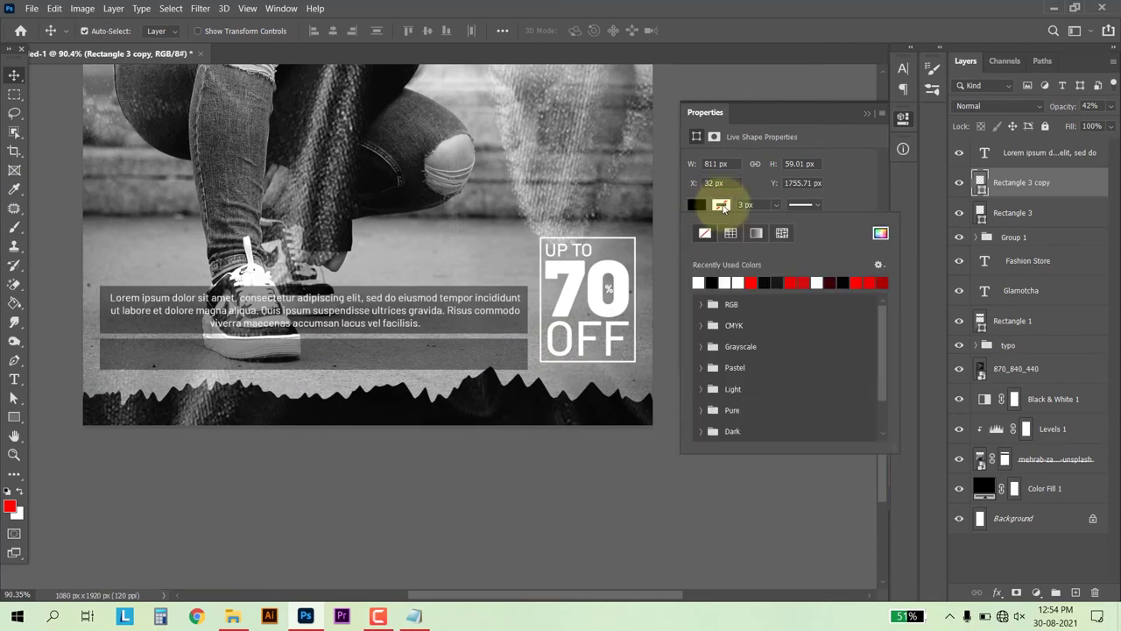
{"action": "left_click", "coordinate": [698, 281]}
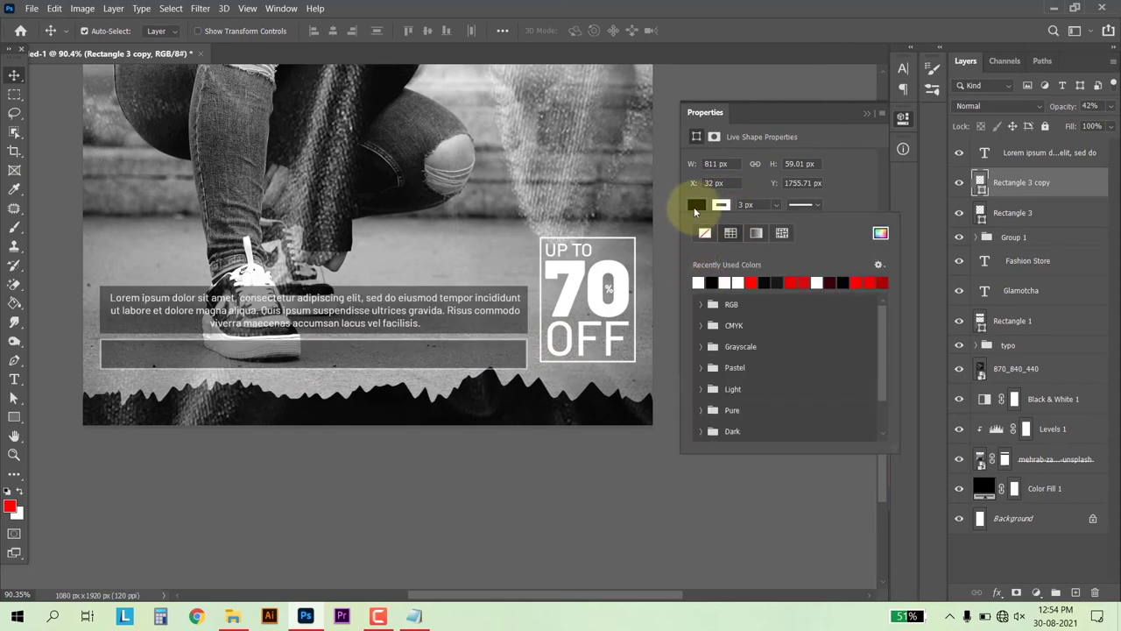
{"action": "left_click", "coordinate": [704, 235]}
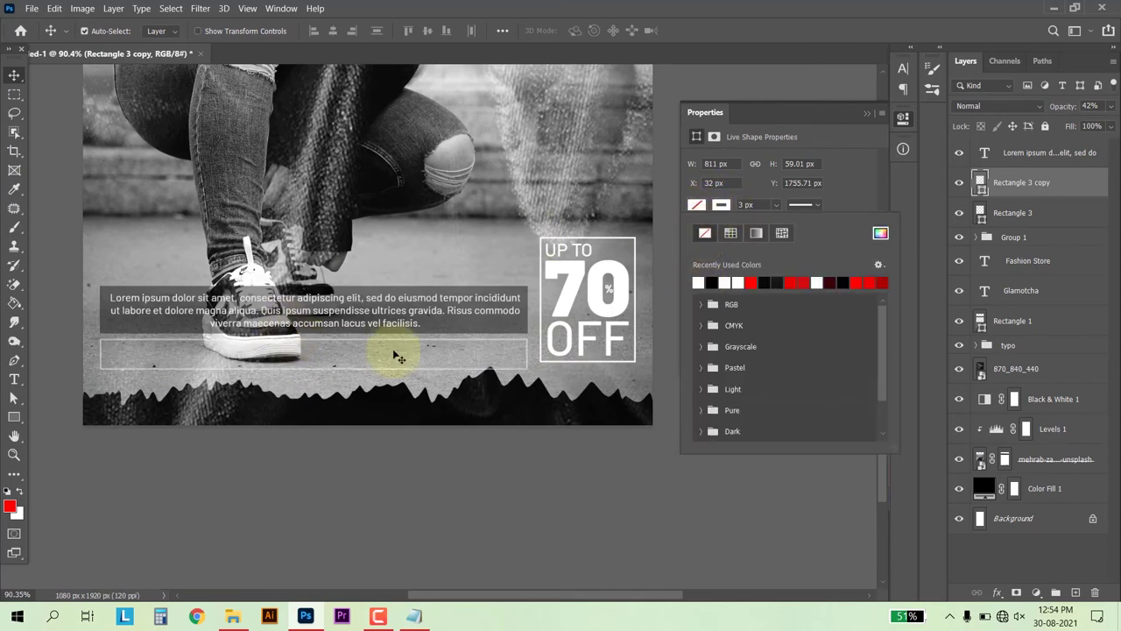
{"action": "left_click", "coordinate": [1068, 189]}
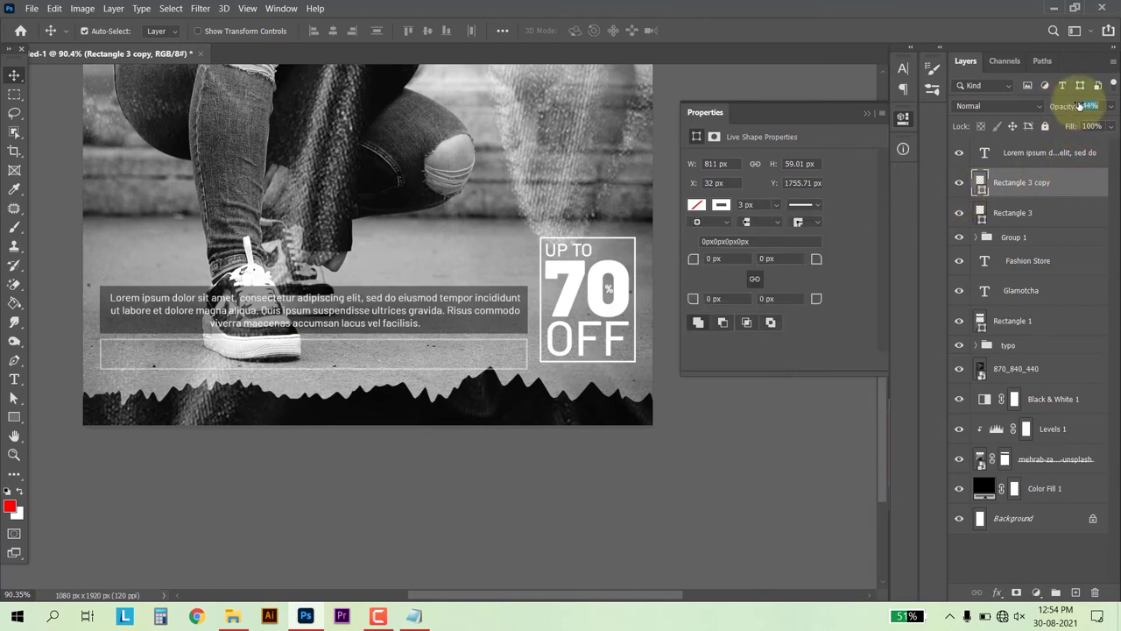
{"action": "left_click_drag", "start_coordinate": [1082, 105], "coordinate": [1117, 97]}
Nudge the UP TO 70% OFF group lower and start a new text line on the left.
{"action": "left_click", "coordinate": [1058, 246]}
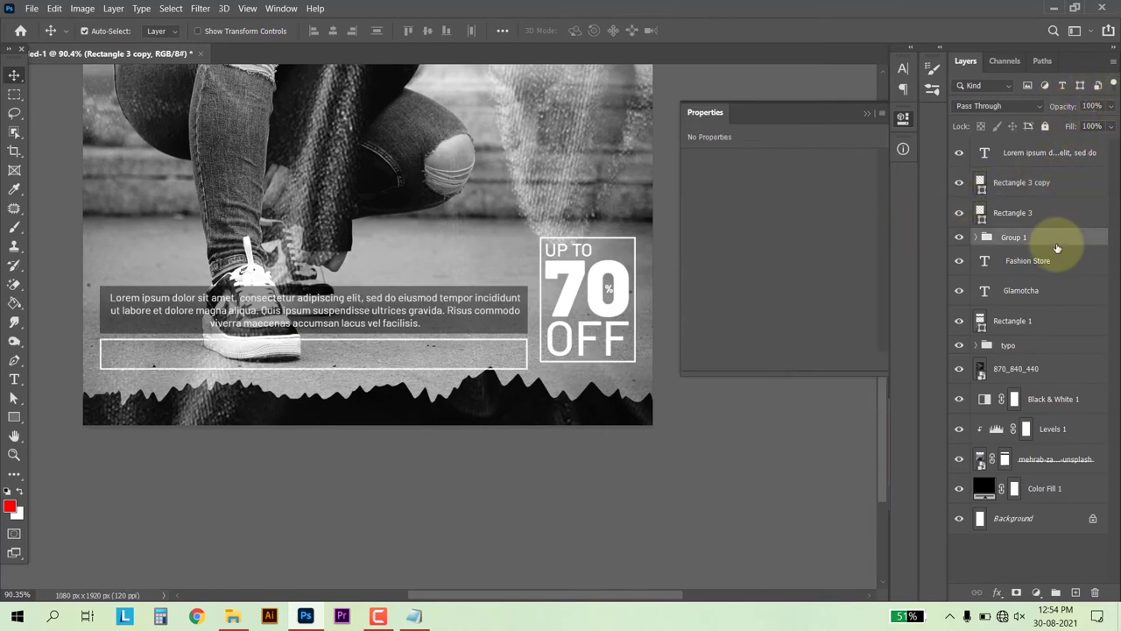
{"action": "key", "text": "shift+Down"}
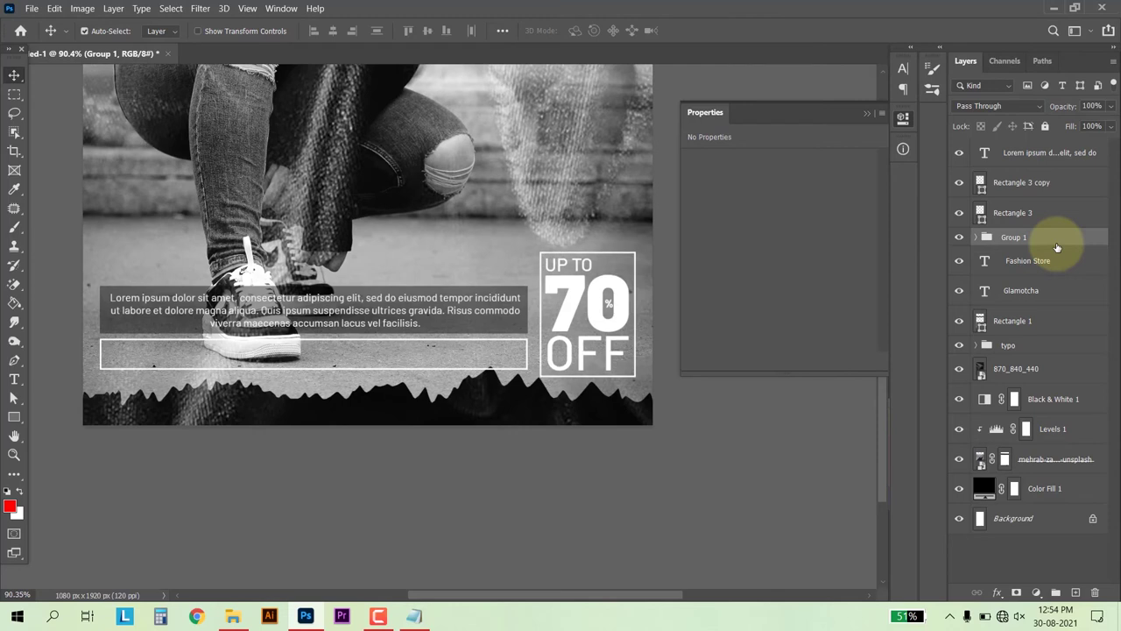
{"action": "key", "text": "Up"}
{"action": "key", "text": "Up"}
{"action": "key", "text": "Up"}
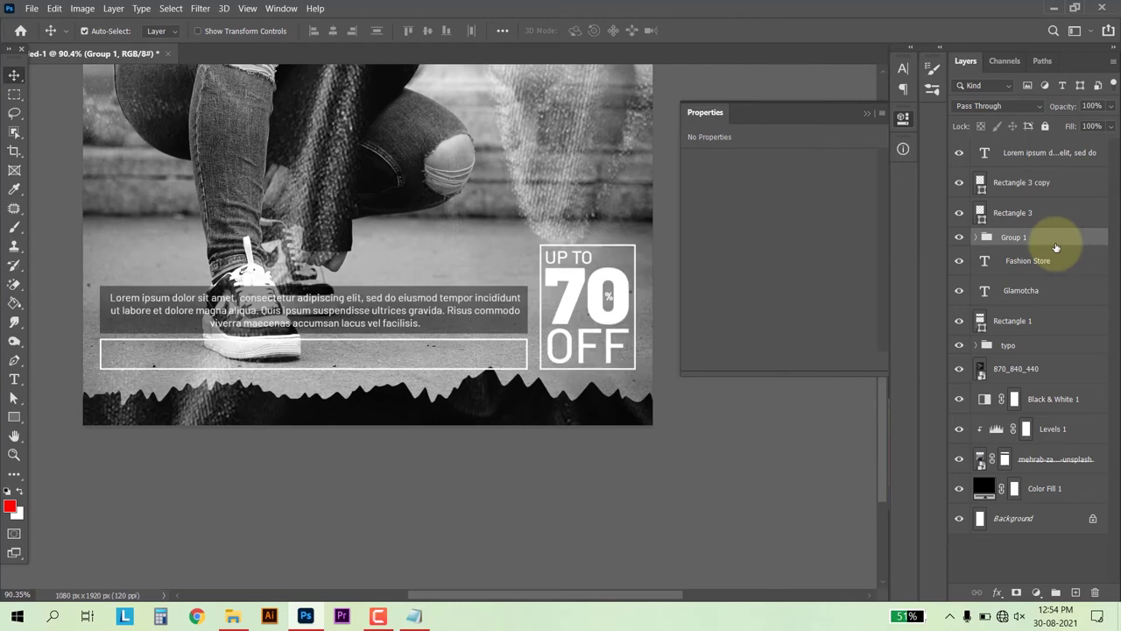
{"action": "left_click", "coordinate": [16, 381]}
{"action": "left_click", "coordinate": [136, 226]}
{"action": "type", "text": "FOLLOW @CREATIVE_SAIF"}
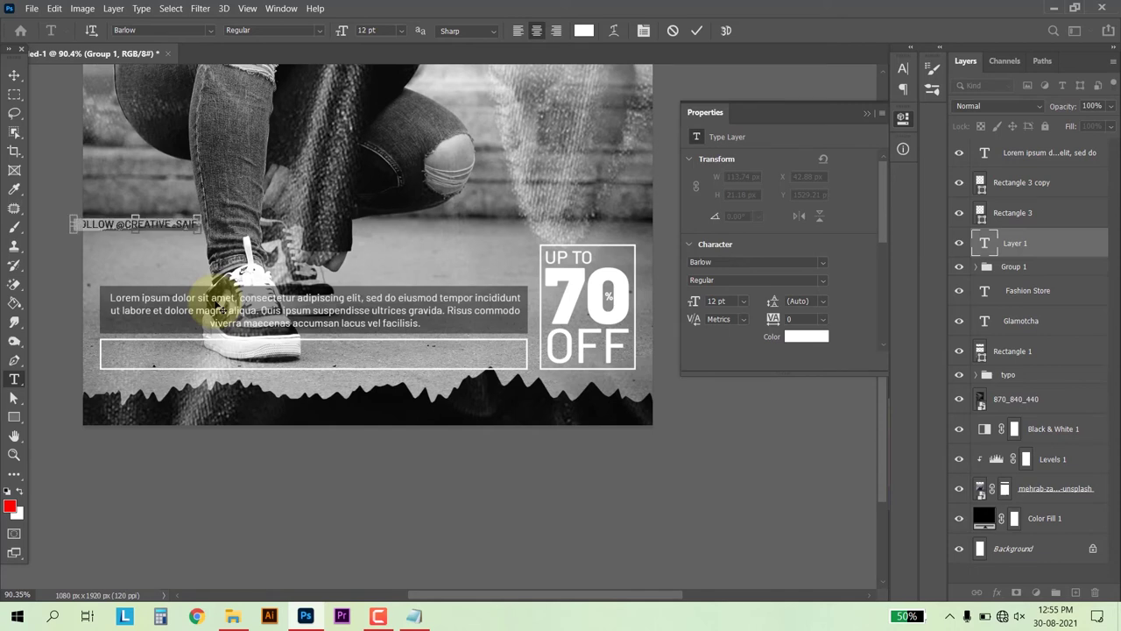
Set the FOLLOW line to Barlow Bold with 440 tracking.
{"action": "key", "text": "ctrl+a"}
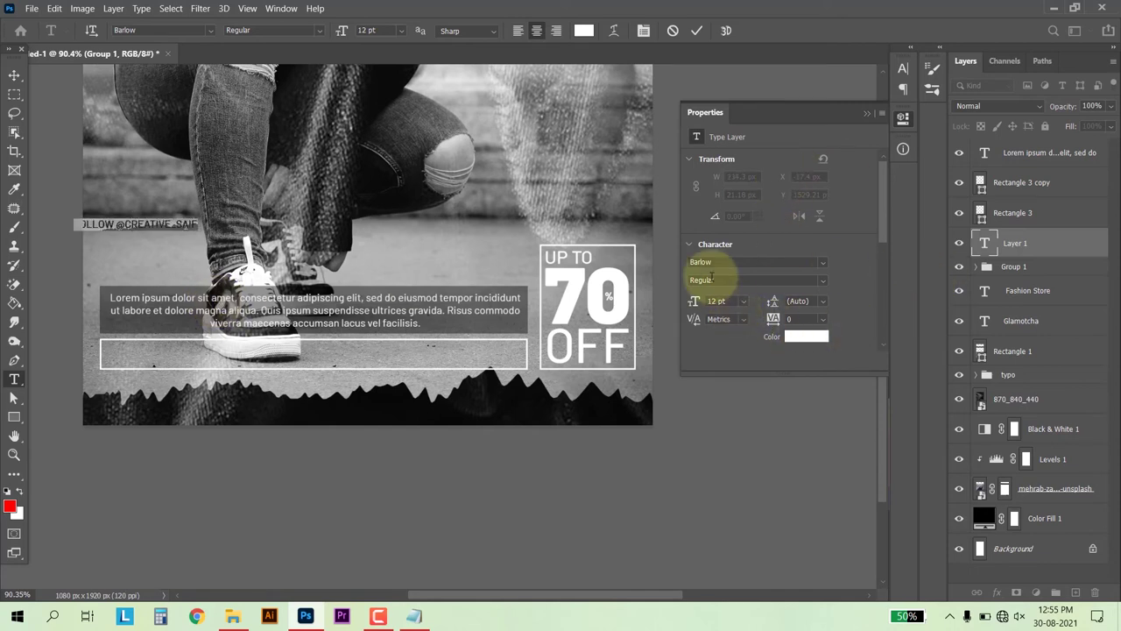
{"action": "key", "text": "ctrl+t"}
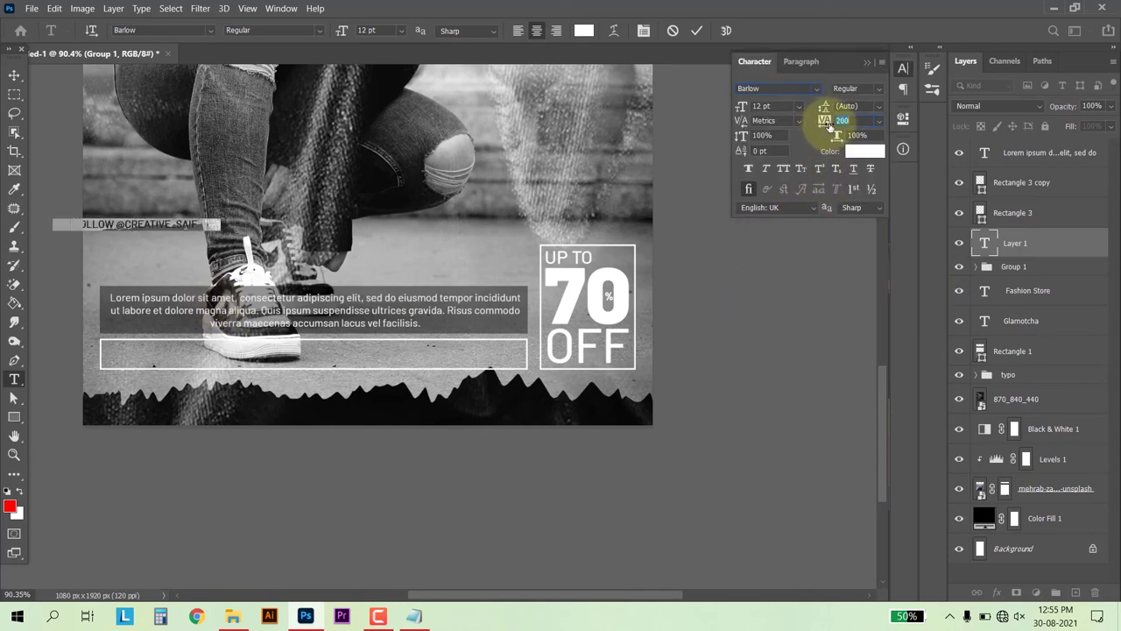
{"action": "type", "text": "440"}
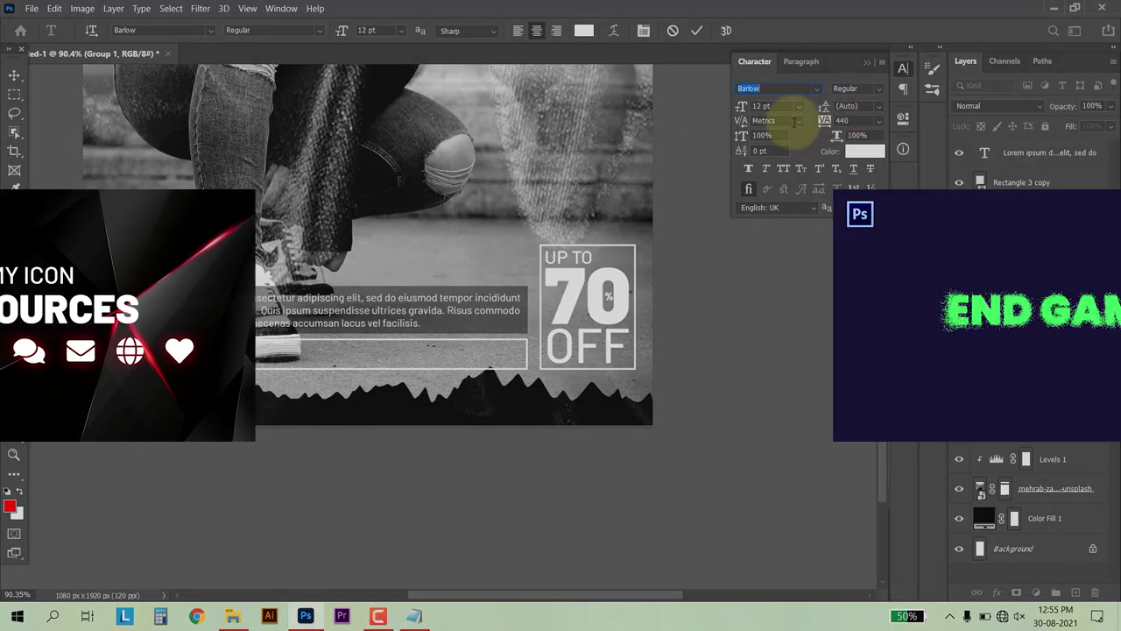
{"action": "left_click", "coordinate": [880, 88]}
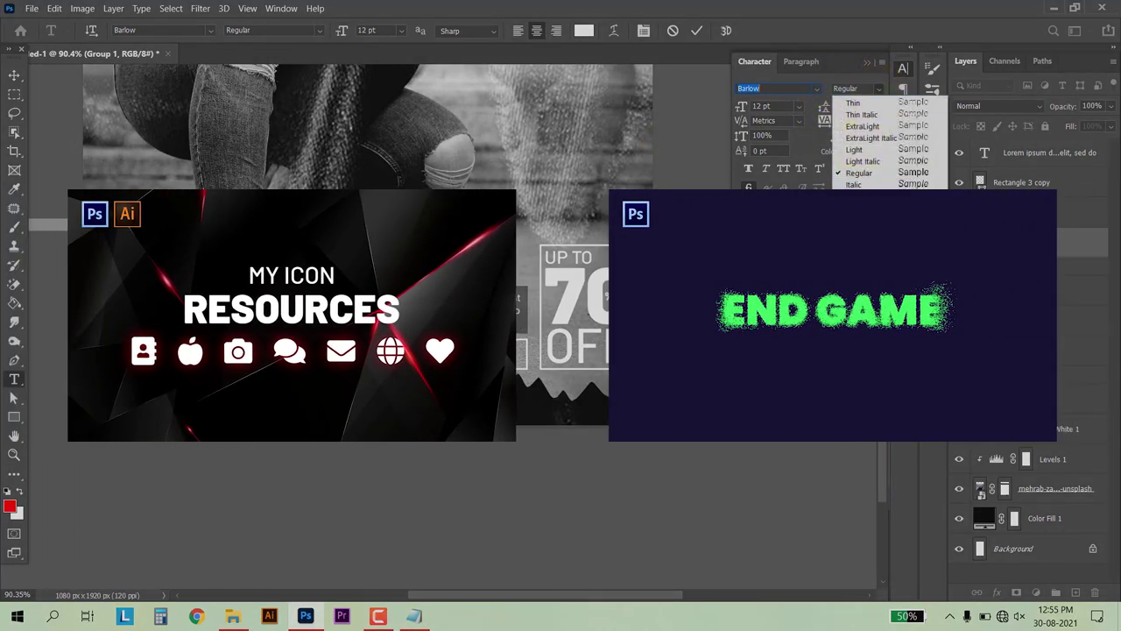
{"action": "left_click", "coordinate": [187, 117]}
Move the FOLLOW line into the outlined bar and enlarge it to 18.61 pt.
{"action": "key", "text": "v"}
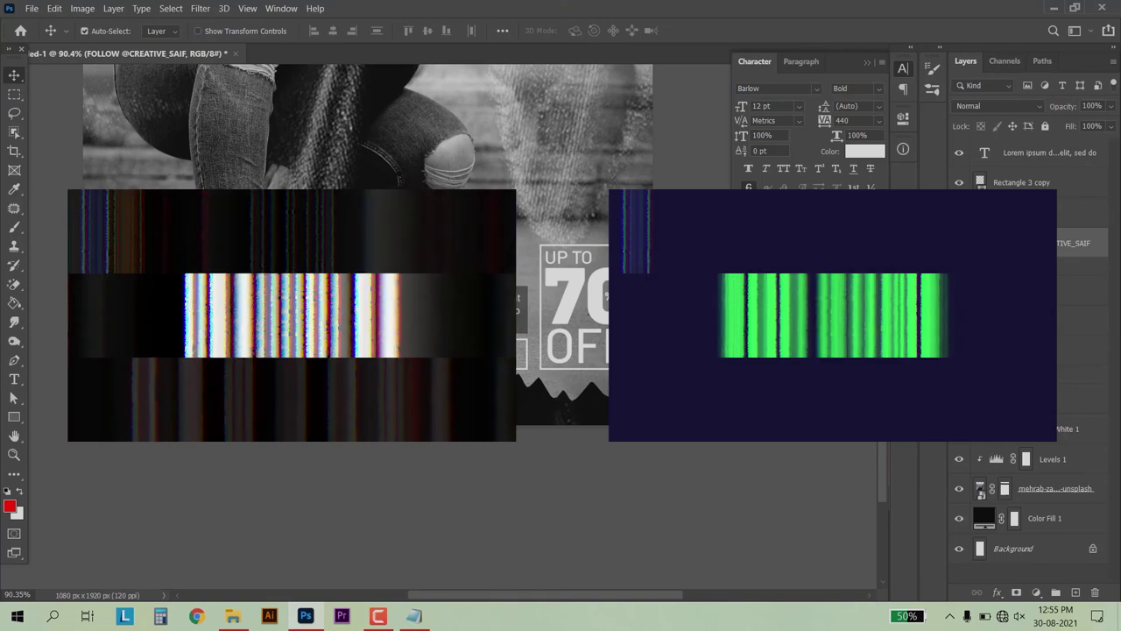
{"action": "mouse_move", "coordinate": [368, 175]}
{"action": "left_mouse_down"}
{"action": "mouse_move", "coordinate": [279, 355]}
{"action": "mouse_move", "coordinate": [453, 339]}
{"action": "left_mouse_up"}
{"action": "key", "text": "ctrl+t"}
{"action": "key", "text": "Return"}
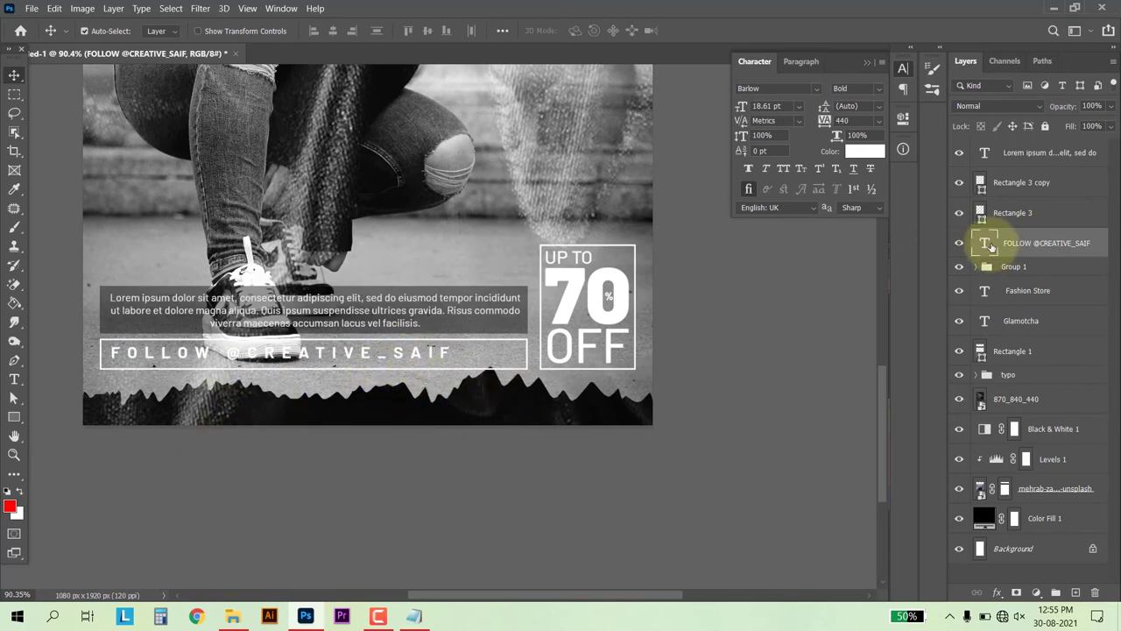
Recolour the FOLLOW text to dark grey #161616.
{"action": "double_click", "coordinate": [984, 243]}
{"action": "left_click", "coordinate": [584, 31]}
{"action": "left_click", "coordinate": [491, 401]}
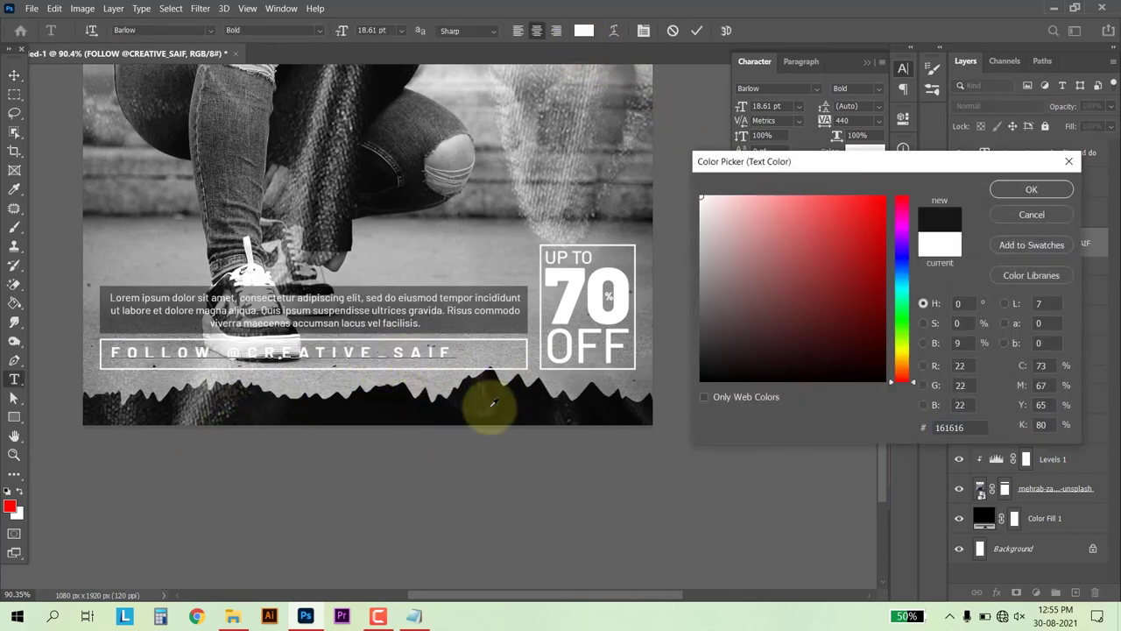
{"action": "left_click", "coordinate": [1031, 191]}
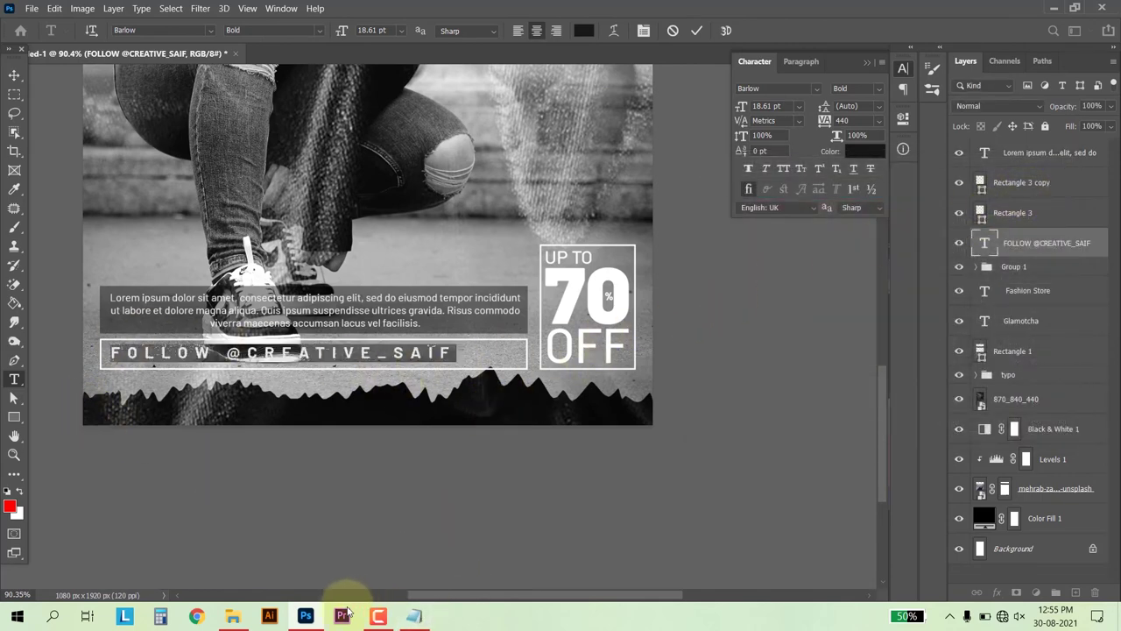
Place Social-Icons-01-Free-SVG from File Explorer, scaled down at the right end of the FOLLOW bar.
{"action": "left_click", "coordinate": [233, 616]}
{"action": "mouse_move", "coordinate": [457, 199]}
{"action": "left_mouse_down"}
{"action": "mouse_move", "coordinate": [605, 522]}
{"action": "mouse_move", "coordinate": [443, 208]}
{"action": "left_mouse_up"}
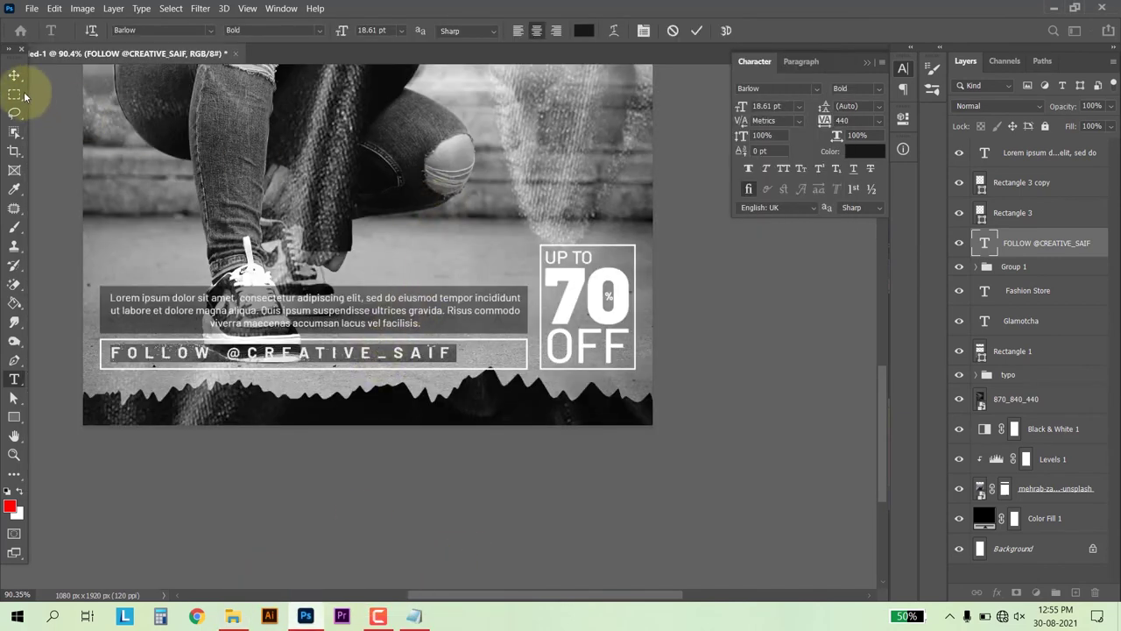
{"action": "mouse_move", "coordinate": [443, 205]}
{"action": "left_mouse_down"}
{"action": "mouse_move", "coordinate": [358, 250]}
{"action": "mouse_move", "coordinate": [453, 161]}
{"action": "left_mouse_up"}
{"action": "left_click_drag", "start_coordinate": [363, 288], "coordinate": [488, 353]}
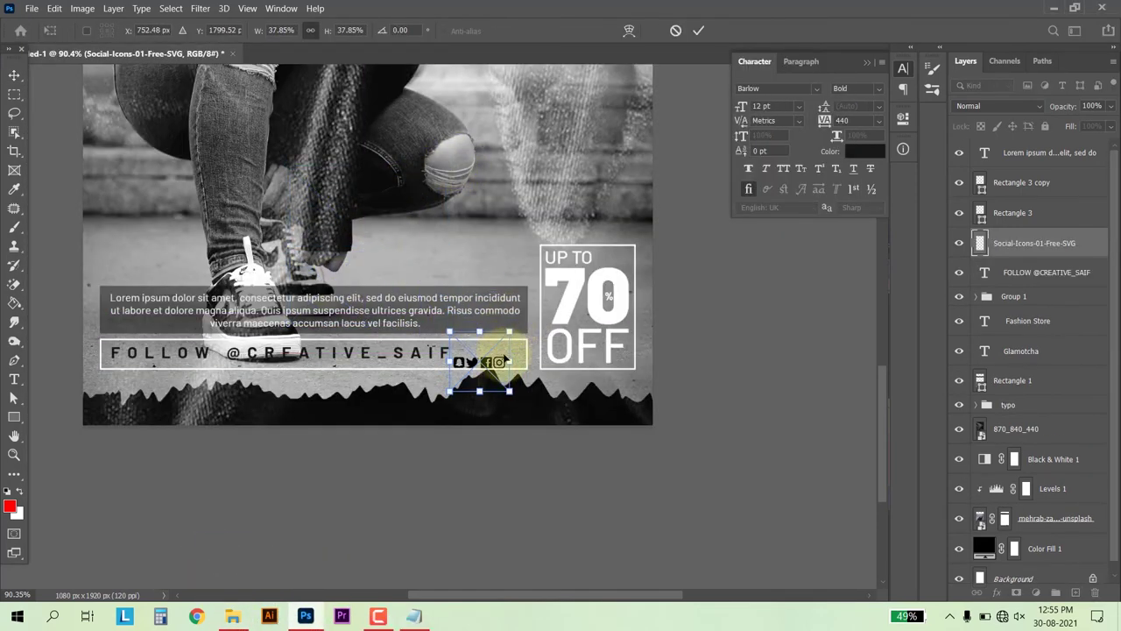
{"action": "left_click_drag", "start_coordinate": [526, 313], "coordinate": [515, 325]}
{"action": "key", "text": "Return"}
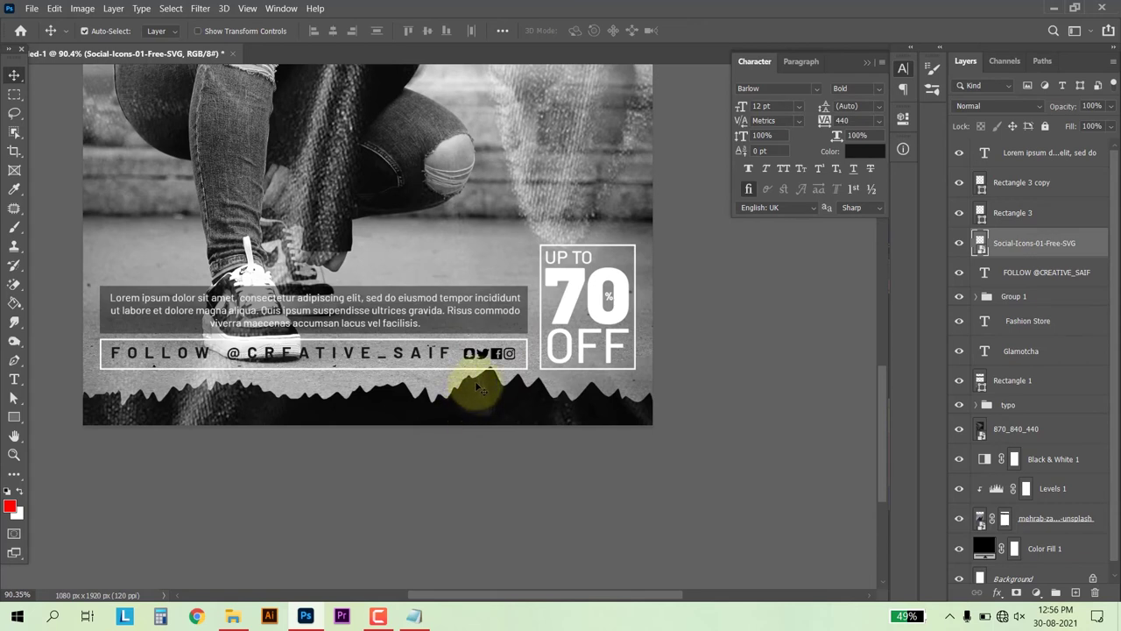
Duplicate the Lorem ipsum paragraph below GLAMOTCHA, widened to 124.9% and nudged down.
{"action": "scroll", "coordinate": [477, 388], "scroll_direction": "up", "scroll_amount": 2}
{"action": "scroll", "coordinate": [412, 412], "scroll_direction": "up", "scroll_amount": 1}
{"action": "scroll", "coordinate": [401, 426], "scroll_direction": "down", "scroll_amount": 2, "text": "alt"}
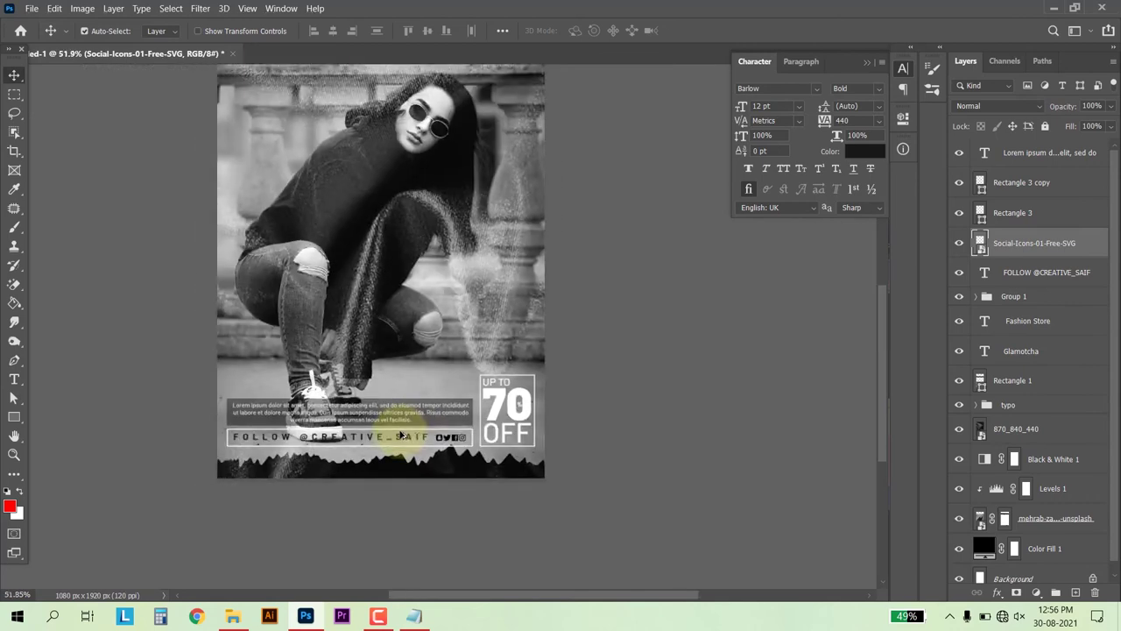
{"action": "scroll", "coordinate": [421, 351], "scroll_direction": "down", "scroll_amount": 2, "text": "alt"}
{"action": "scroll", "coordinate": [434, 412], "scroll_direction": "up", "scroll_amount": 1, "text": "alt"}
{"action": "left_click", "coordinate": [429, 533]}
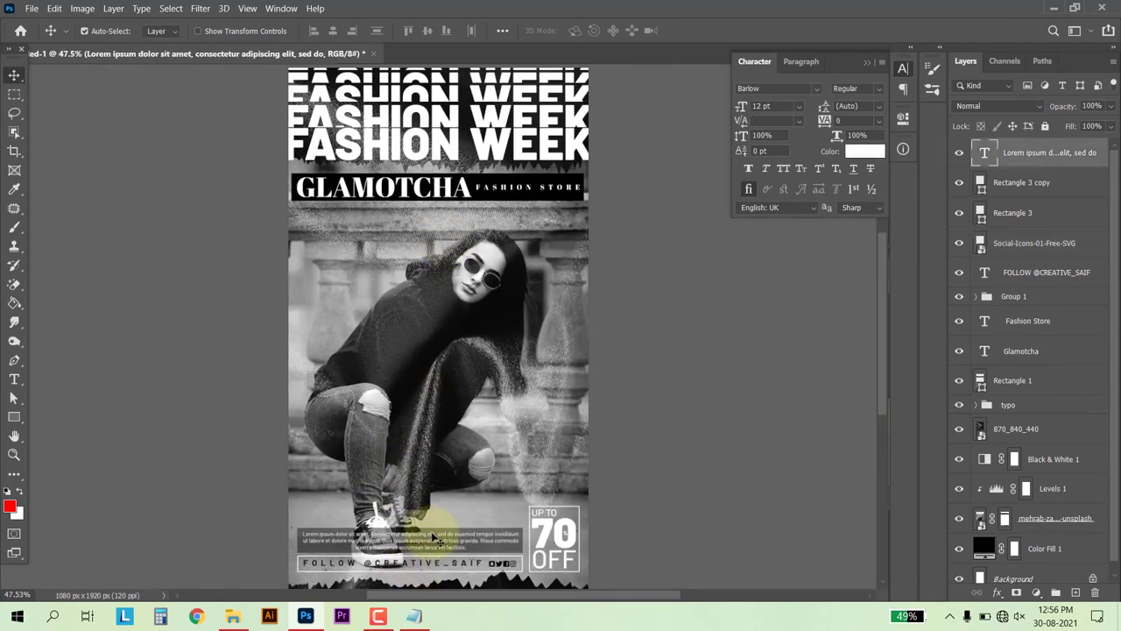
{"action": "mouse_move", "coordinate": [445, 445]}
{"action": "left_mouse_down"}
{"action": "mouse_move", "coordinate": [465, 210]}
{"action": "mouse_move", "coordinate": [456, 208]}
{"action": "left_mouse_up"}
{"action": "key", "text": "ctrl+t"}
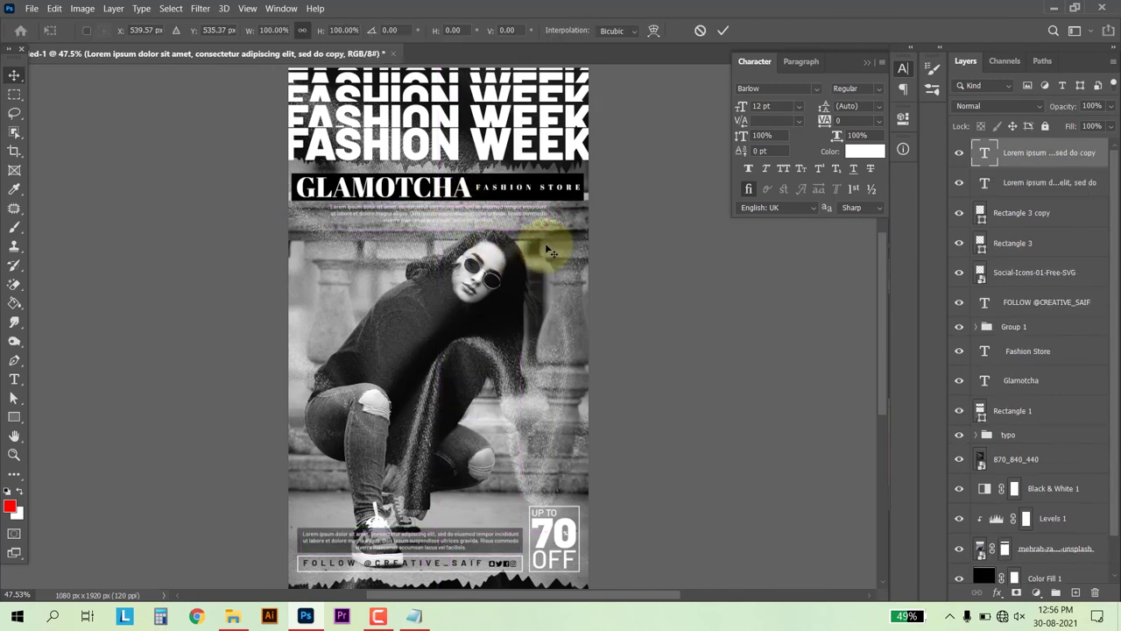
{"action": "left_click_drag", "start_coordinate": [549, 215], "coordinate": [576, 213]}
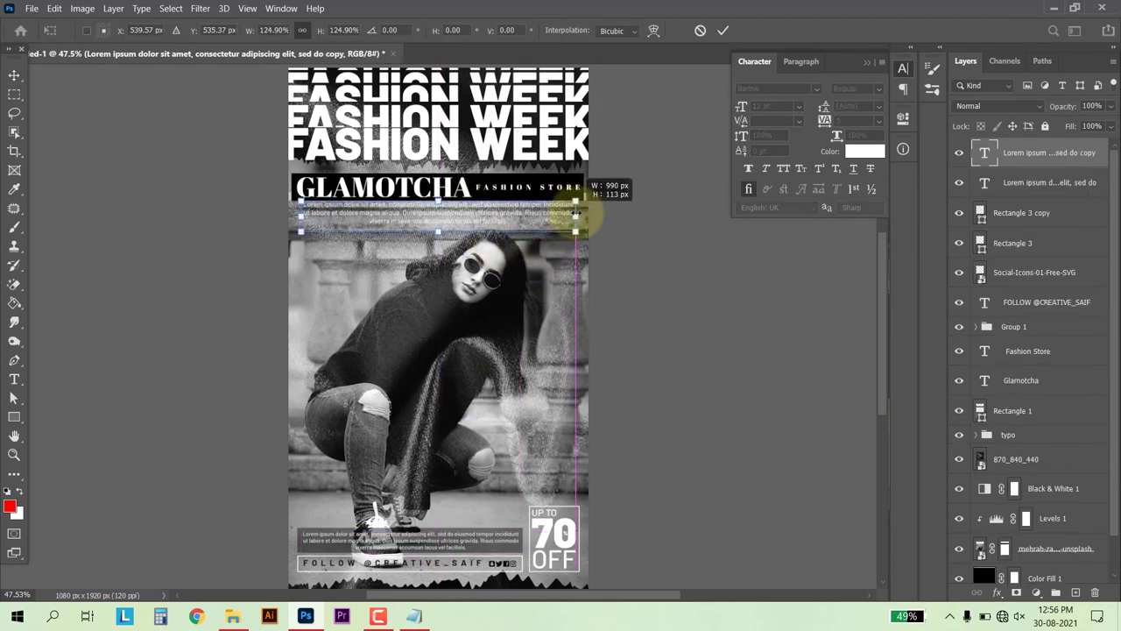
{"action": "key", "text": "Return"}
{"action": "key", "text": "Down"}
{"action": "key", "text": "Down"}
{"action": "key", "text": "Down"}
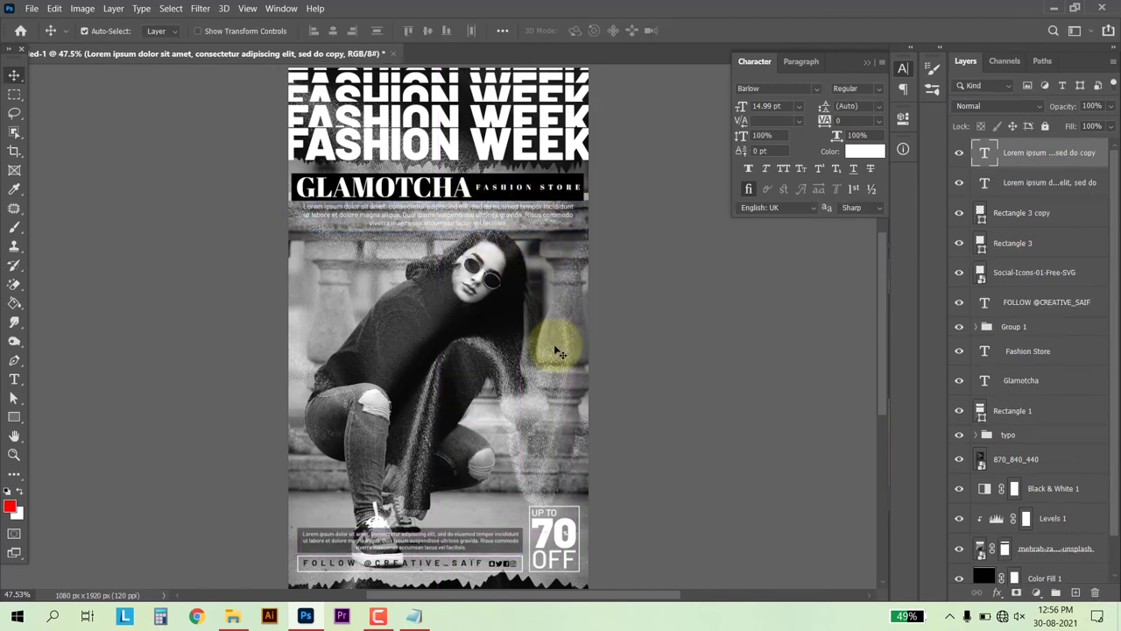
Set the copied paragraph's text colour to black #000000.
{"action": "double_click", "coordinate": [983, 152]}
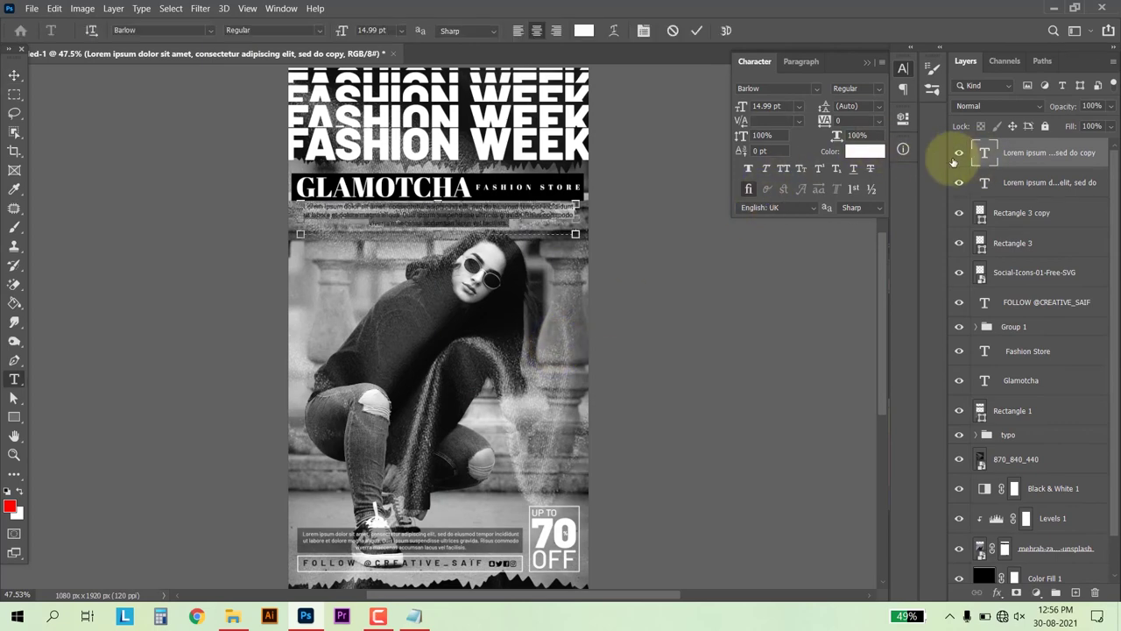
{"action": "left_click", "coordinate": [864, 151]}
{"action": "left_click_drag", "start_coordinate": [838, 200], "coordinate": [646, 426]}
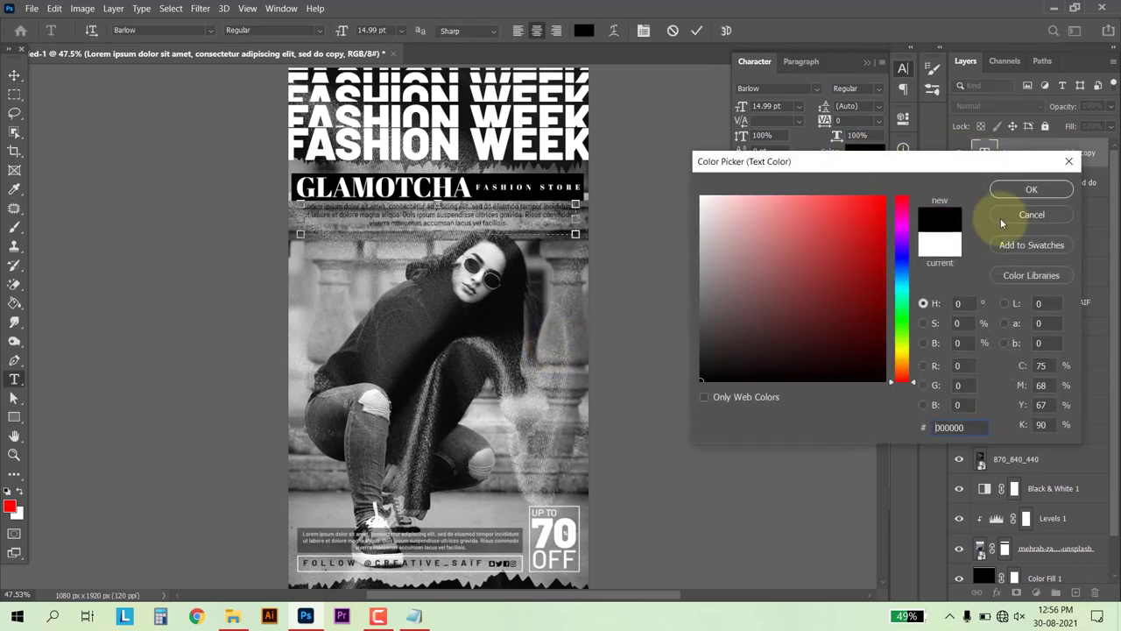
{"action": "left_click", "coordinate": [1044, 189]}
{"action": "scroll", "coordinate": [490, 377], "scroll_direction": "down", "scroll_amount": 1}
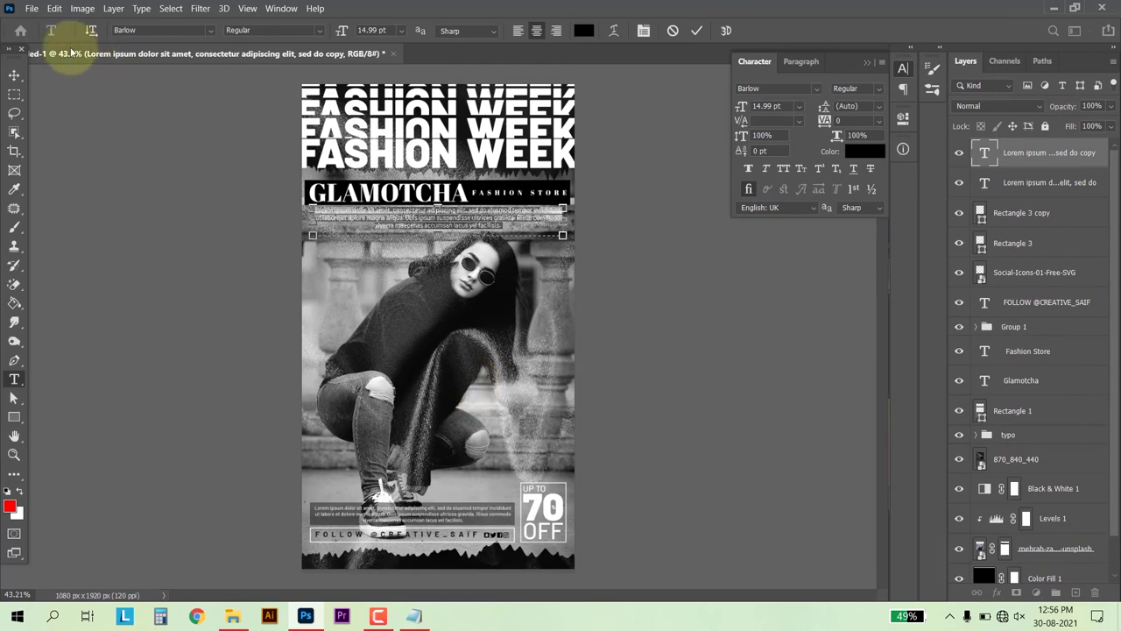
{"action": "left_click", "coordinate": [13, 77]}
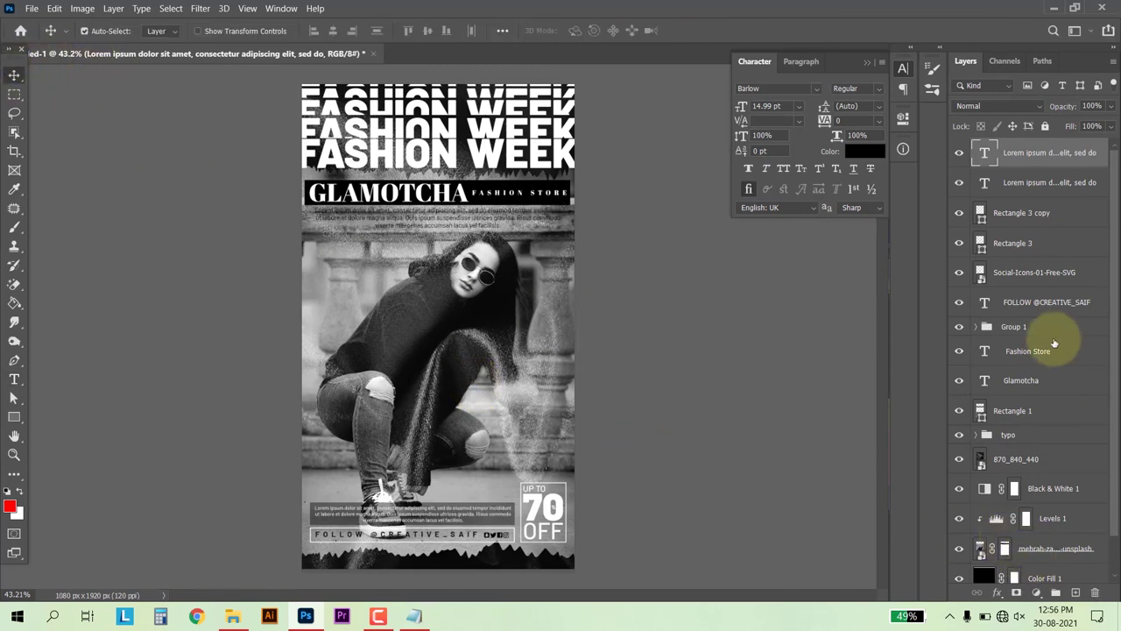
Stamp visible layers into Layer 1 and apply Add Noise at 9.64%.
{"action": "left_click_drag", "start_coordinate": [1036, 329], "coordinate": [1029, 363]}
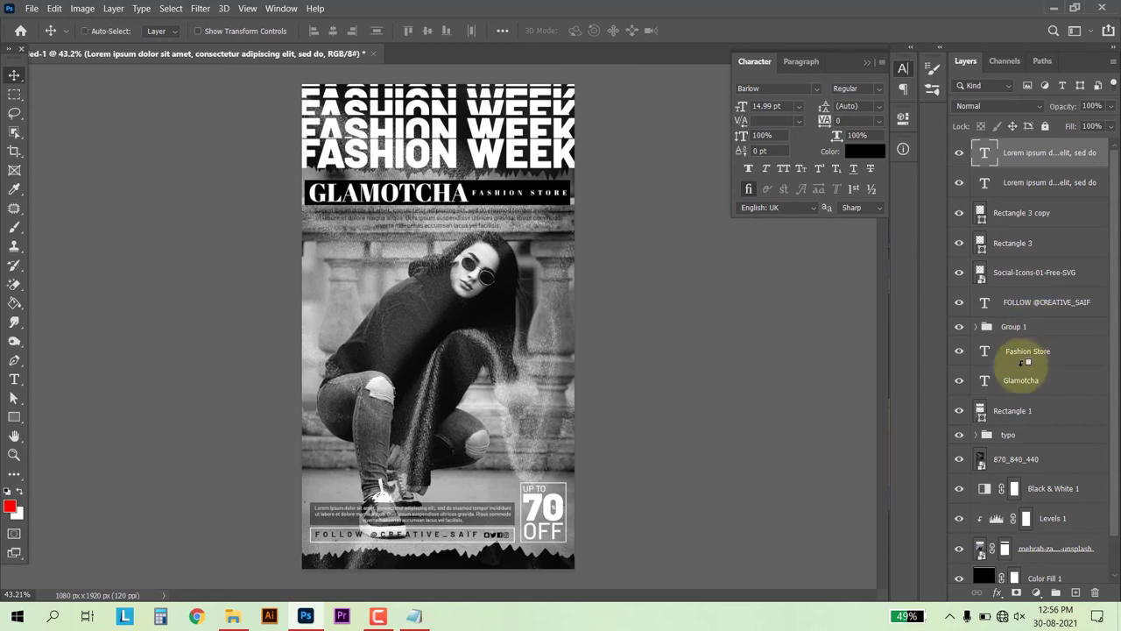
{"action": "key", "text": "ctrl+shift+alt+e"}
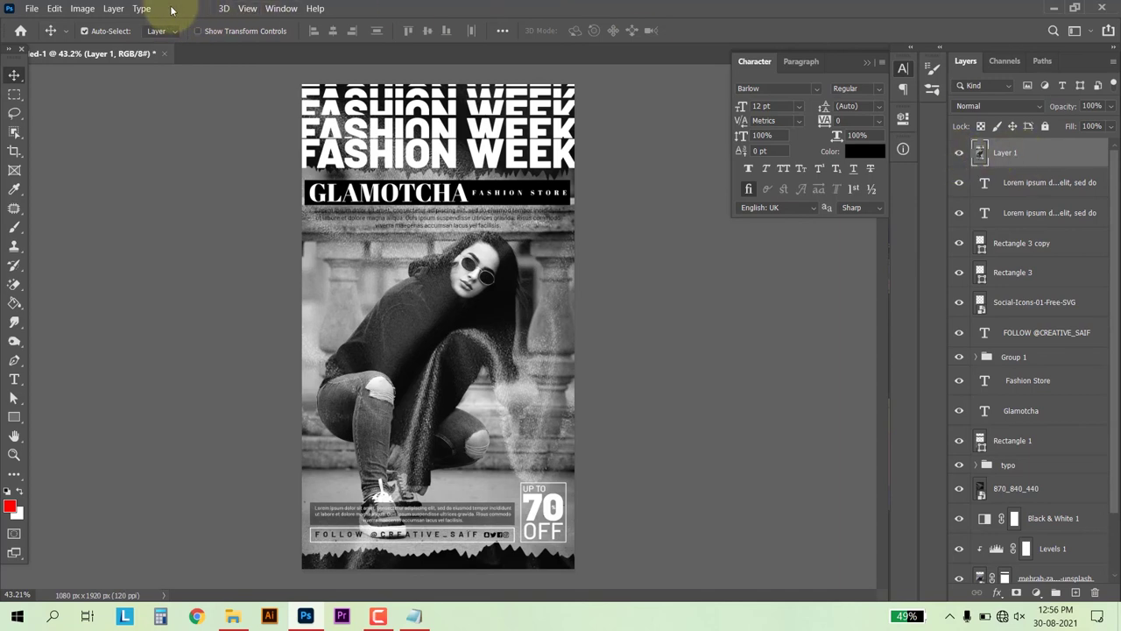
{"action": "left_click", "coordinate": [200, 8]}
{"action": "mouse_move", "coordinate": [212, 203]}
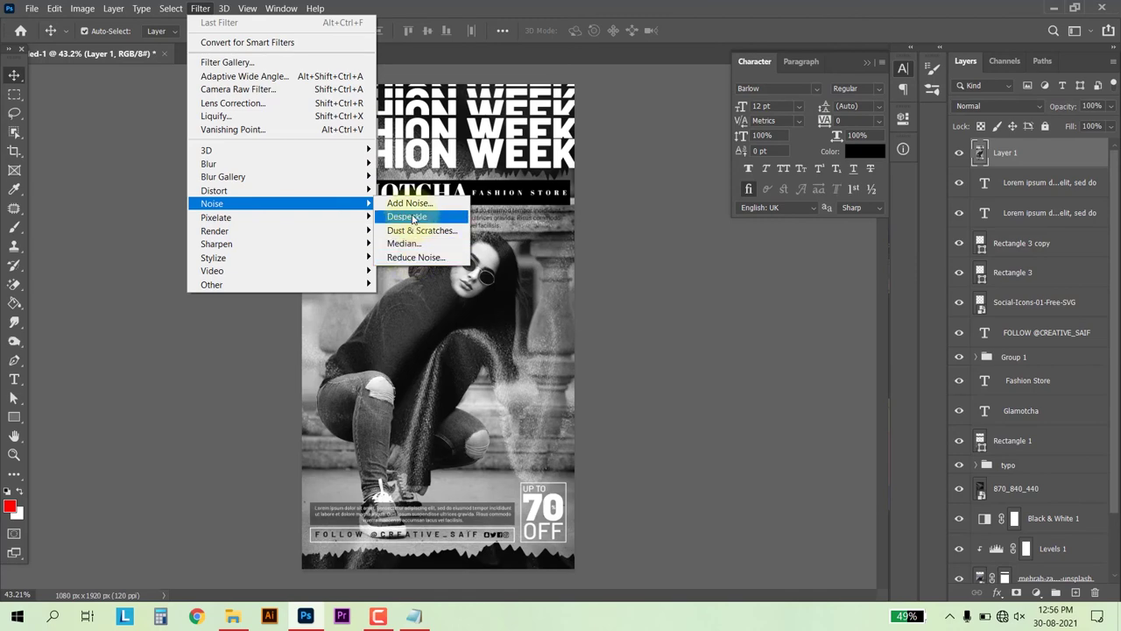
{"action": "left_click", "coordinate": [411, 204]}
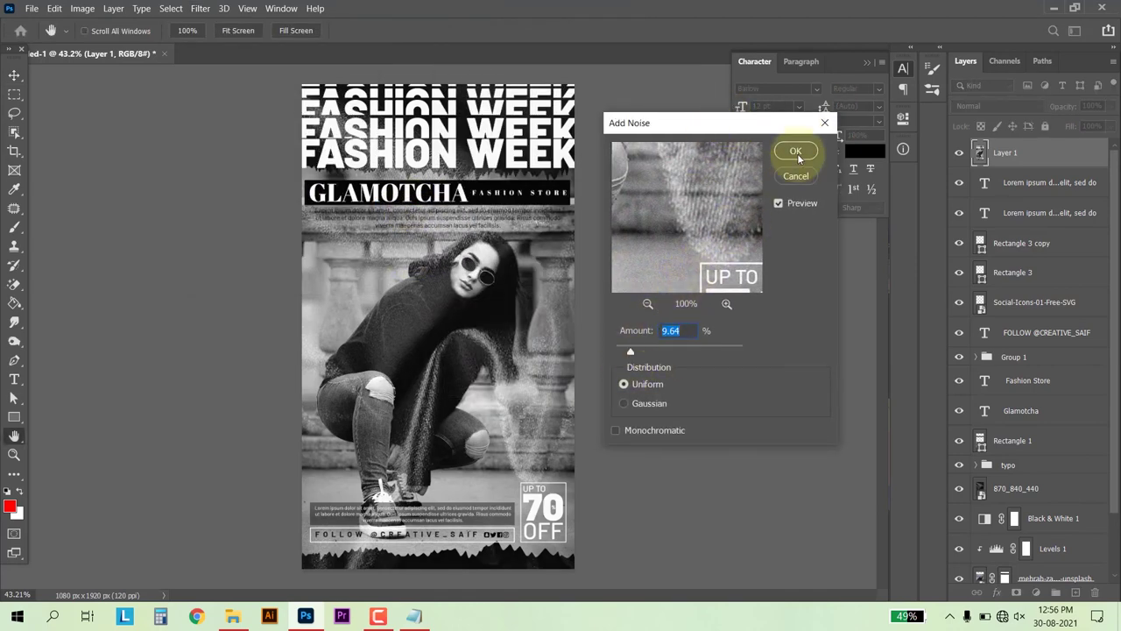
{"action": "left_click", "coordinate": [796, 152]}
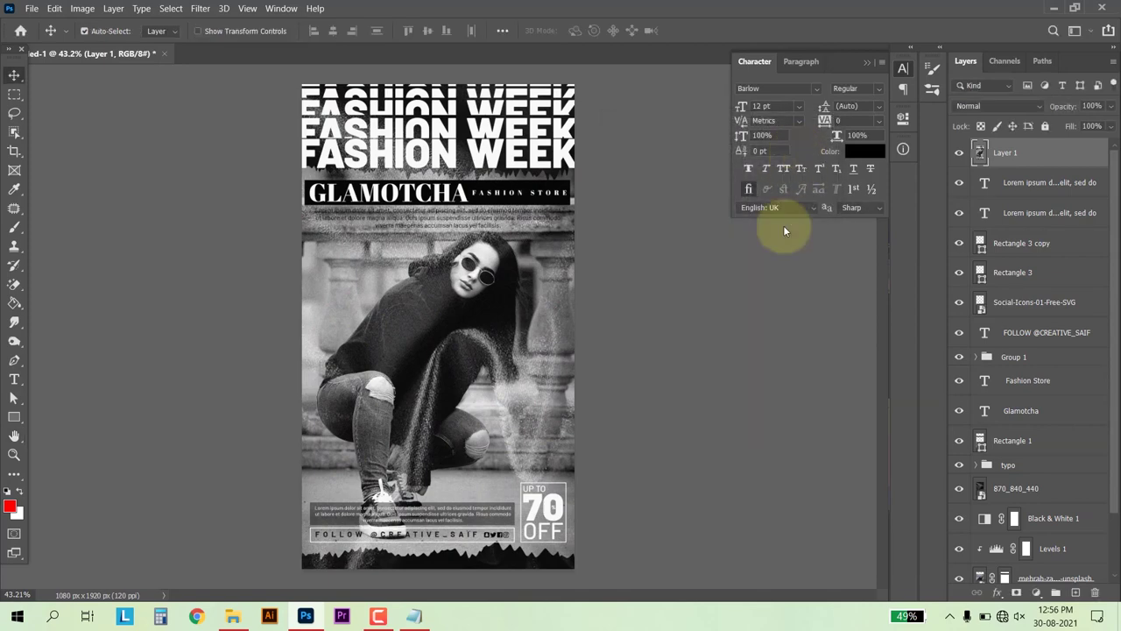
{"action": "left_click", "coordinate": [1036, 592]}
Add Levels 2 with output black 25 and input levels 38, 0.58, 235.
{"action": "left_click", "coordinate": [1026, 392]}
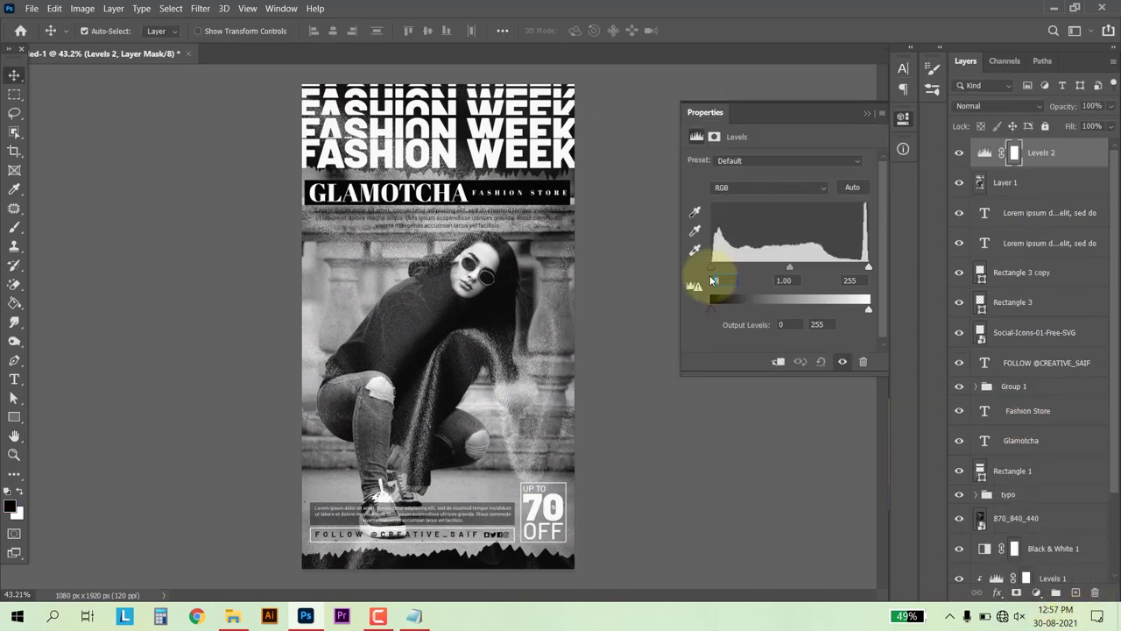
{"action": "left_click_drag", "start_coordinate": [715, 312], "coordinate": [736, 265]}
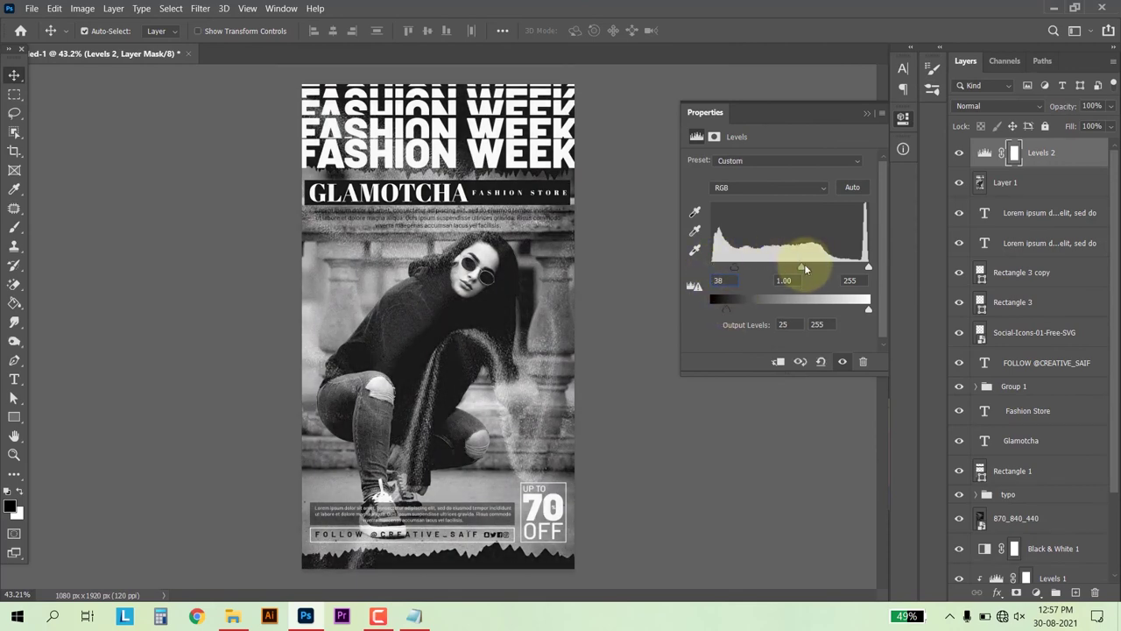
{"action": "mouse_move", "coordinate": [805, 265]}
{"action": "left_mouse_down"}
{"action": "mouse_move", "coordinate": [793, 270]}
{"action": "mouse_move", "coordinate": [850, 267]}
{"action": "left_mouse_up"}
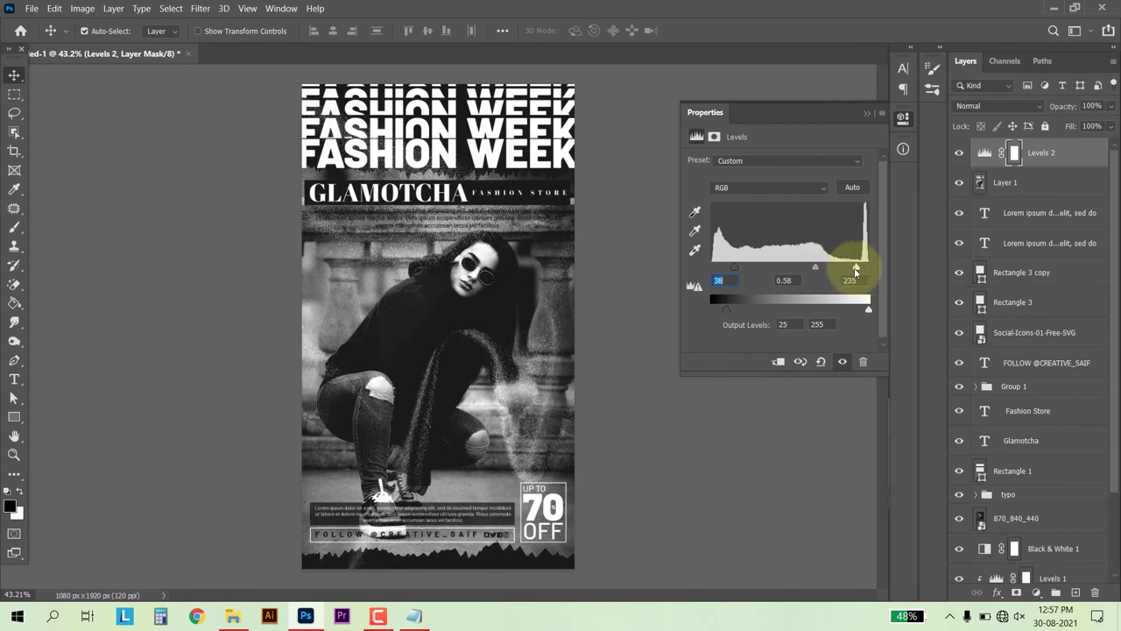
{"action": "left_click", "coordinate": [881, 113]}
{"action": "scroll", "coordinate": [324, 248], "scroll_direction": "up", "scroll_amount": 1}
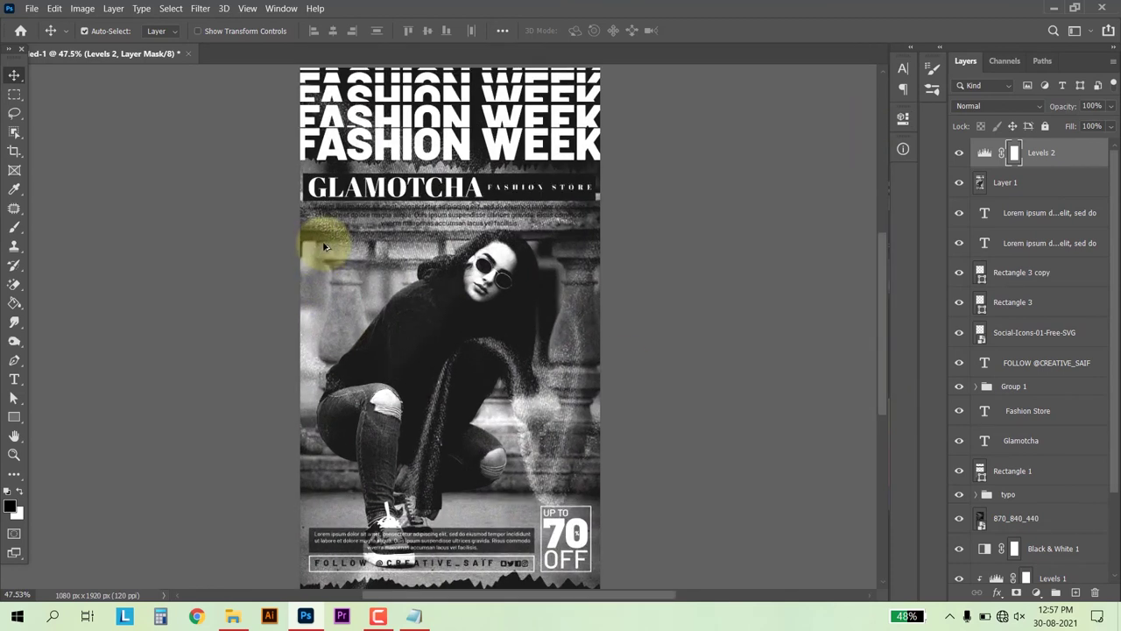